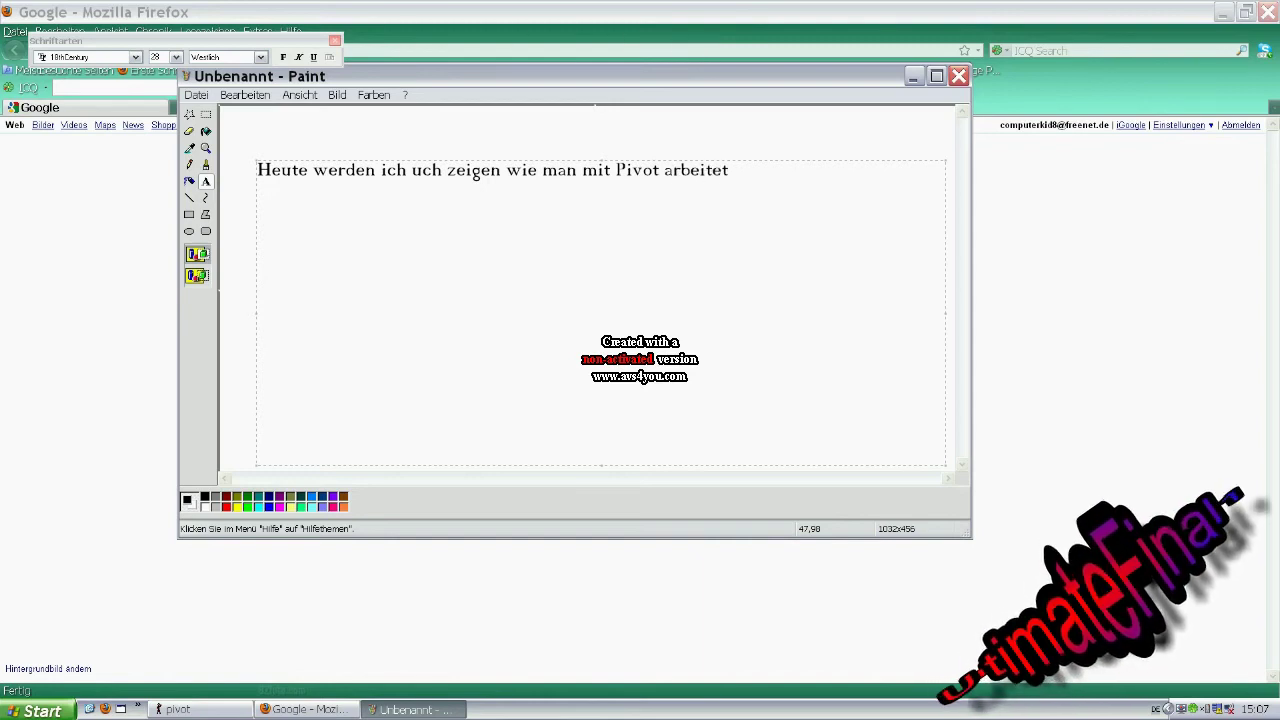
# Replace the existing sentence in the text box with "Zuerst brauchen wir das Programm".
pyautogui.press('BackSpace')
pyautogui.press('BackSpace')
pyautogui.press('BackSpace')
pyautogui.press('BackSpace')
pyautogui.press('BackSpace')
pyautogui.press('BackSpace')
pyautogui.press('BackSpace')
pyautogui.press('BackSpace')
pyautogui.press('BackSpace')
pyautogui.press('BackSpace')
pyautogui.press('BackSpace')
pyautogui.press('BackSpace')
pyautogui.press('BackSpace')
pyautogui.press('BackSpace')
pyautogui.press('BackSpace')
pyautogui.press('BackSpace')
pyautogui.press('BackSpace')
pyautogui.press('BackSpace')
pyautogui.press('BackSpace')
pyautogui.press('BackSpace')
pyautogui.write('Zuerst brac')
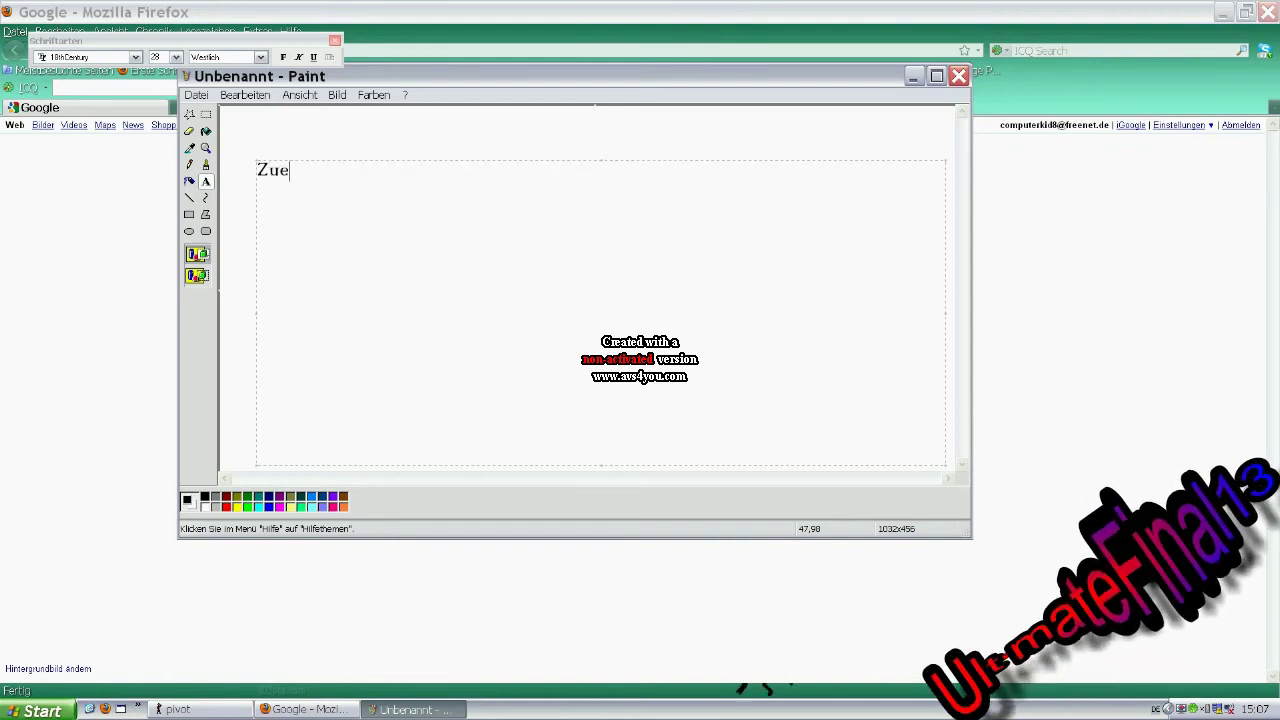
pyautogui.press('BackSpace')
pyautogui.press('BackSpace')
pyautogui.write('auchen wir das')
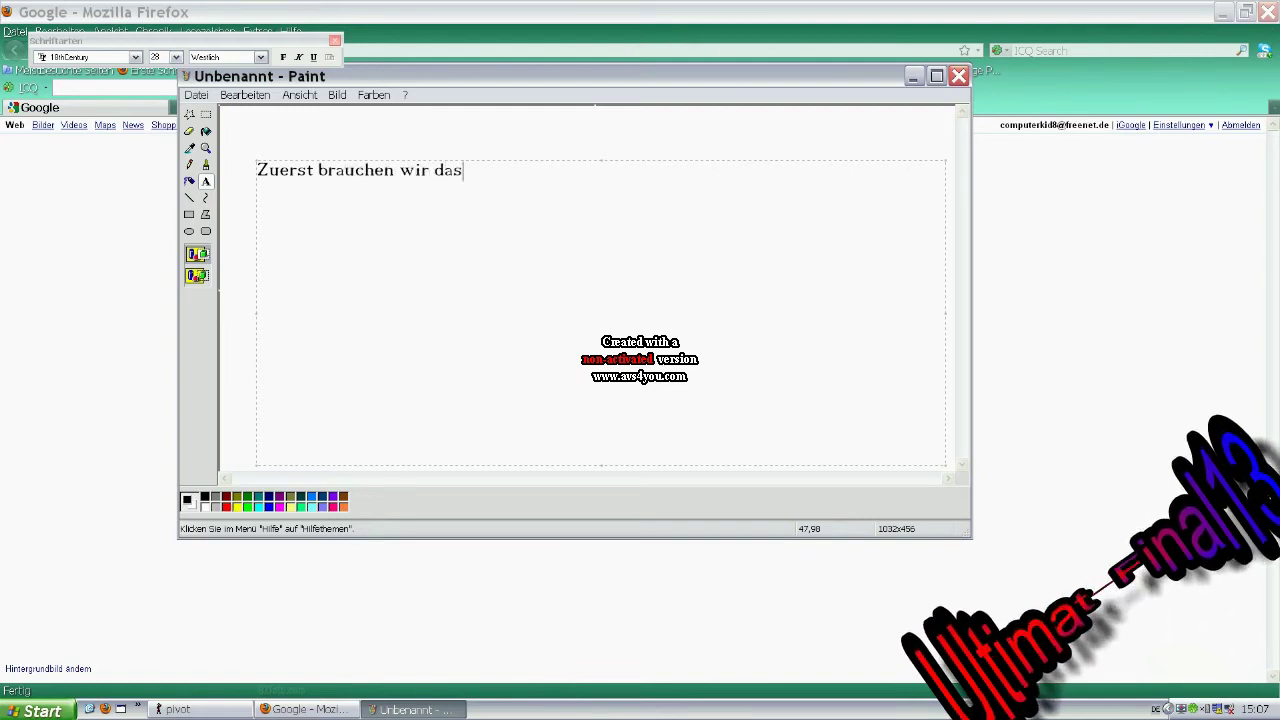
pyautogui.write(' Programm')
# Erase the whole note, and in Firefox open the download of "Pivot 3.2 Beta Deutsch.zip" from the pivot-load page.
pyautogui.press('BackSpace')
pyautogui.press('BackSpace')
pyautogui.press('BackSpace')
pyautogui.press('BackSpace')
pyautogui.press('BackSpace')
pyautogui.press('BackSpace')
pyautogui.press('BackSpace')
pyautogui.press('BackSpace')
pyautogui.press('BackSpace')
pyautogui.press('BackSpace')
pyautogui.press('BackSpace')
pyautogui.press('BackSpace')
pyautogui.press('BackSpace')
pyautogui.press('BackSpace')
pyautogui.press('BackSpace')
pyautogui.press('BackSpace')
pyautogui.press('BackSpace')
pyautogui.press('BackSpace')
pyautogui.press('BackSpace')
pyautogui.press('BackSpace')
pyautogui.press('BackSpace')
pyautogui.press('BackSpace')
pyautogui.press('BackSpace')
pyautogui.press('BackSpace')
pyautogui.press('BackSpace')
pyautogui.press('BackSpace')
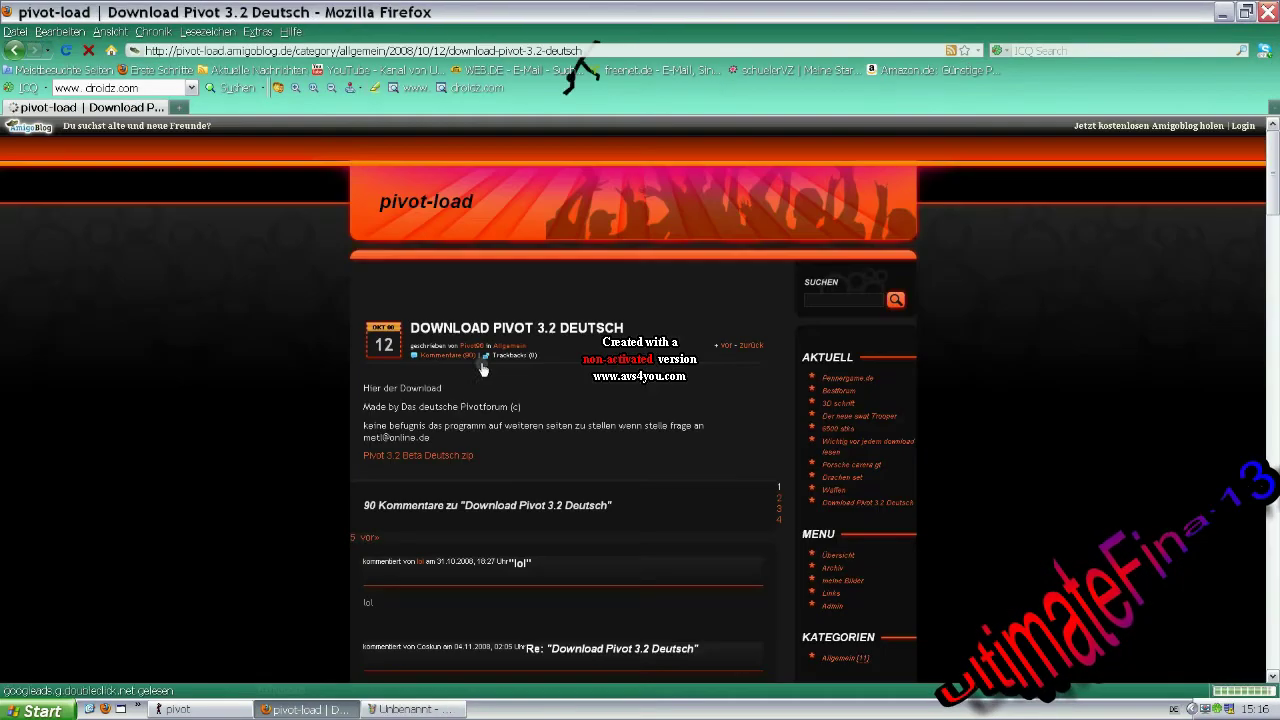
pyautogui.click(418, 455)
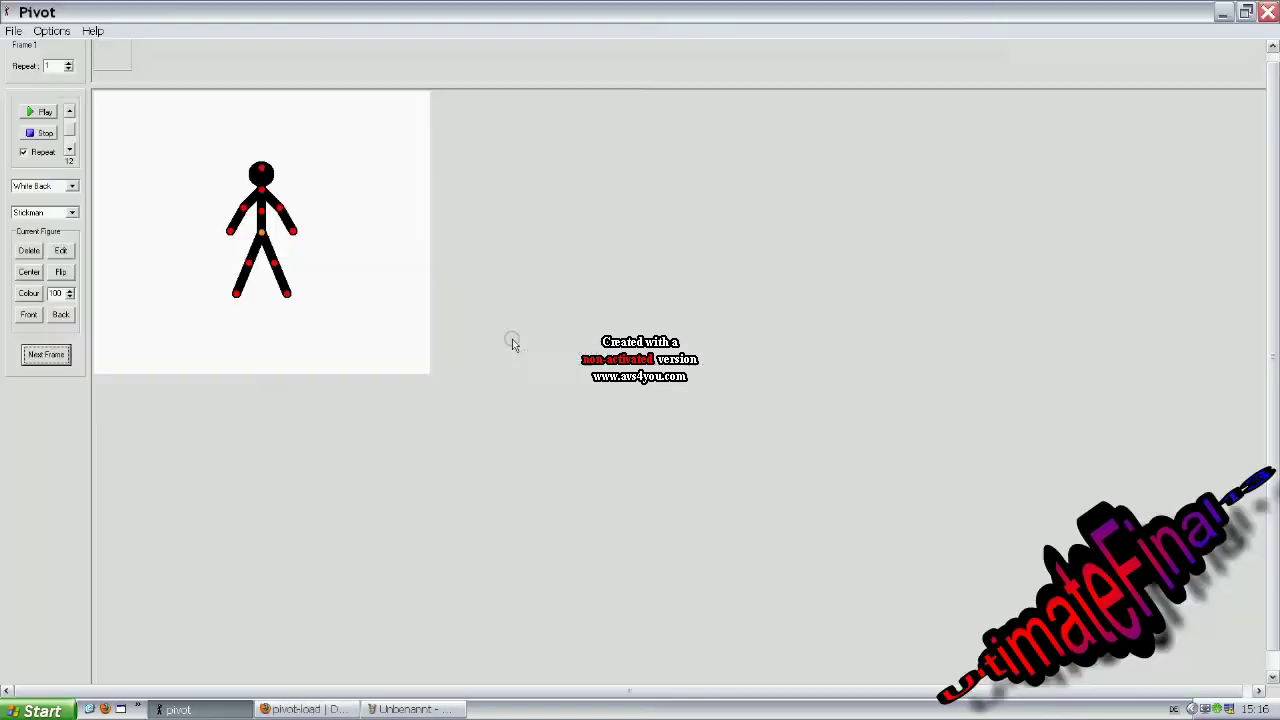
# Switch to Paint and write "Hier kann man es downloaden" in the empty text box.
pyautogui.hotkey('alt', 'Tab')
pyautogui.hotkey('alt', 'Tab')
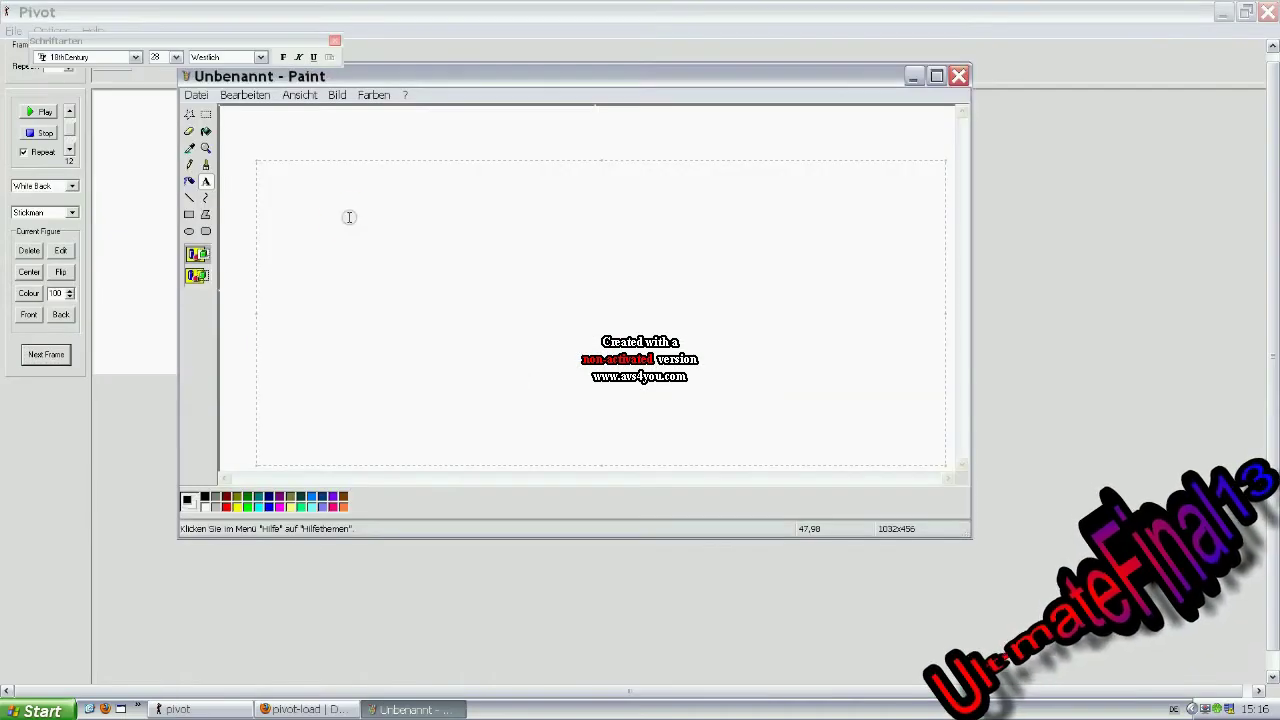
pyautogui.write('Hier kann man es downloaden')
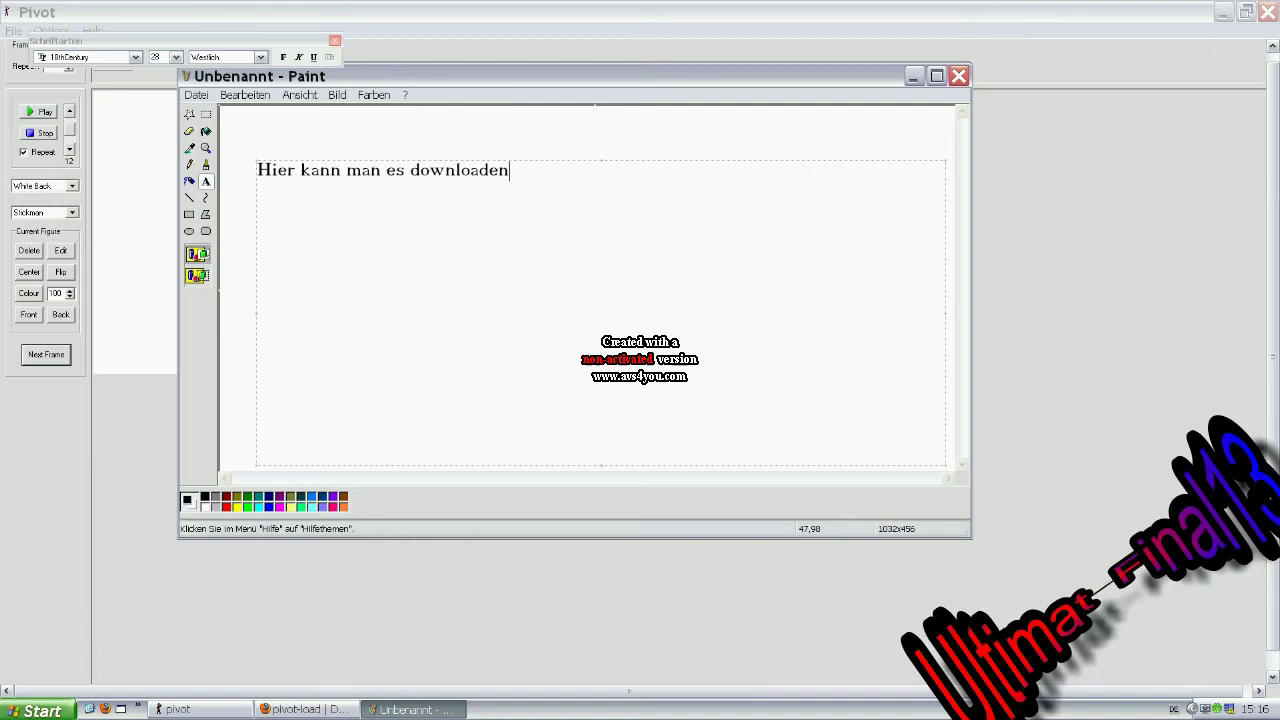
# Switch to Firefox and cancel the download of "Pivot 3.2 Beta Deutsch.zip".
pyautogui.hotkey('alt', 'Tab')
pyautogui.hotkey('alt', 'Tab')
pyautogui.hotkey('alt', 'Tab')
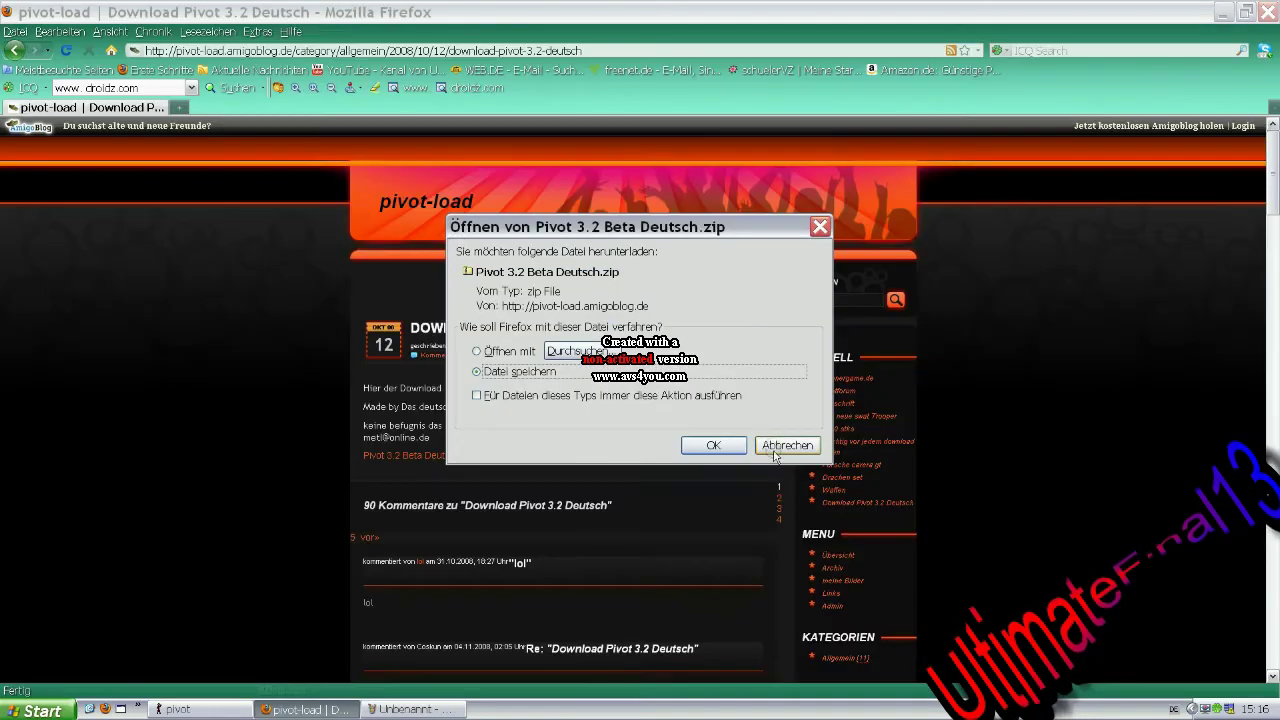
pyautogui.click(778, 450)
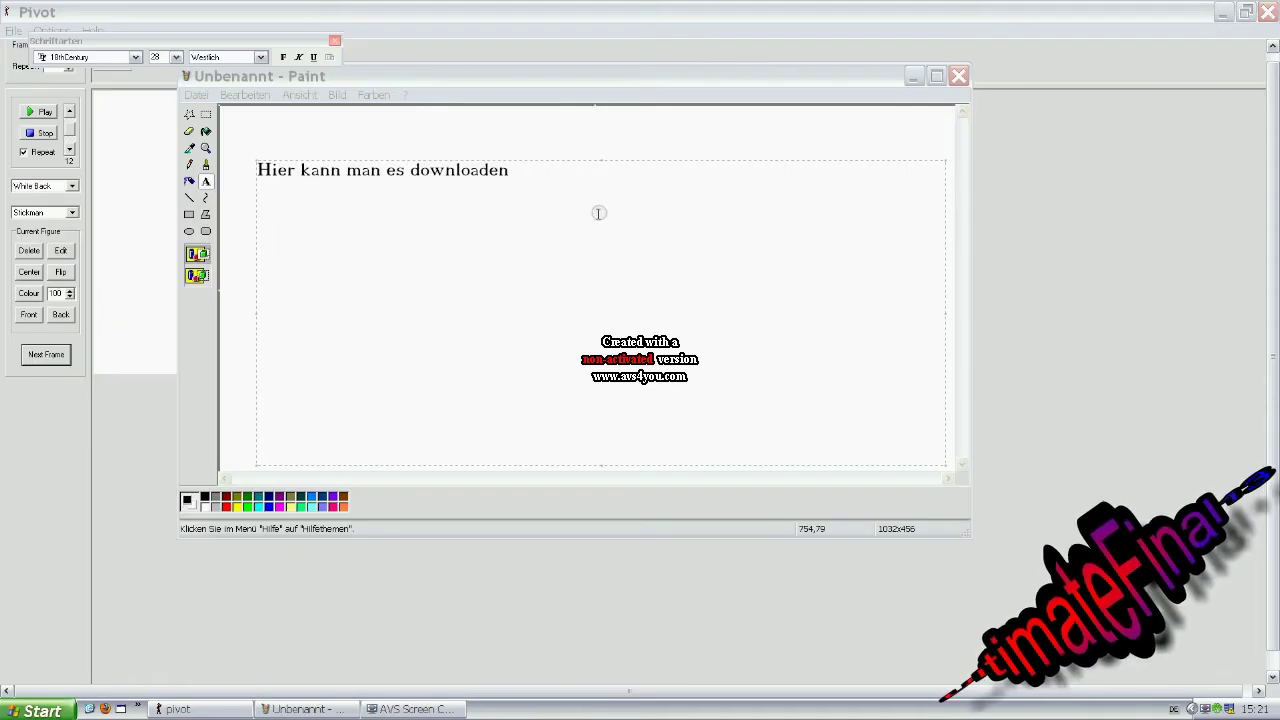
# Replace the Paint note with "wenn man es downloadet sieht es so aus (ich habe die eng. version)".
pyautogui.moveTo(599, 213); pyautogui.dragTo(251, 197)
pyautogui.write('wenn man es downloadet sieht es so')
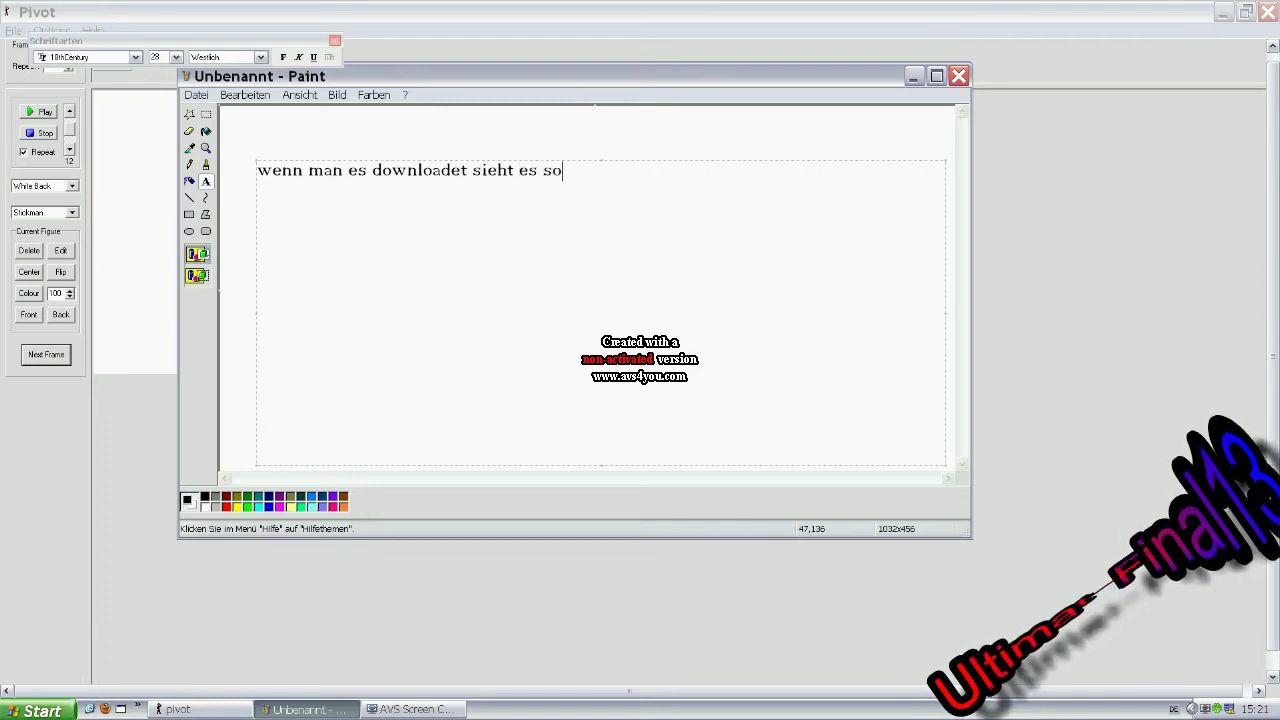
pyautogui.write(' aus (ich habe die en')
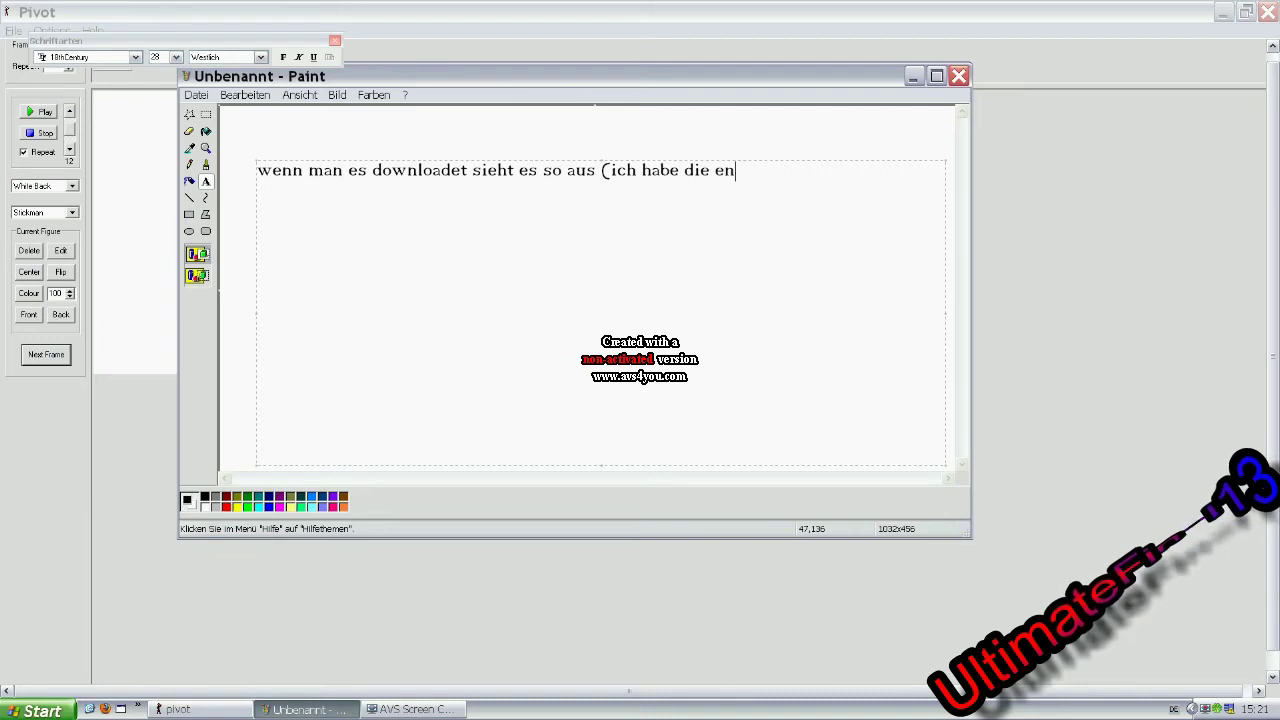
pyautogui.write('g version')
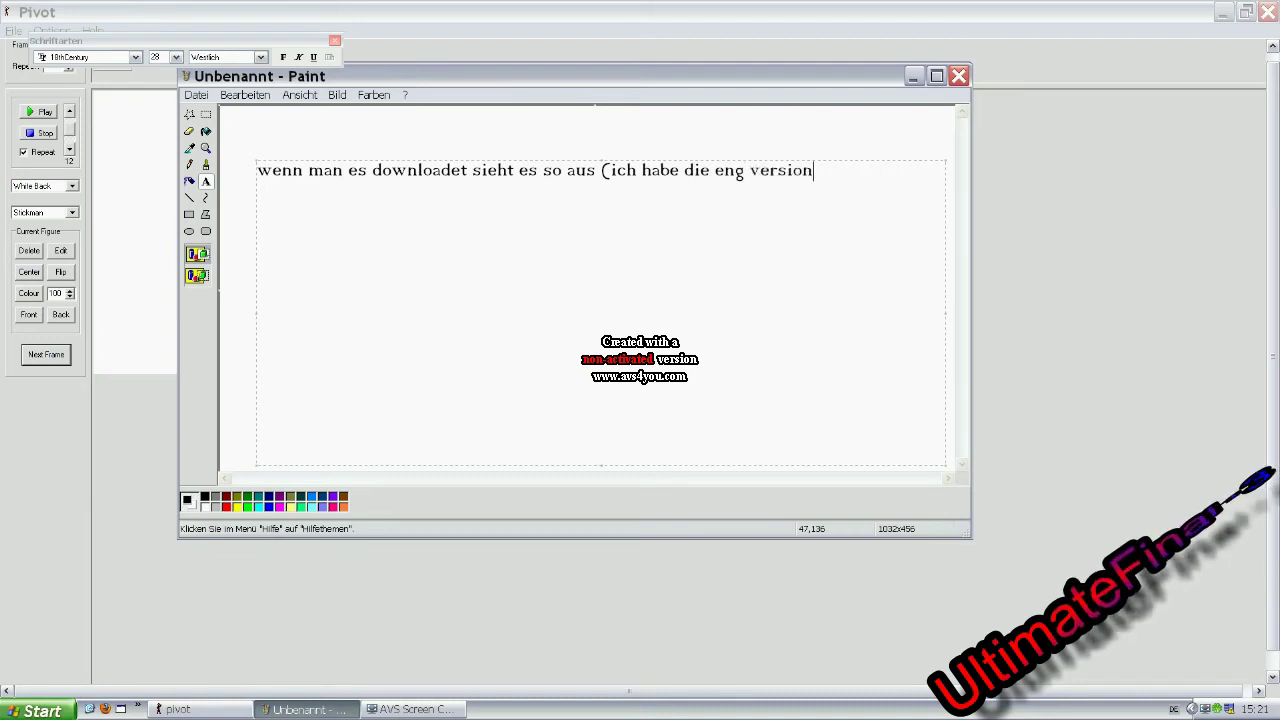
pyautogui.write('.')
pyautogui.press('Right')
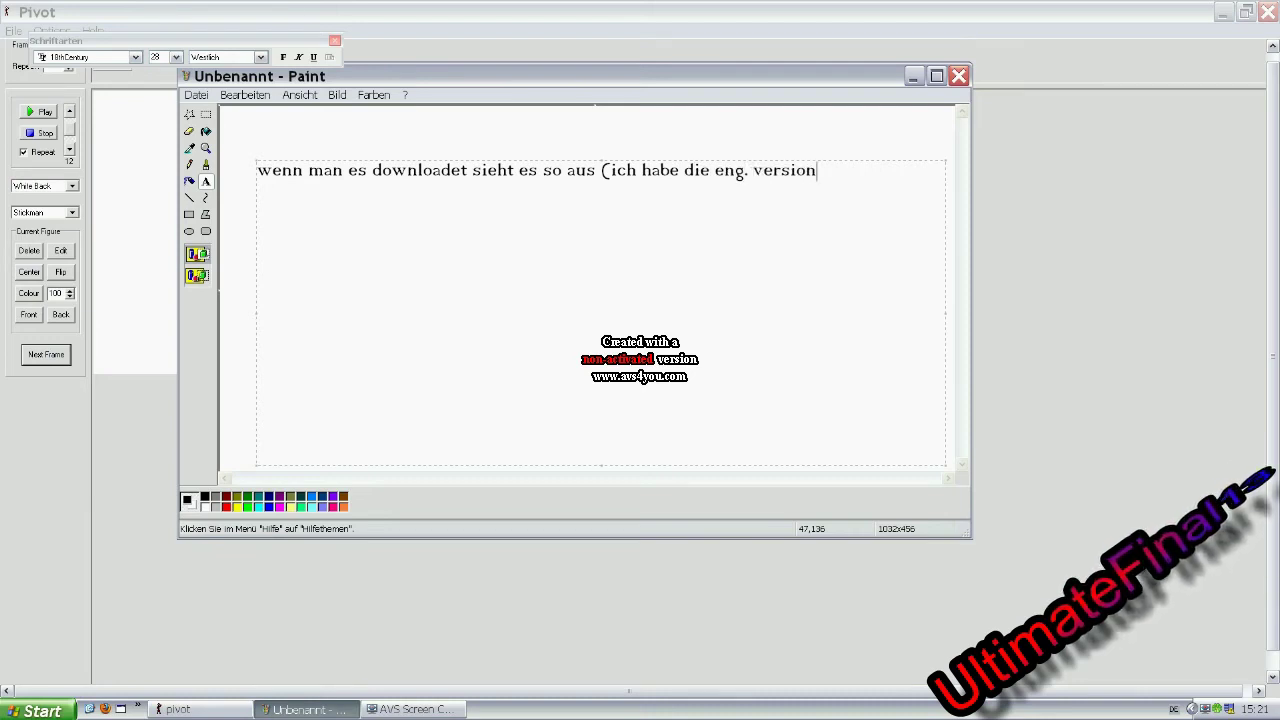
# Clear the whole note, and in Pivot move the stickman's two feet closer together.
pyautogui.moveTo(894, 191); pyautogui.dragTo(48, 190)
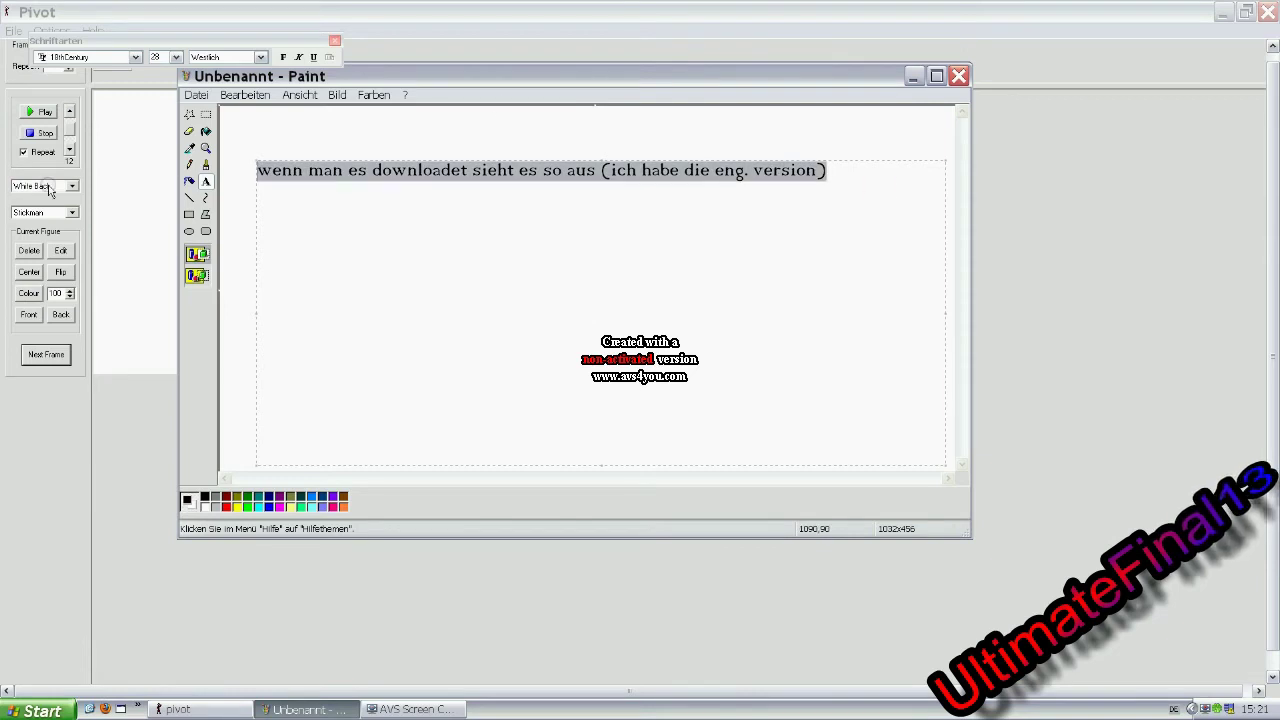
pyautogui.press('Delete')
pyautogui.click(48, 190)
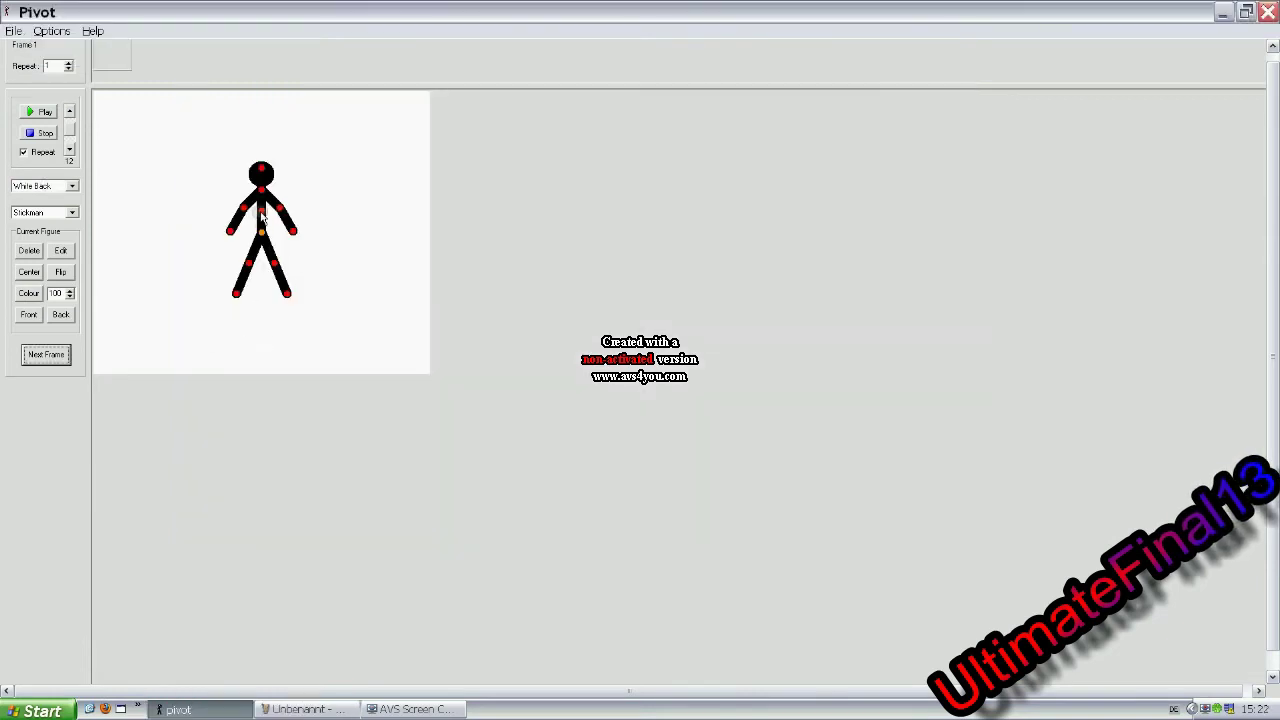
pyautogui.moveTo(290, 292)
pyautogui.mouseDown()
pyautogui.moveTo(229, 300)
pyautogui.moveTo(246, 297)
pyautogui.mouseUp()
# Write "am Anfang hat man ein Strichmännchen" in the Paint text box and switch to Pivot to show the stickman.
pyautogui.hotkey('alt', 'Tab')
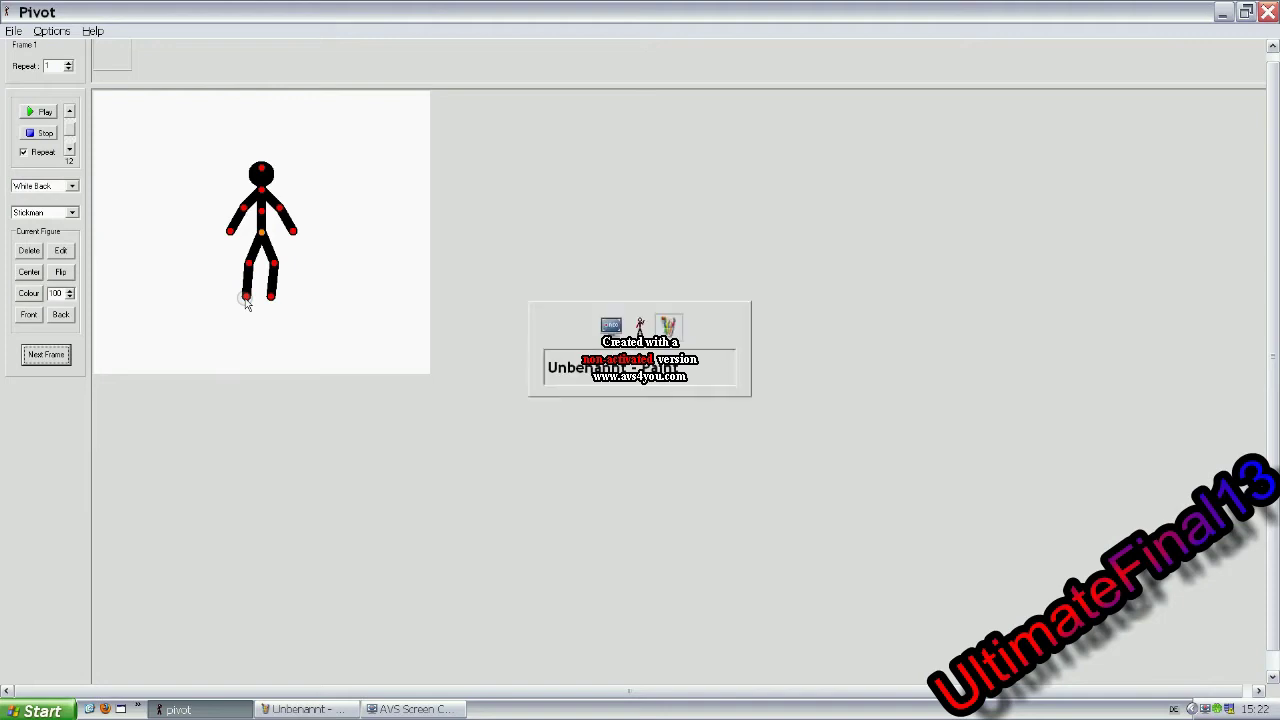
pyautogui.click(361, 207)
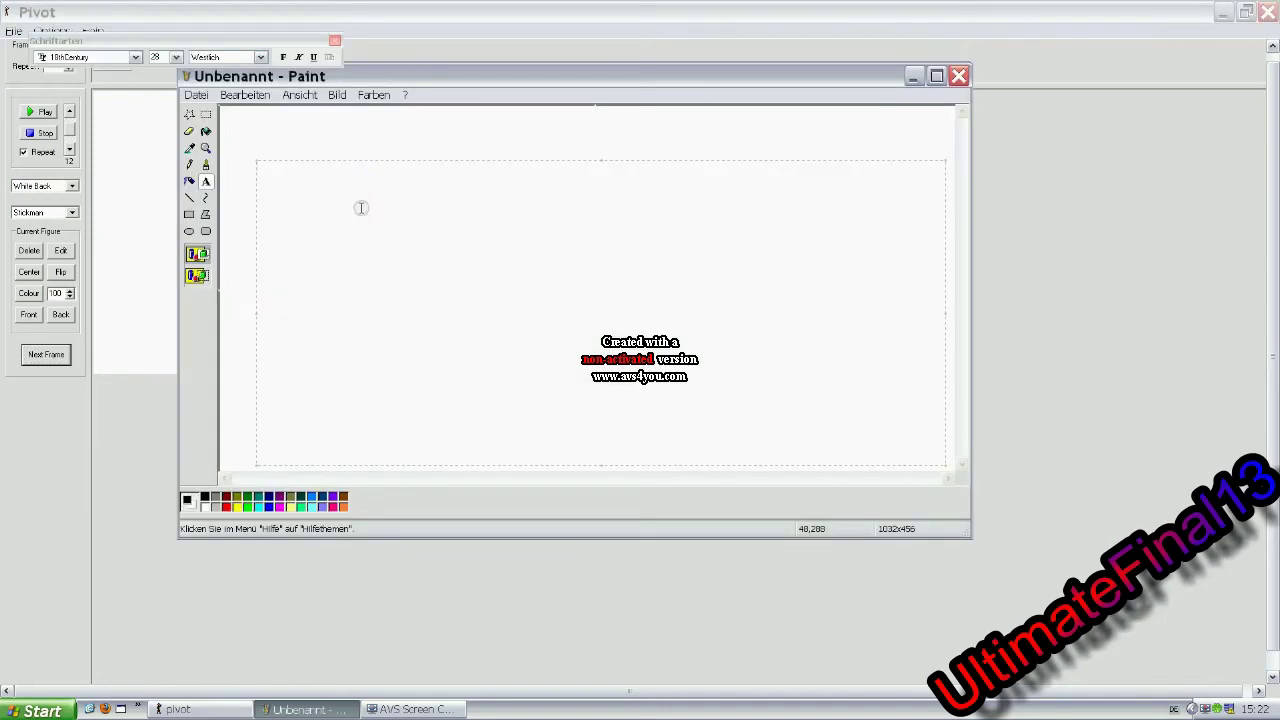
pyautogui.write('am an')
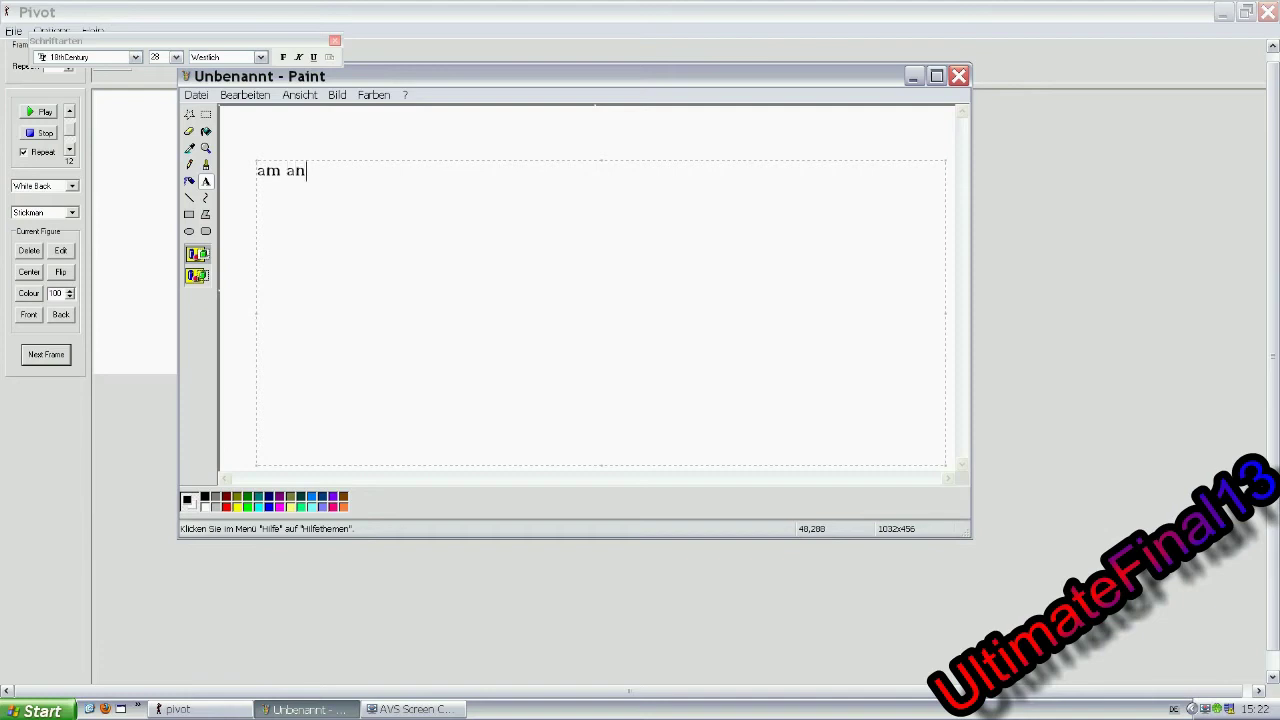
pyautogui.write('fang hat man ein Strichmä')
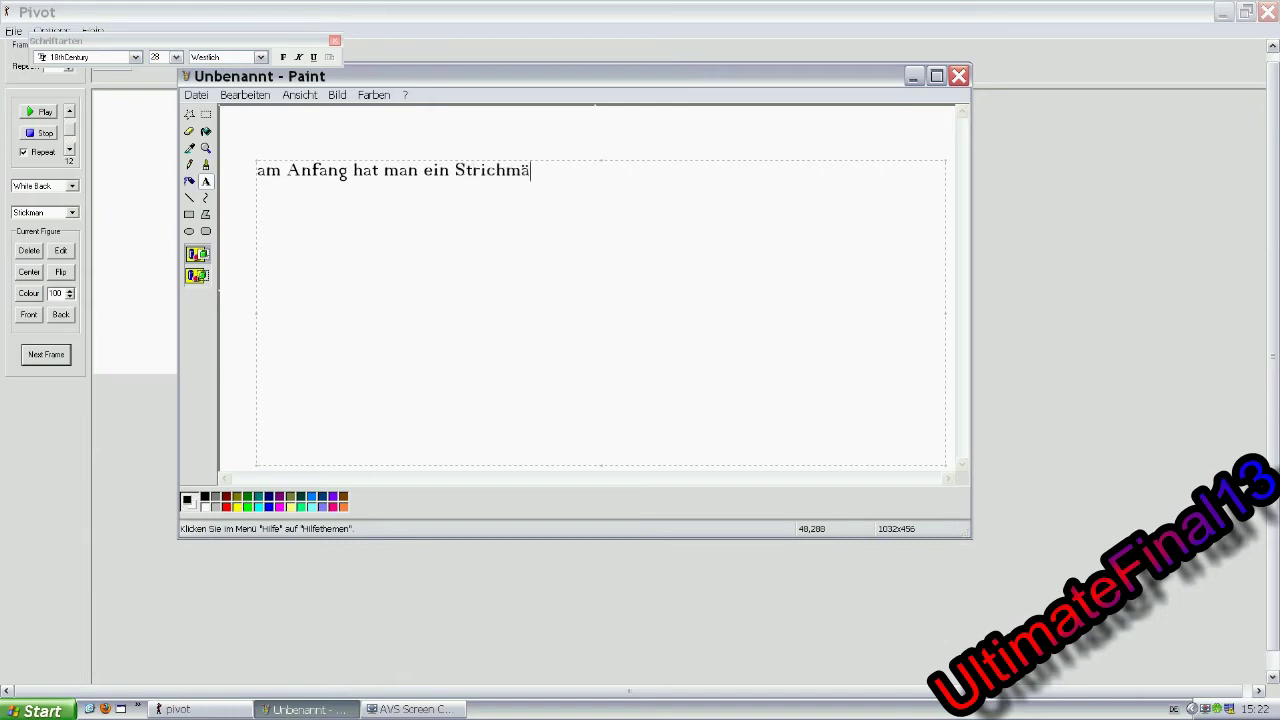
pyautogui.write('nnchen')
pyautogui.hotkey('alt', 'Tab')
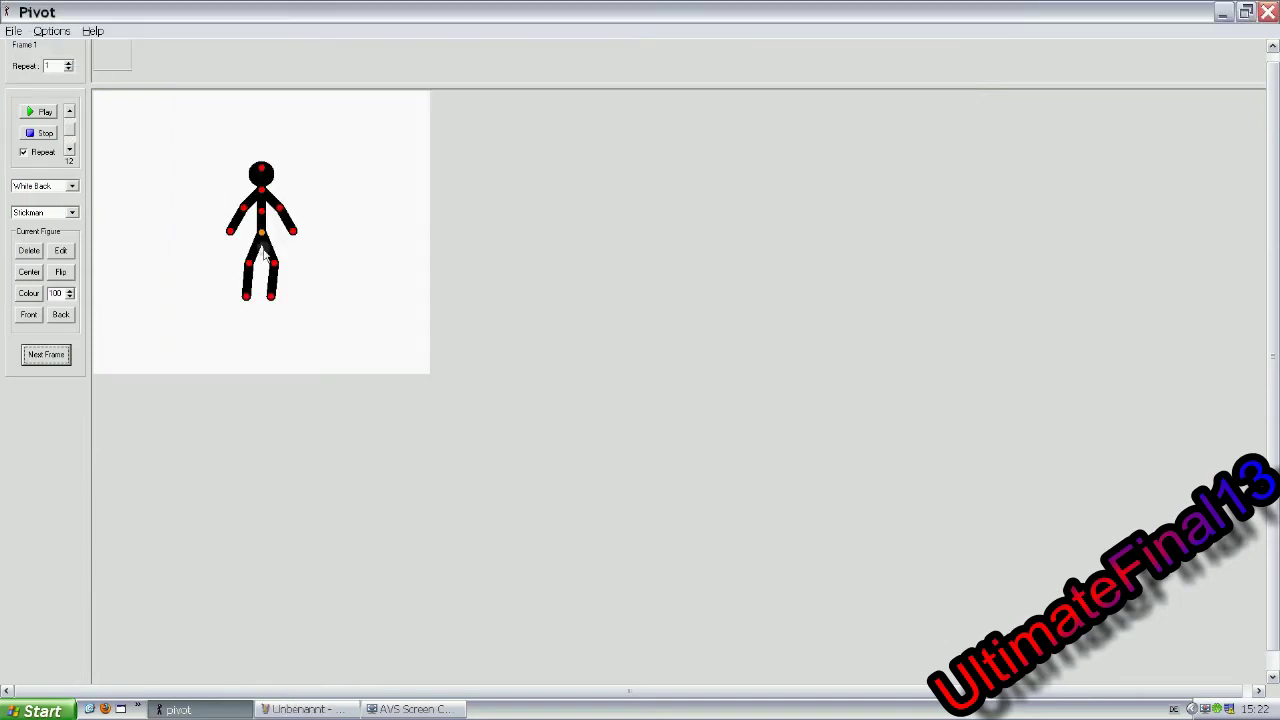
# Replace the Paint note with "Die roten Kugeln sind die Gelenke".
pyautogui.hotkey('alt', 'Tab')
pyautogui.hotkey('ctrl', 'a')
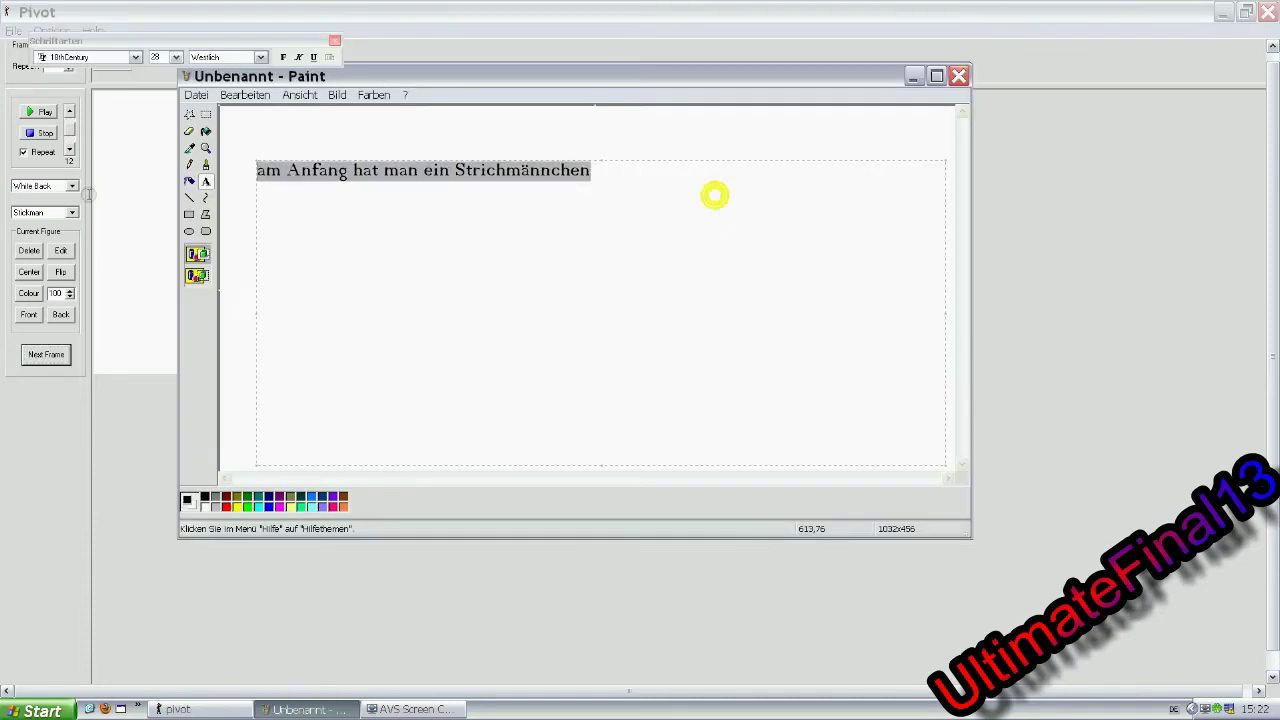
pyautogui.write('Die roten K')
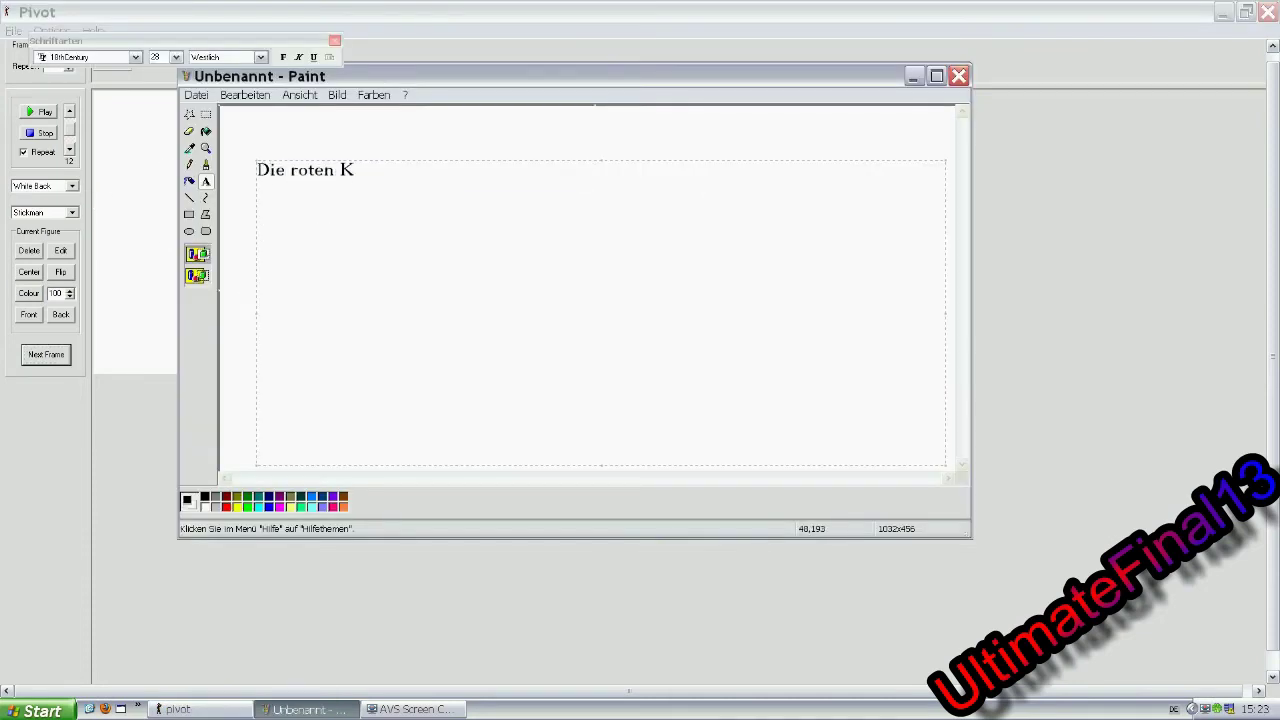
pyautogui.write('ugeln sind dieGelenke')
# Switch to Pivot and pose the stickman by shifting its right-hand limb joints slightly and tilting its head to the right.
pyautogui.hotkey('alt', 'Tab')
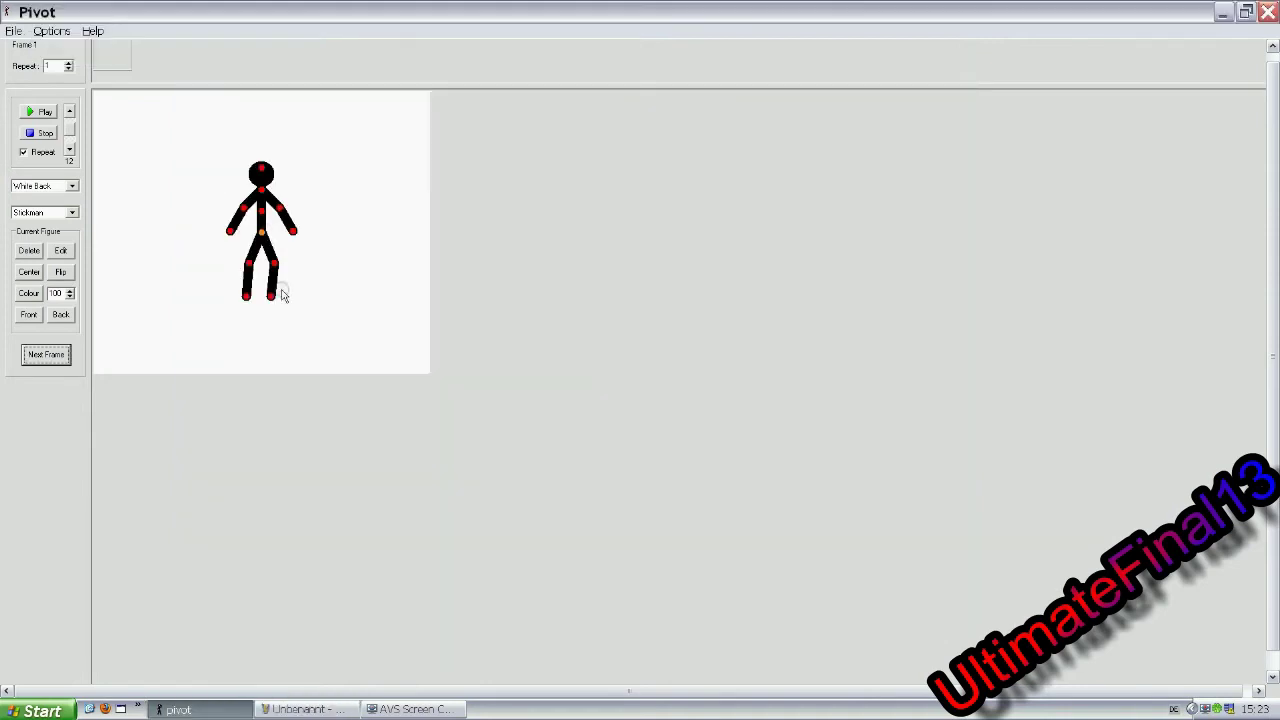
pyautogui.moveTo(296, 236)
pyautogui.mouseDown()
pyautogui.moveTo(298, 212)
pyautogui.moveTo(295, 230)
pyautogui.mouseUp()
pyautogui.moveTo(262, 168); pyautogui.dragTo(275, 175)
# Replace the Paint note with "Damit das Animationsfeld".
pyautogui.hotkey('alt', 'Tab')
pyautogui.hotkey('ctrl', 'a')
pyautogui.write('Damit der ')
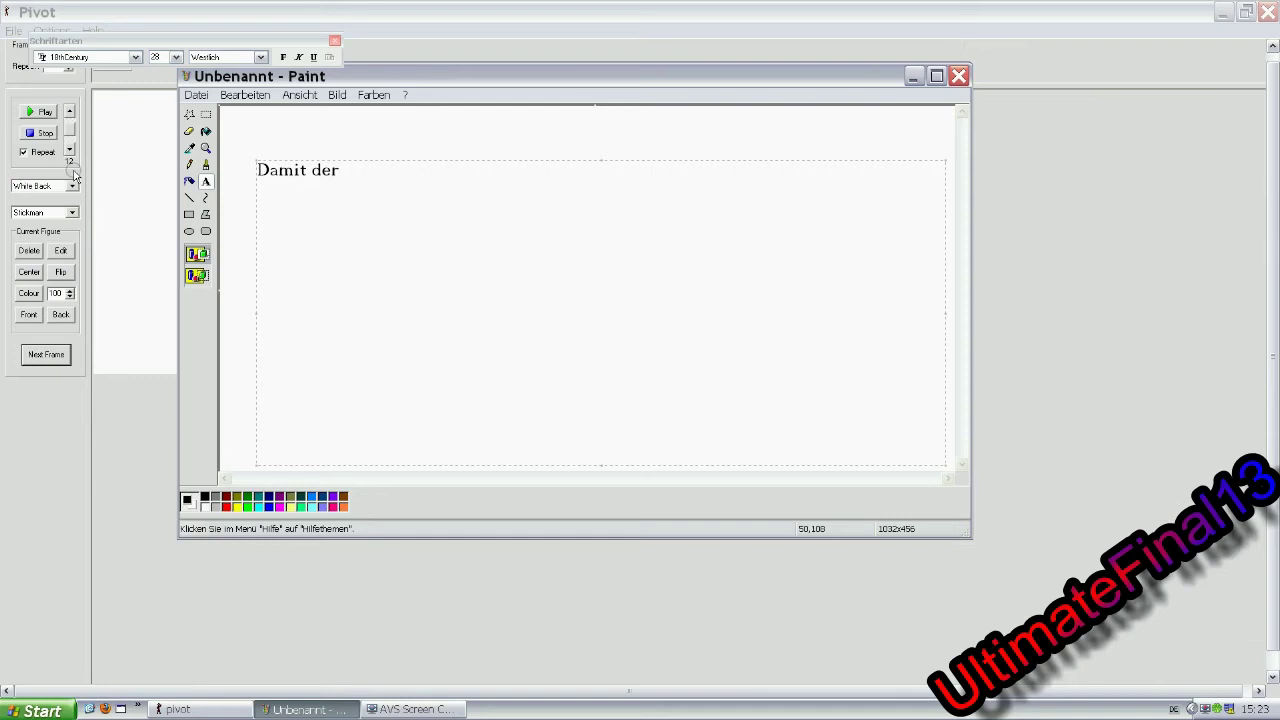
pyautogui.press('BackSpace')
pyautogui.press('BackSpace')
pyautogui.press('BackSpace')
pyautogui.write('as Animationsfeld')
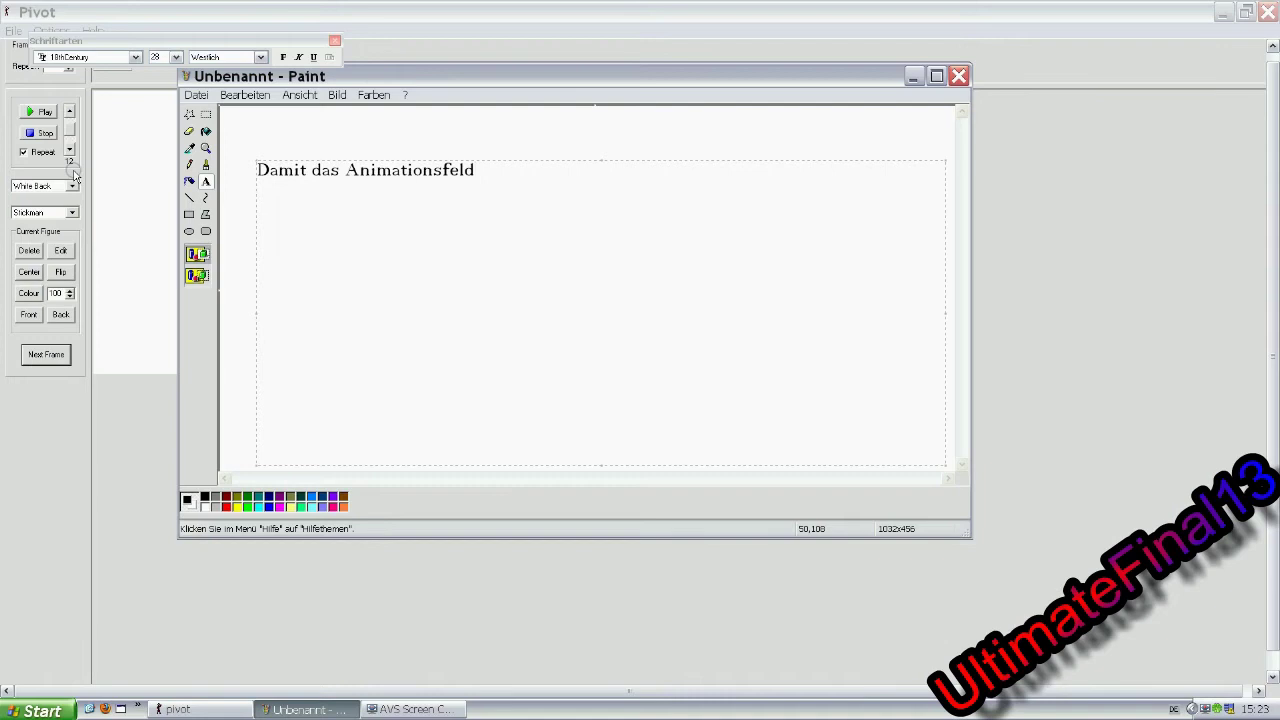
# Reword and complete the sentence as "Damit die Größe des Animationsfeldes stimmt muss man das unter options einstellen".
pyautogui.press('BackSpace')
pyautogui.write('e')
pyautogui.press('Left')
pyautogui.press('Left')
pyautogui.press('Left')
pyautogui.write('die Gr')
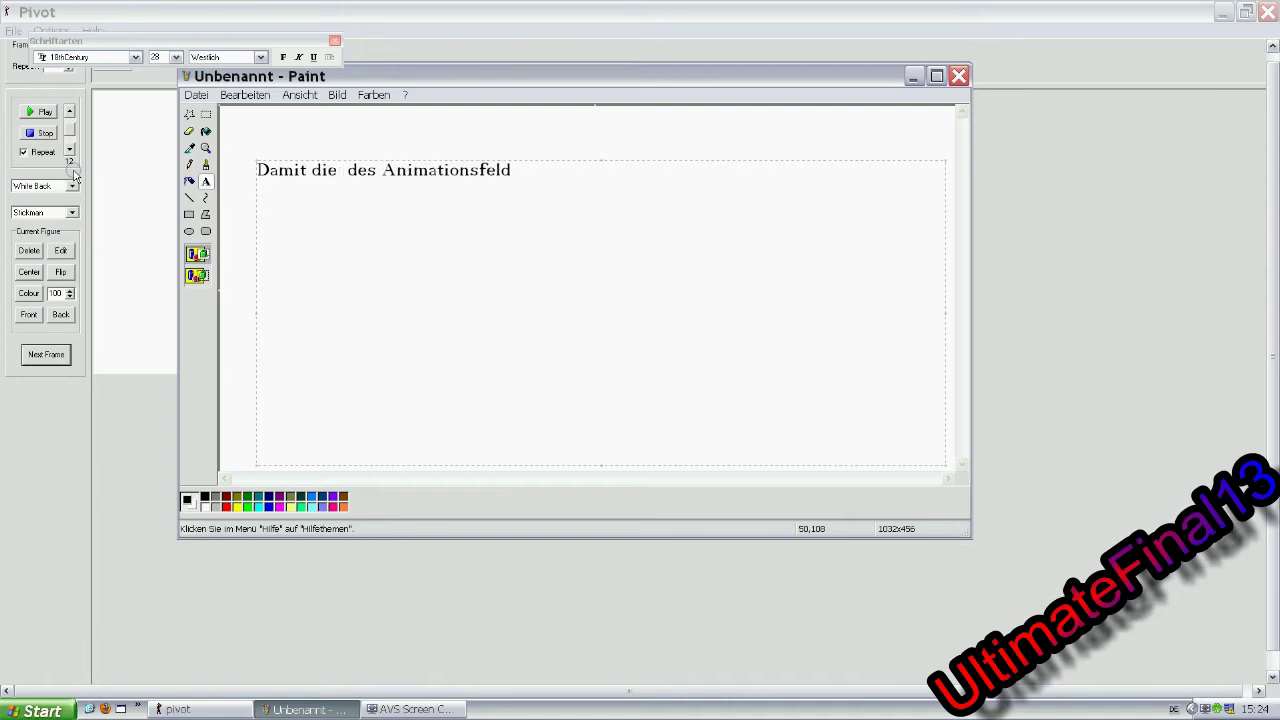
pyautogui.write('öße d')
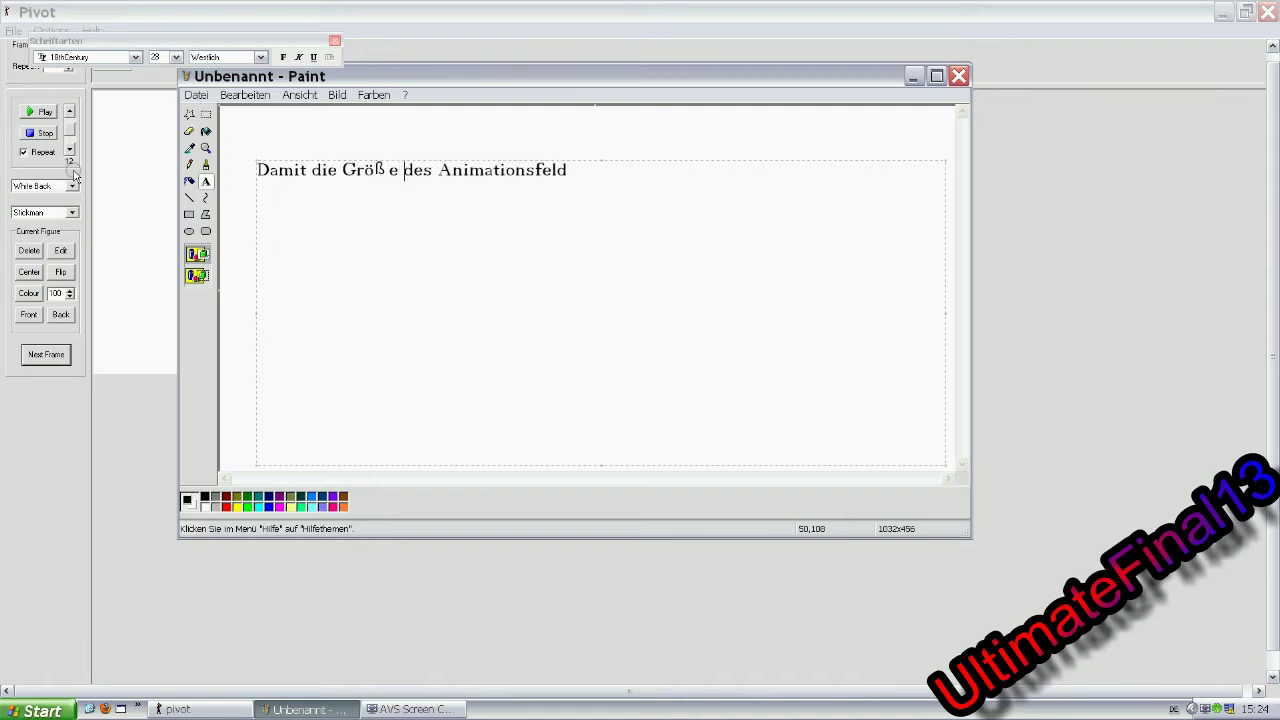
pyautogui.write('es Animationsfeldes stimmt muss man das un')
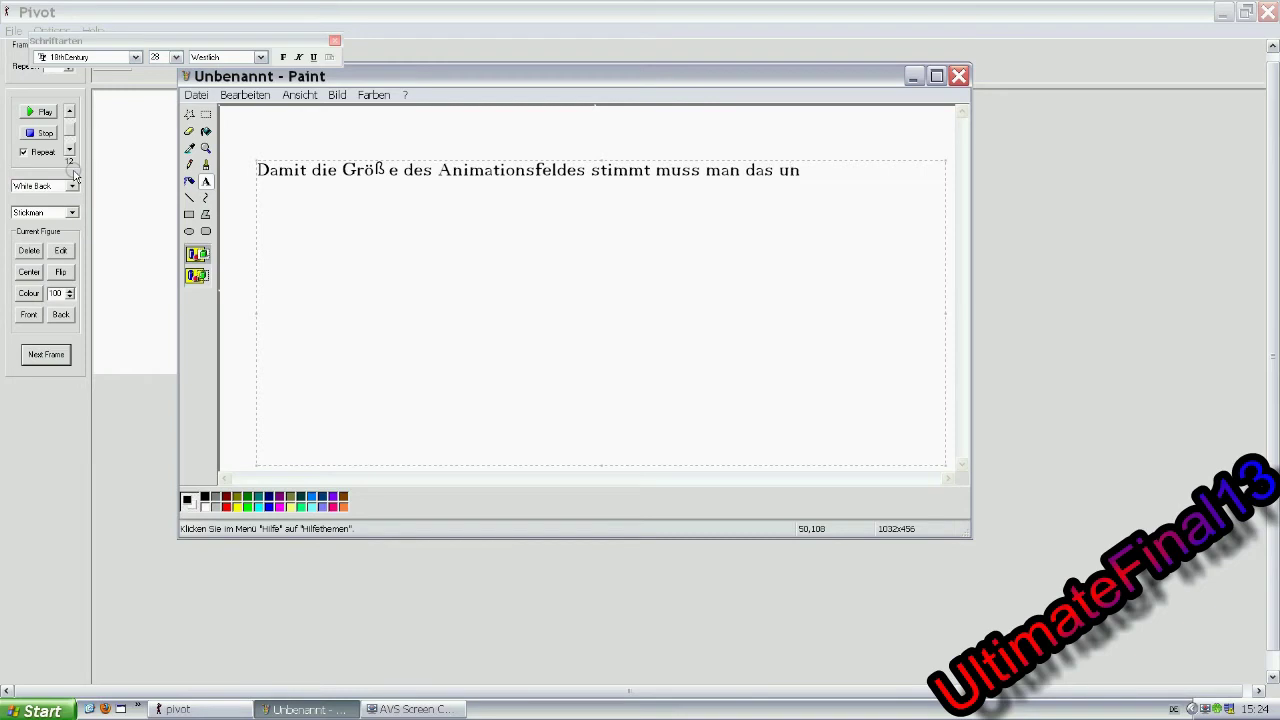
pyautogui.write('ter option')
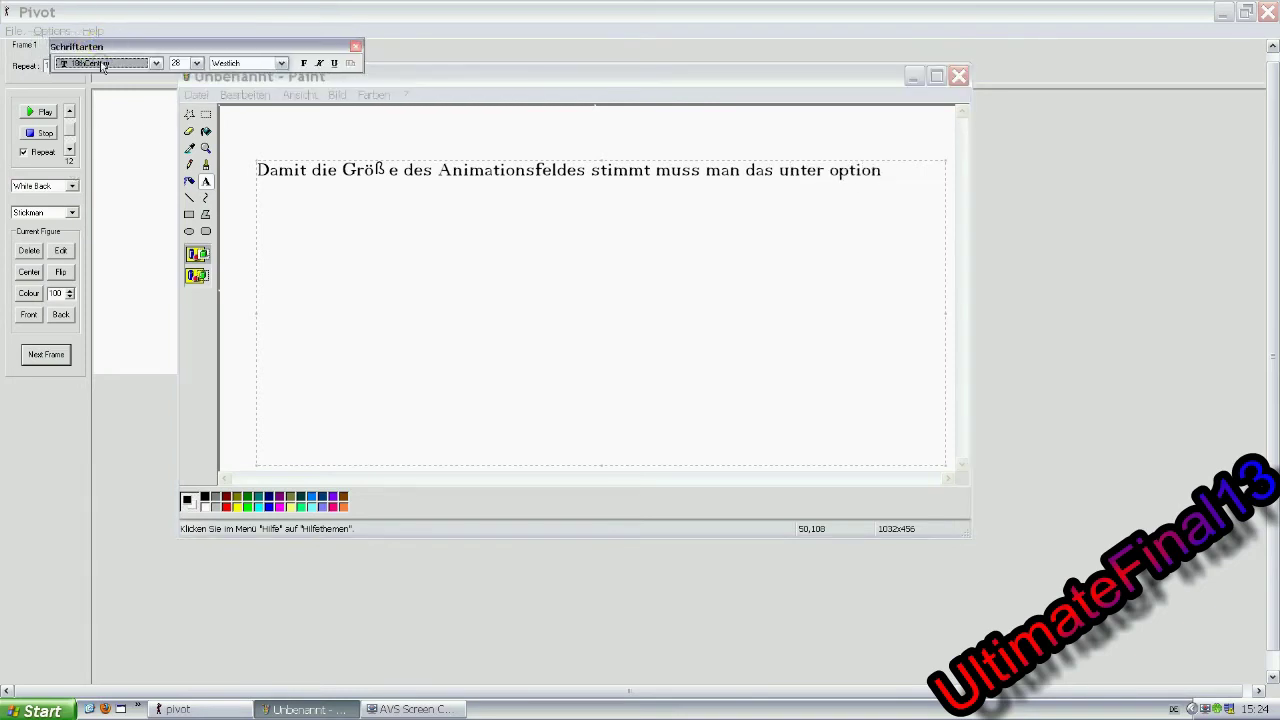
pyautogui.write('s einstellen')
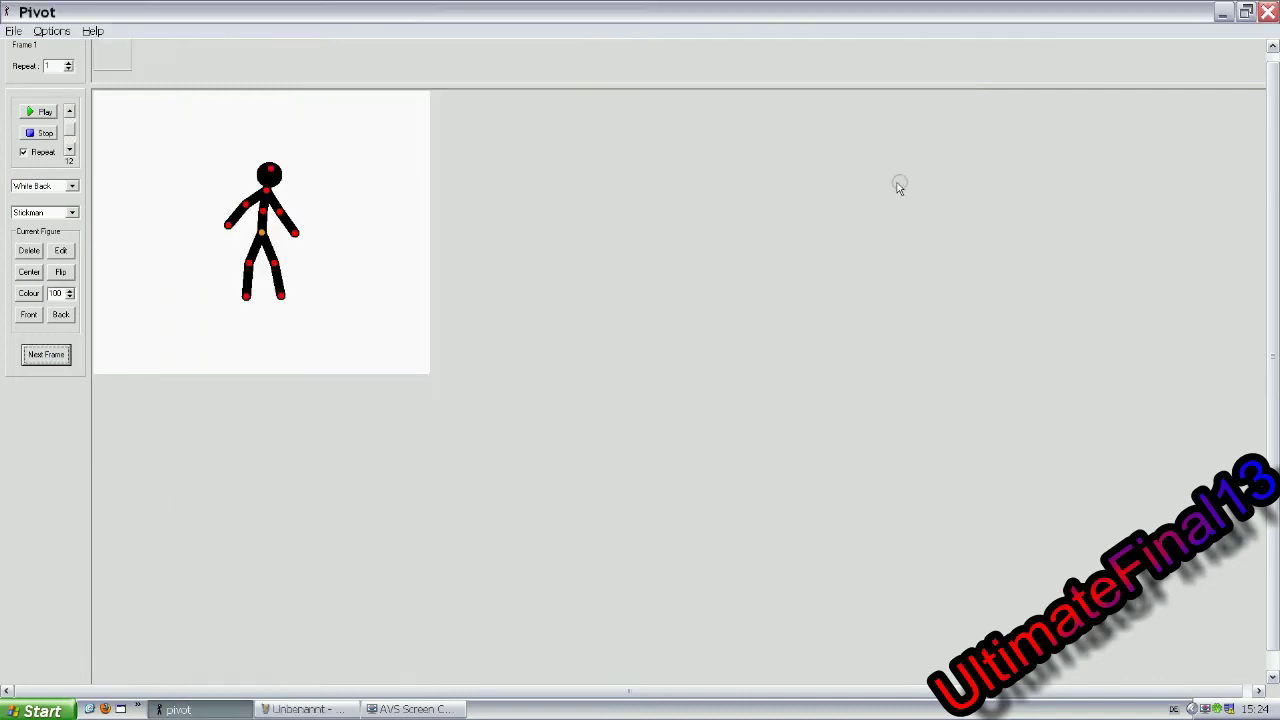
# In Pivot's options, set the animation dimensions to a width of 1800 and a height of 900.
pyautogui.click(51, 31)
pyautogui.click(70, 47)
pyautogui.write('21')
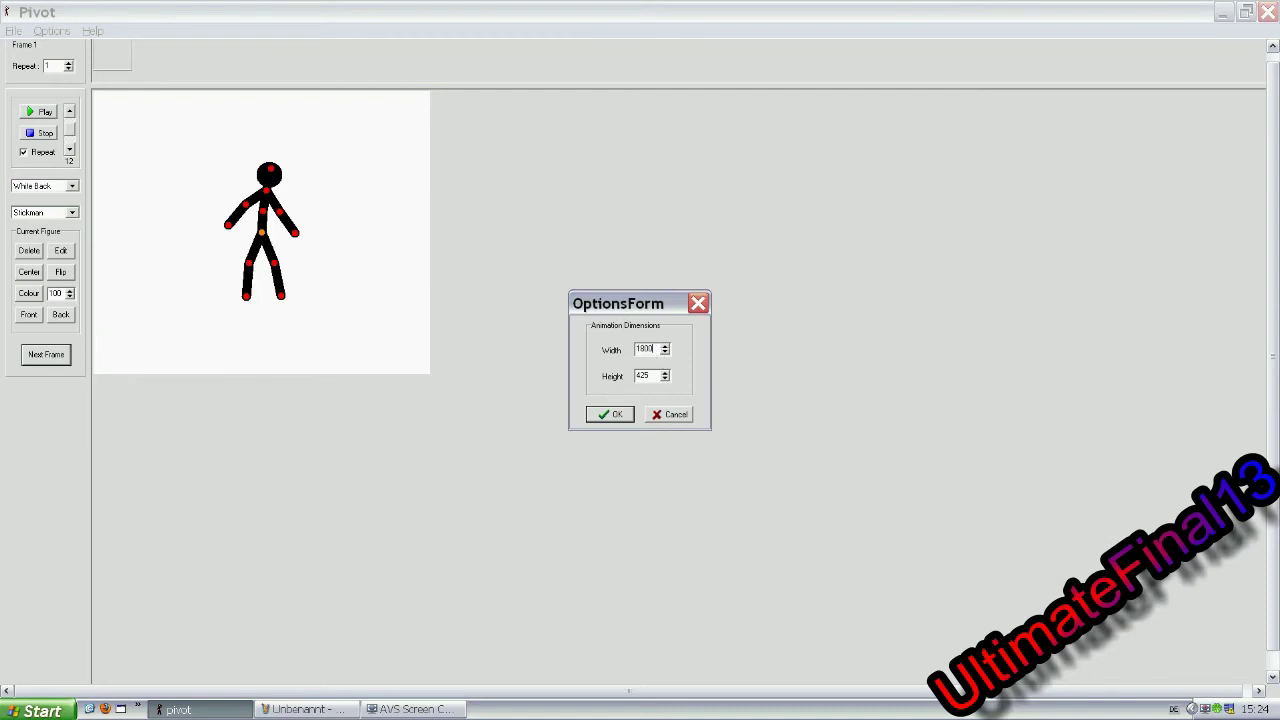
pyautogui.moveTo(652, 375); pyautogui.dragTo(608, 376)
pyautogui.write('300')
pyautogui.click(610, 416)
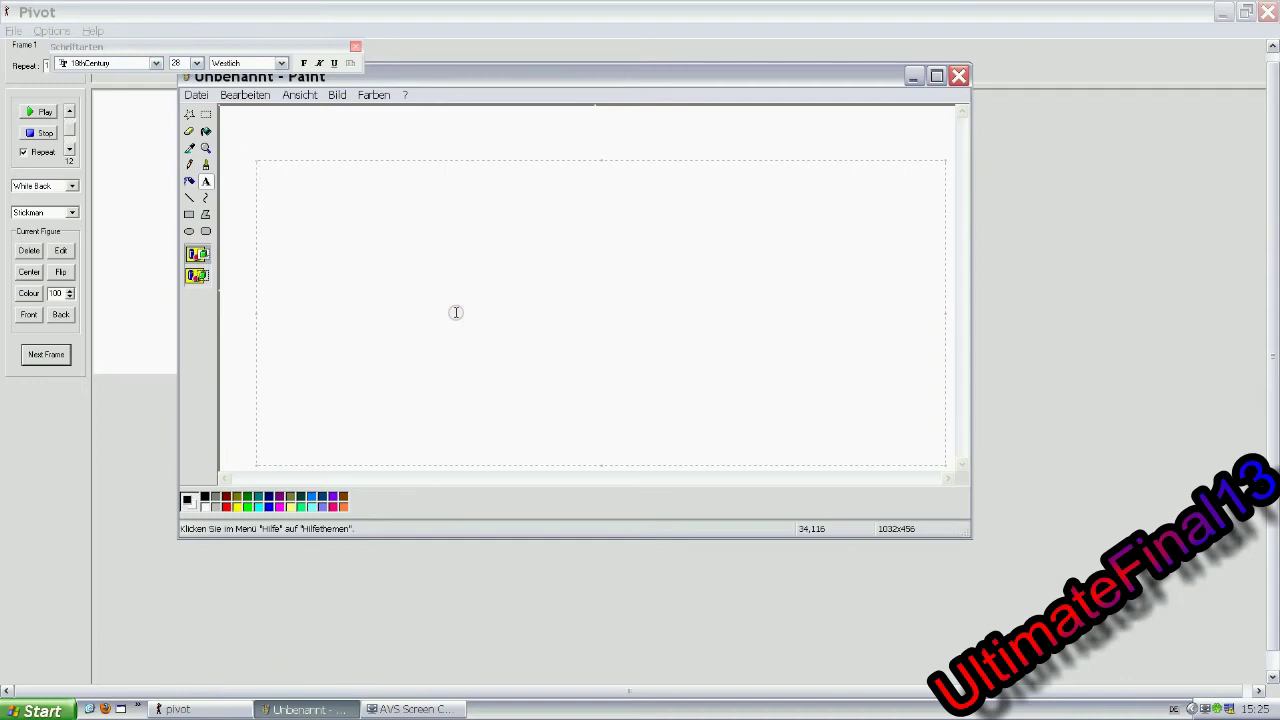
# Write "Die breite 1800 und 900 sind die idialwert" in the empty Paint text box.
pyautogui.write('Die breite 1800 und 9')
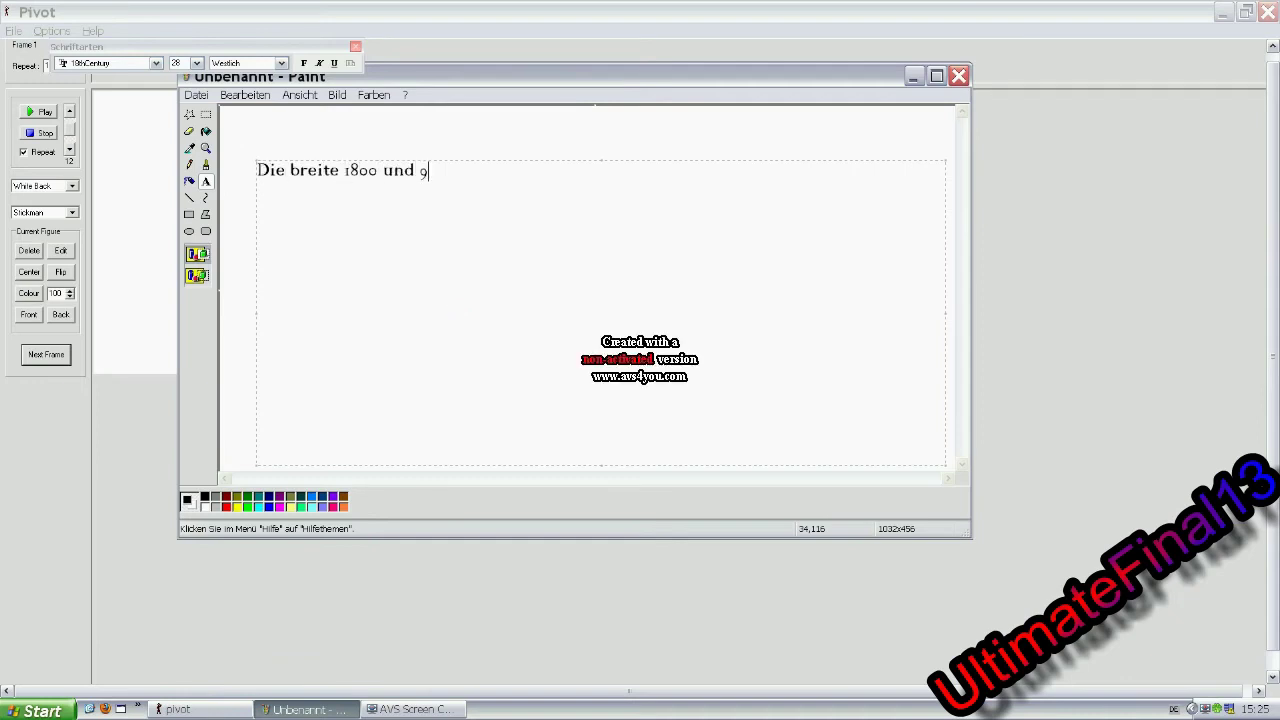
pyautogui.write('00 sind die idialwert')
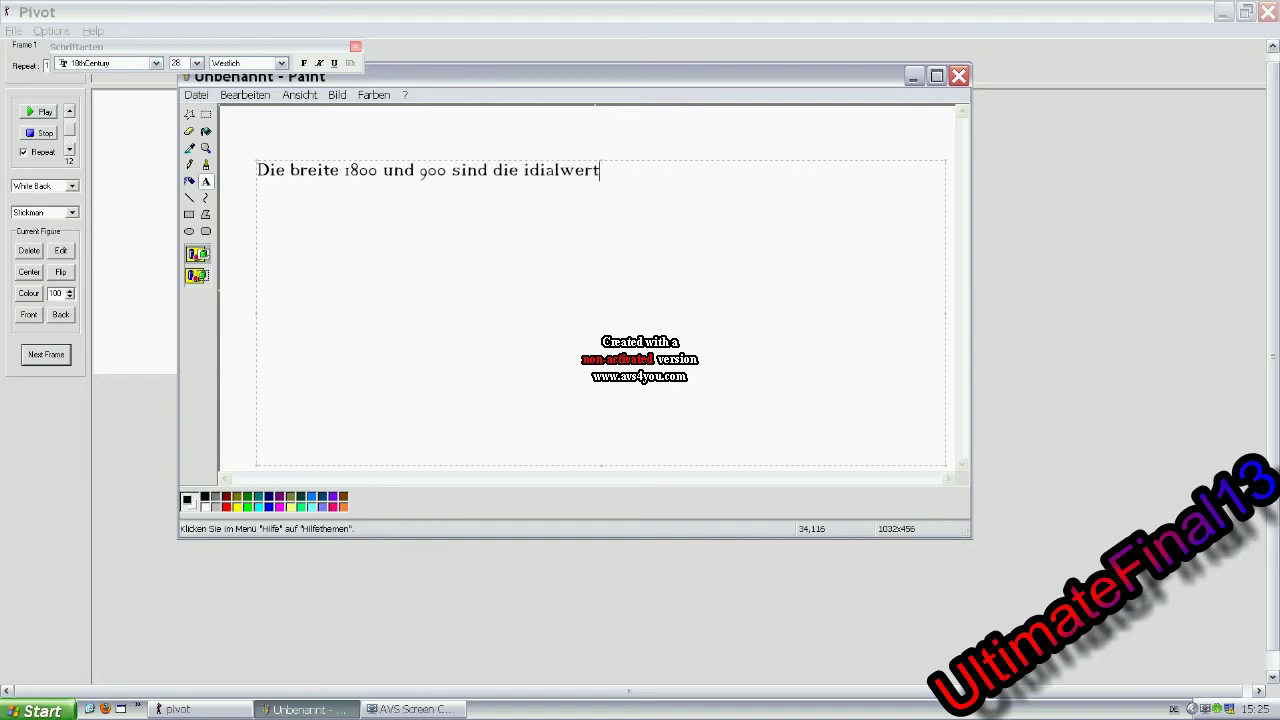
# Clear the whole note, and in Pivot apply the new animation dimensions.
pyautogui.hotkey('ctrl', 'a')
pyautogui.press('Delete')
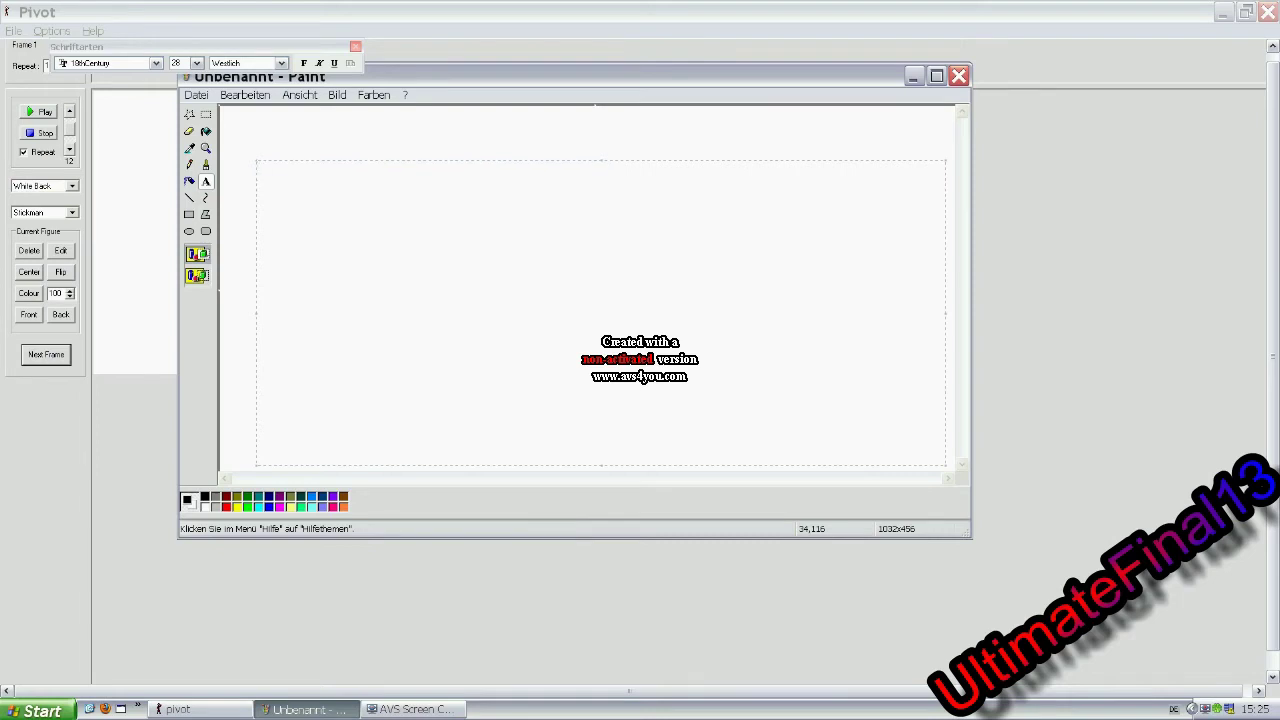
pyautogui.hotkey('alt', 'Tab')
pyautogui.click(611, 422)
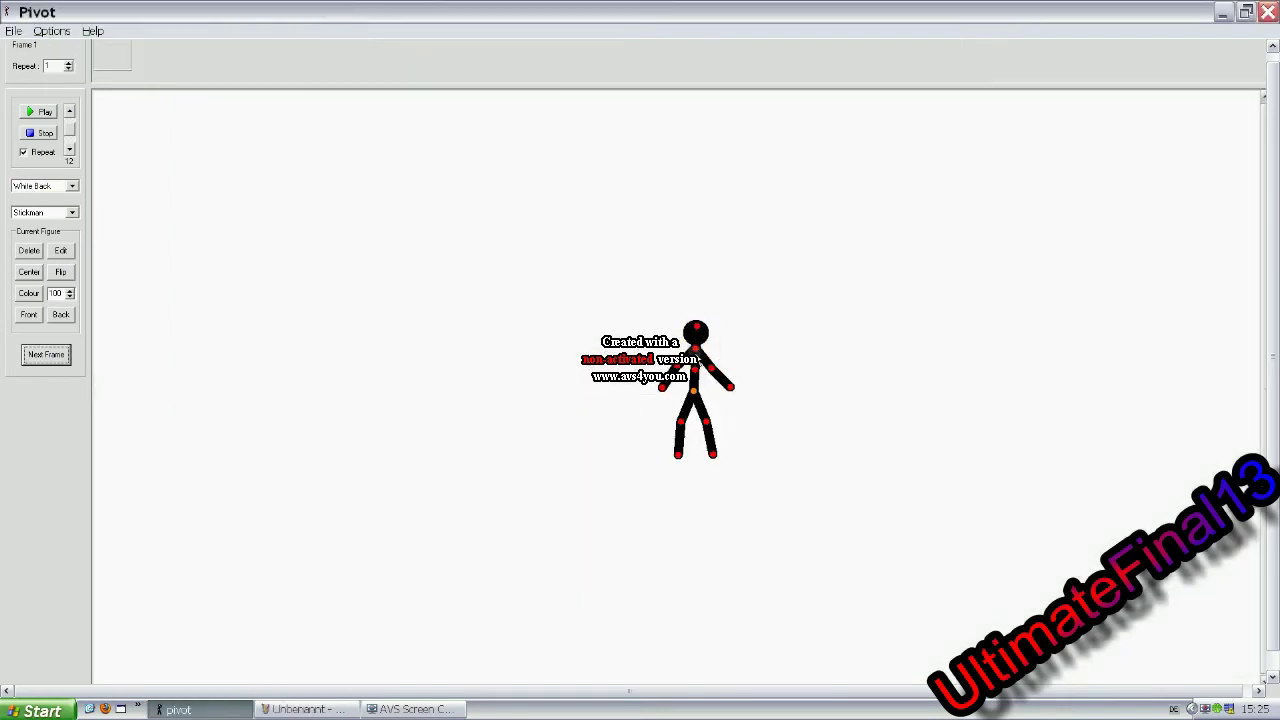
# Switch to Paint and write "jetzt starten wir mit den animieren" in the empty text box.
pyautogui.hotkey('alt', 'Tab')
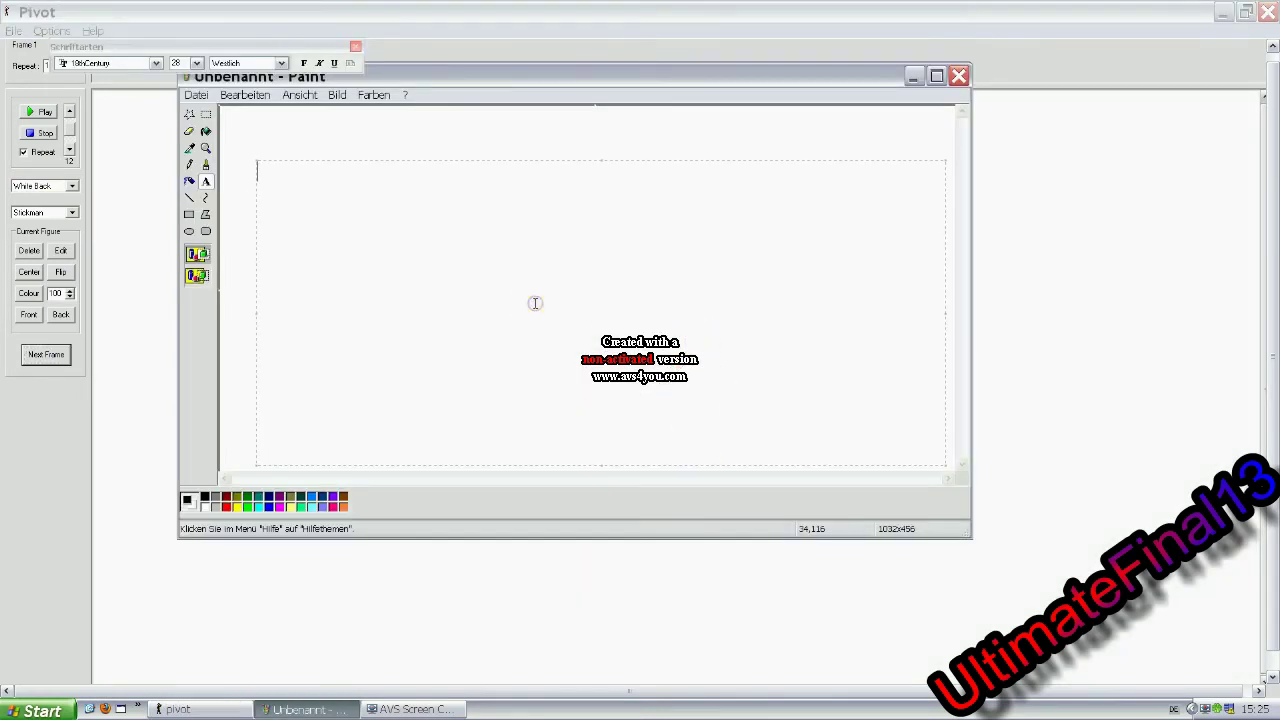
pyautogui.write('jetzt starten wir mit den animieren')
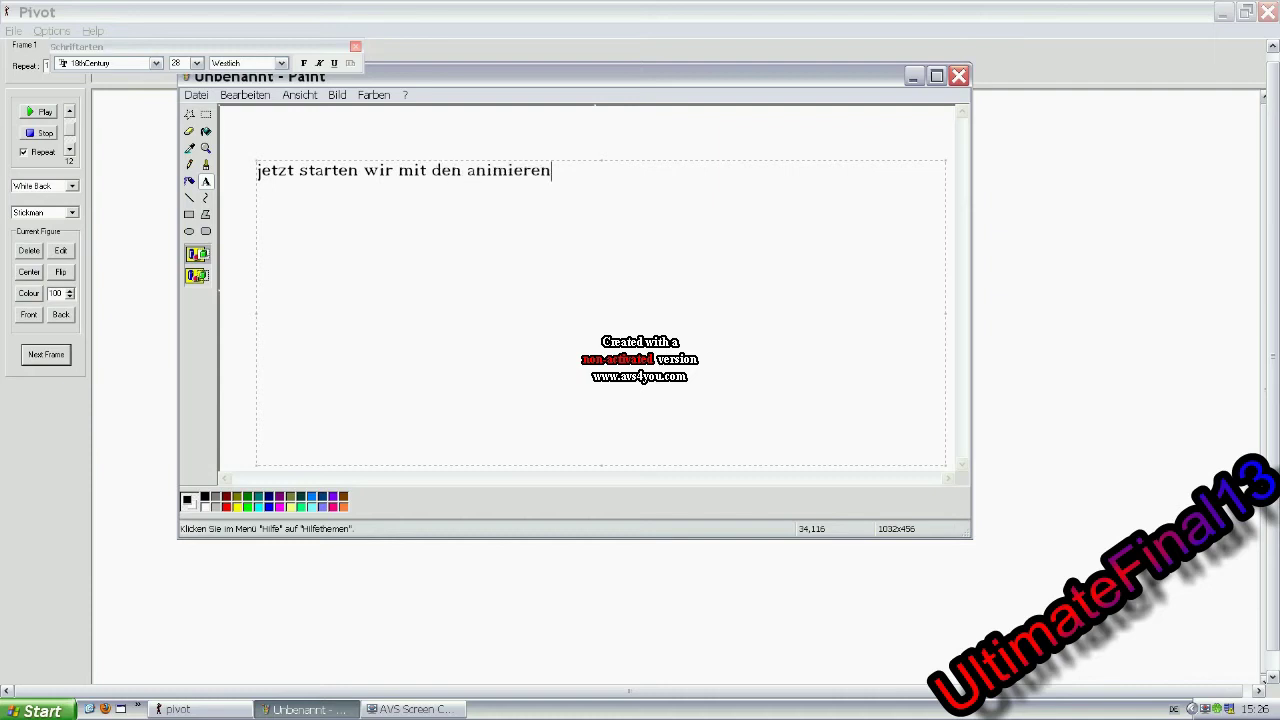
pyautogui.hotkey('alt', 'Tab')
pyautogui.hotkey('alt', 'Tab')
# Replace the whole note with "Next Frame speichert die 1. Zene".
pyautogui.hotkey('ctrl', 'a')
pyautogui.write('Next Fram')
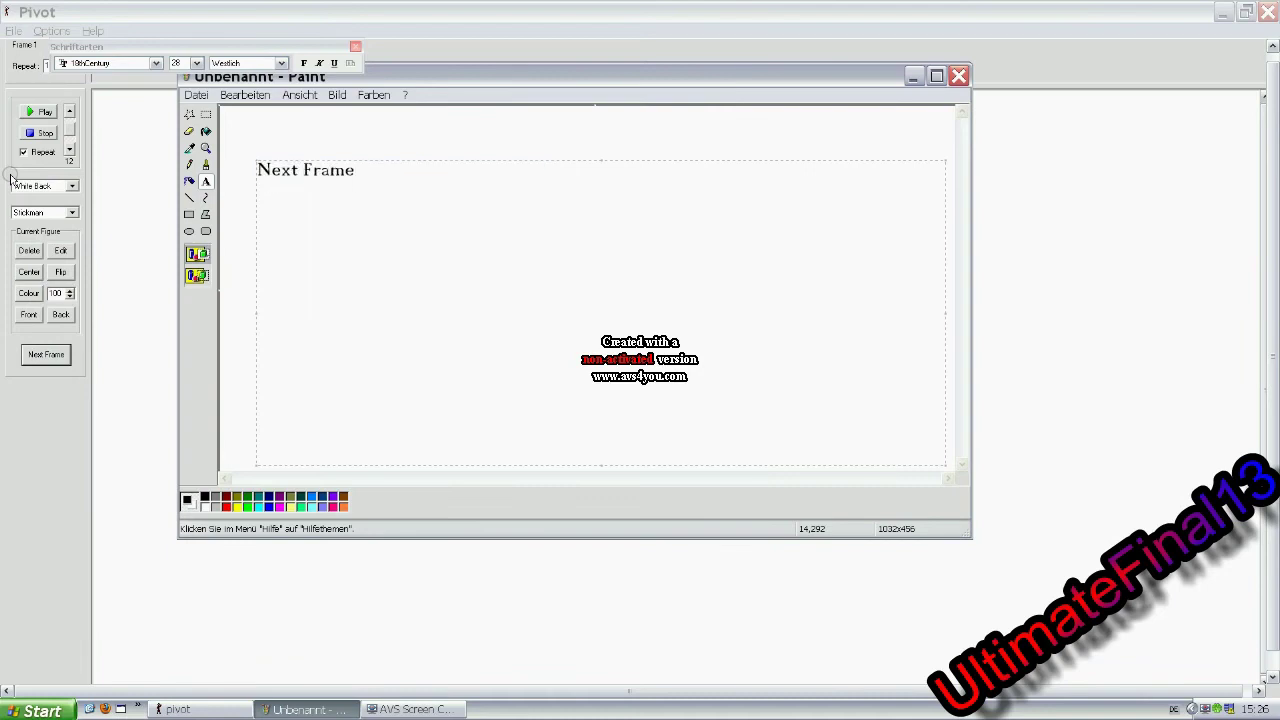
pyautogui.write('e speichert die')
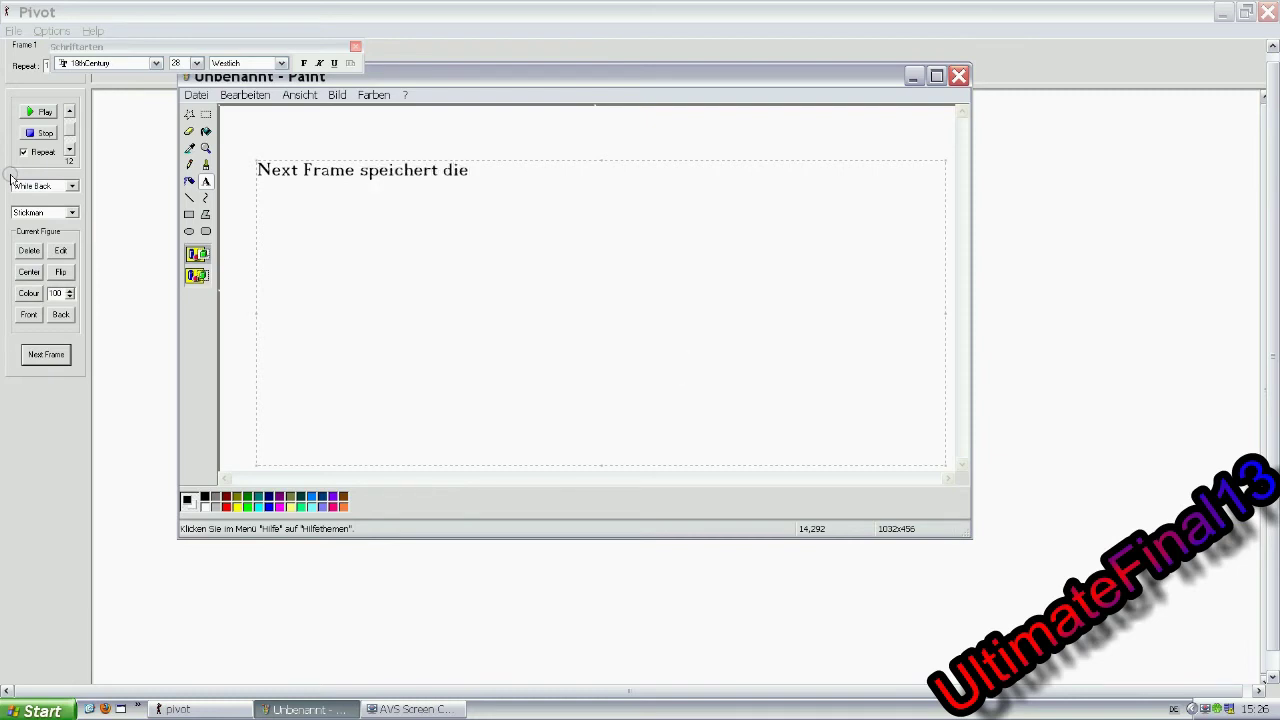
pyautogui.write(' 1. Zene')
# Clear the note, and in Pivot store the stickman's standing pose as the first frame.
pyautogui.hotkey('ctrl', 'z')
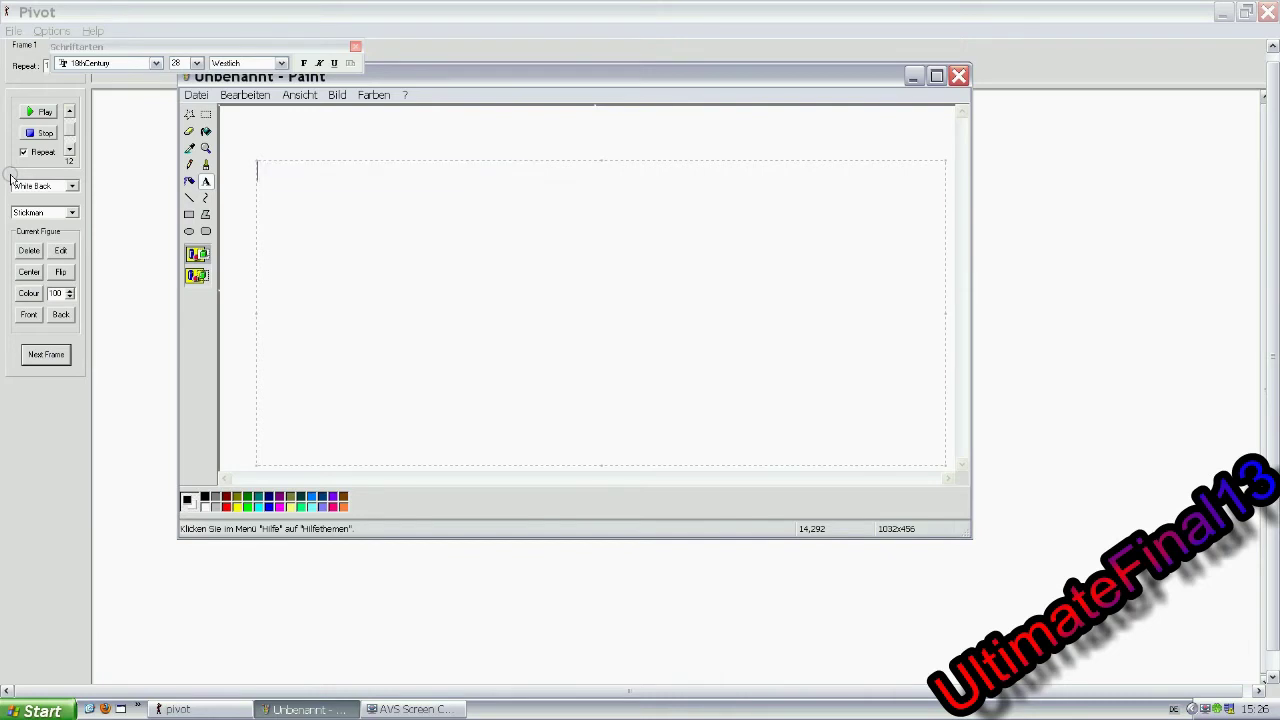
pyautogui.click(12, 178)
pyautogui.click(60, 355)
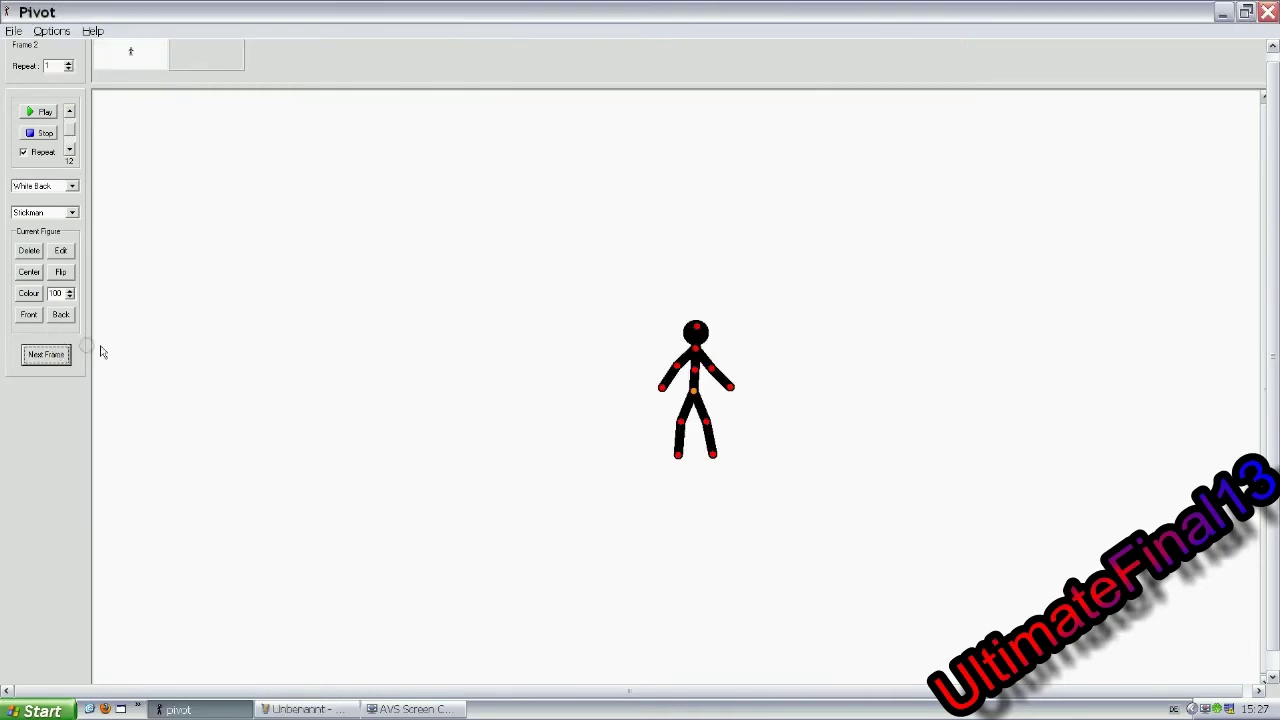
# Switch to Paint and write "Bei der nächsten Zene bewegen wir das Strichmännchen" in the empty text box.
pyautogui.hotkey('alt', 'Tab')
pyautogui.write('Bei')
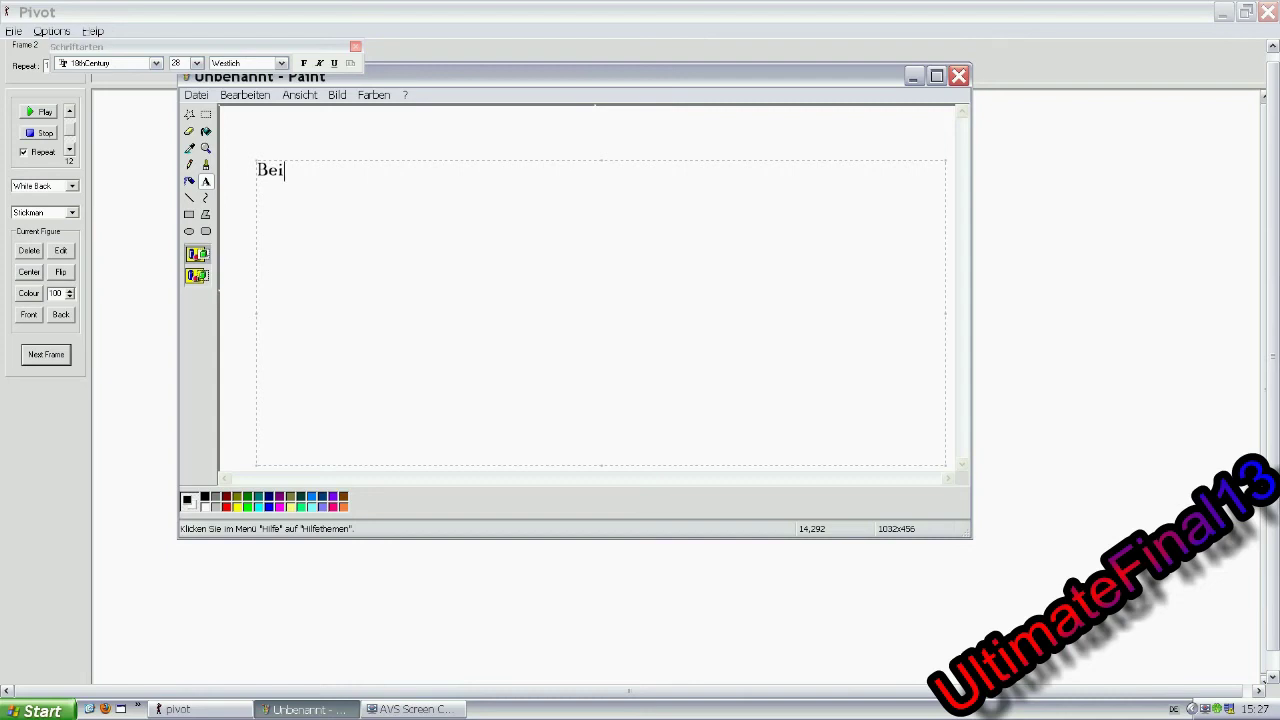
pyautogui.write(' der nächsten Zene bewe')
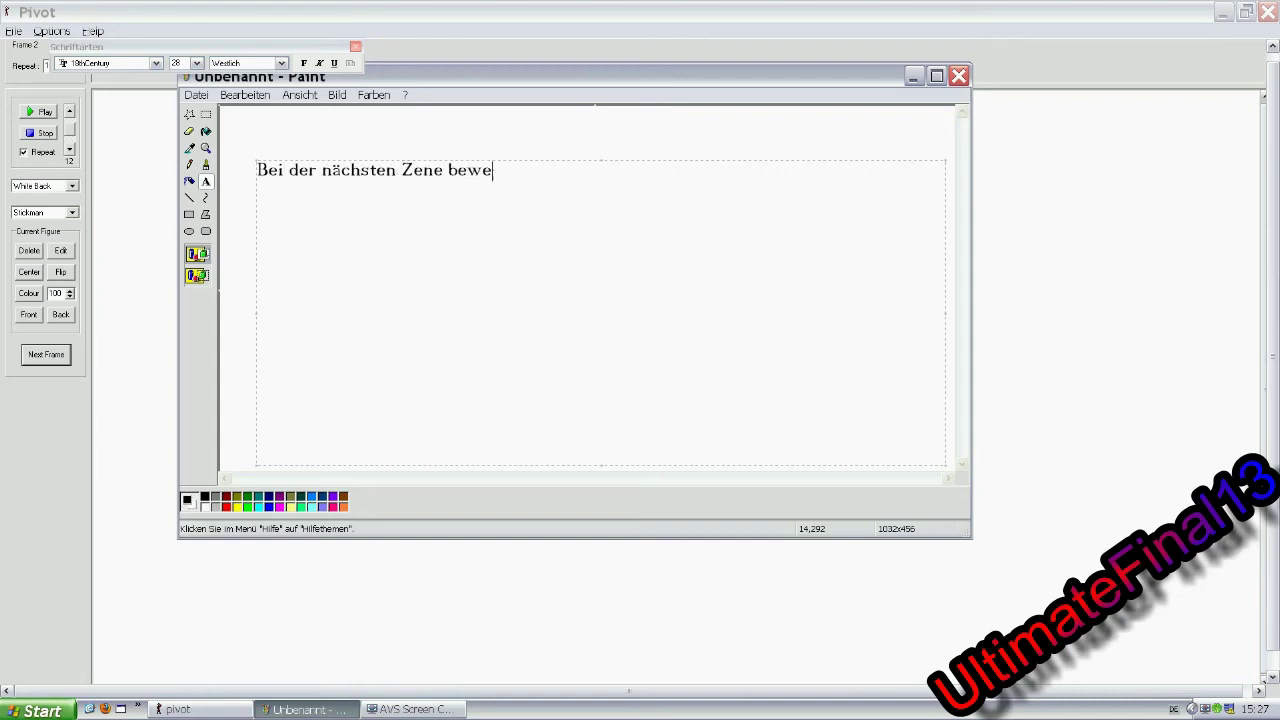
pyautogui.write('gen wir das Strichmännchen')
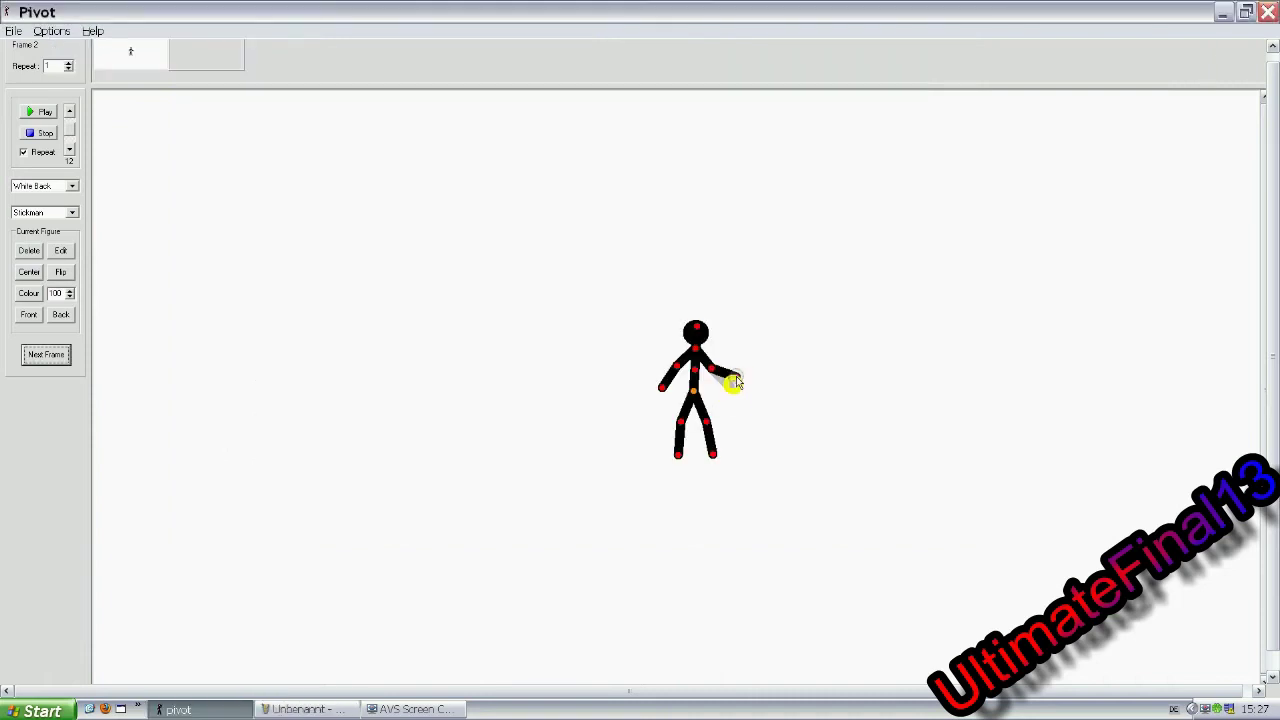
# In Pivot, raise one of the stickman's arms to head height in stages, storing the poses as four new frames.
pyautogui.moveTo(731, 381)
pyautogui.mouseDown()
pyautogui.moveTo(743, 350)
pyautogui.moveTo(727, 333)
pyautogui.moveTo(720, 351)
pyautogui.moveTo(706, 322)
pyautogui.mouseUp()
pyautogui.click(46, 356)
pyautogui.click(46, 356)
pyautogui.click(46, 356)
pyautogui.click(40, 357)
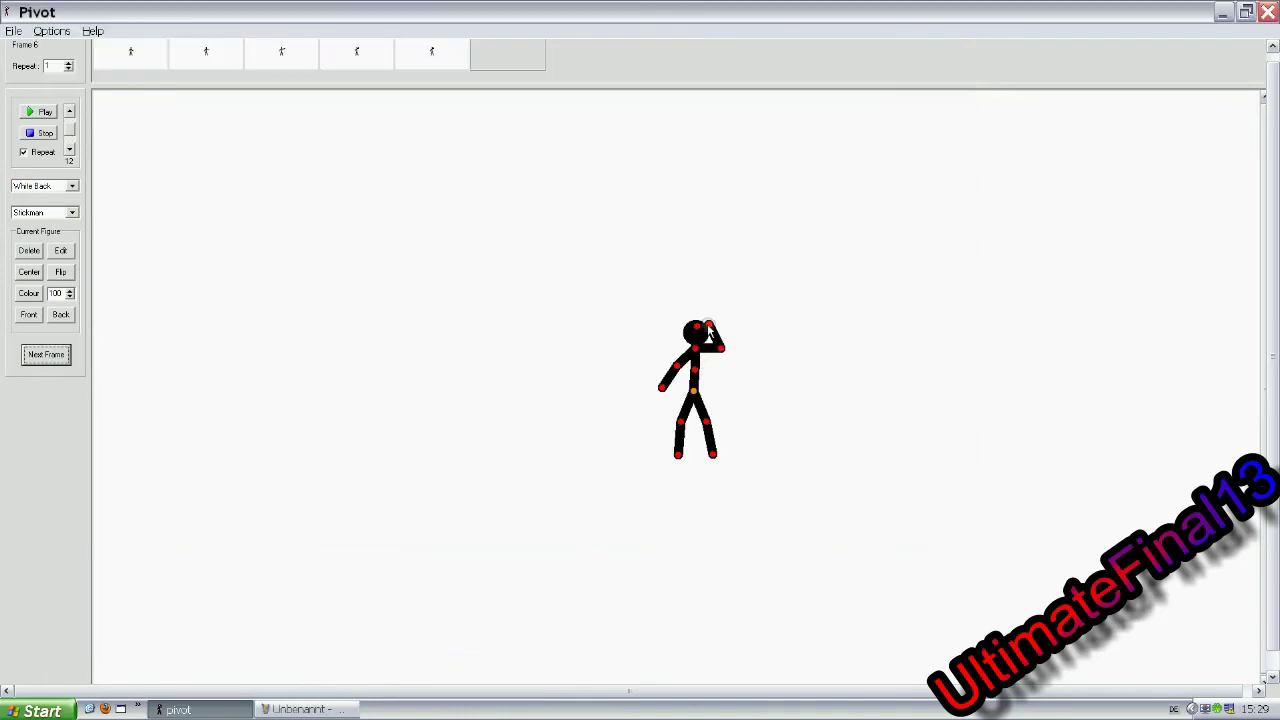
# Wave the stickman's raised forearm beside the head, storing the poses as five more frames.
pyautogui.moveTo(706, 330); pyautogui.dragTo(719, 321)
pyautogui.click(40, 355)
pyautogui.click(46, 354)
pyautogui.click(46, 354)
pyautogui.click(46, 354)
pyautogui.click(46, 354)
# In Paint, write the note "Rechtsklick auf der Zene und man kann sie löschen", correcting the spelling of the last word.
pyautogui.rightClick(127, 47)
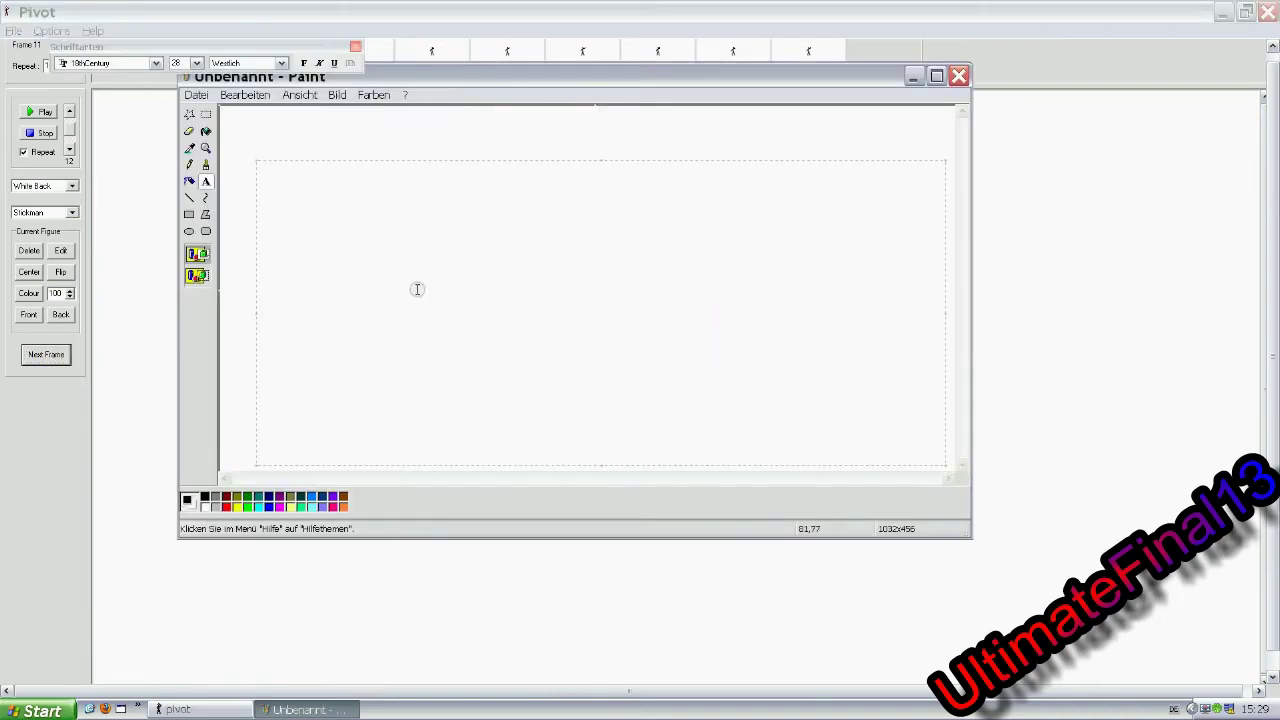
pyautogui.write('Rechts')
pyautogui.write('klich auf der Zene und ')
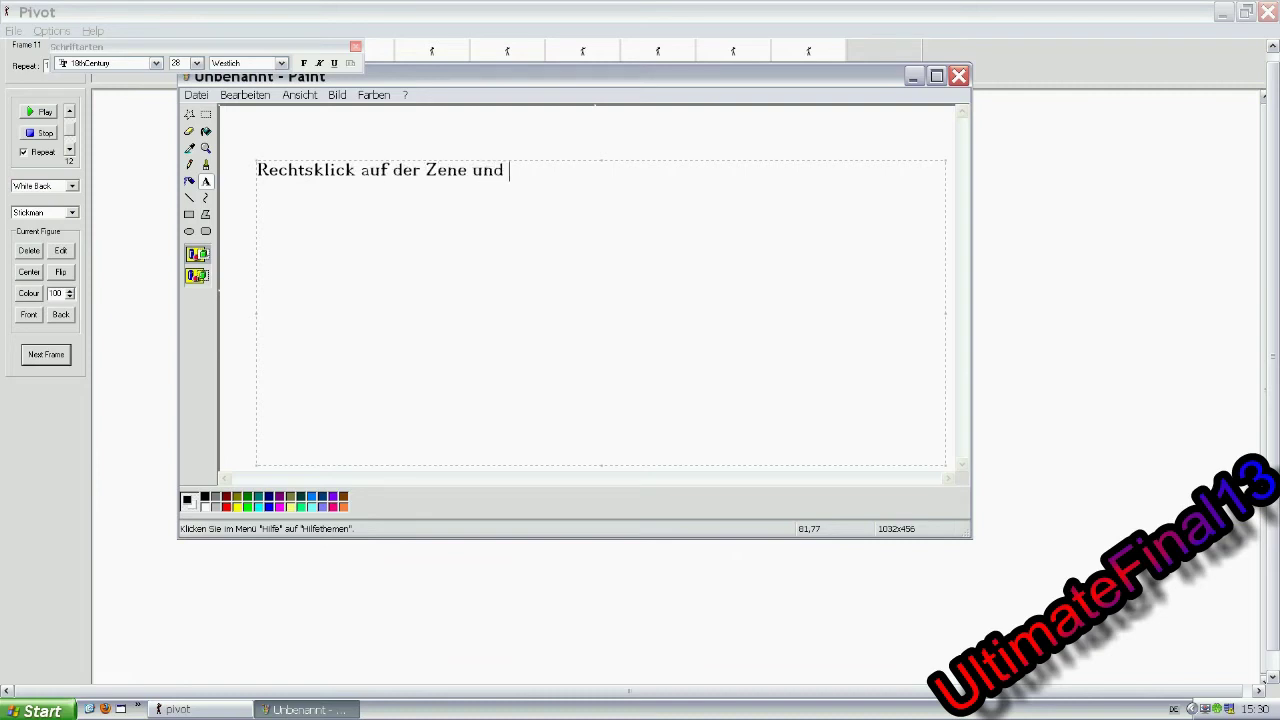
pyautogui.write('man kann sie ')
pyautogui.write('Löchen')
pyautogui.press('Left')
pyautogui.press('Left')
pyautogui.press('Left')
pyautogui.press('Left')
pyautogui.write('s')
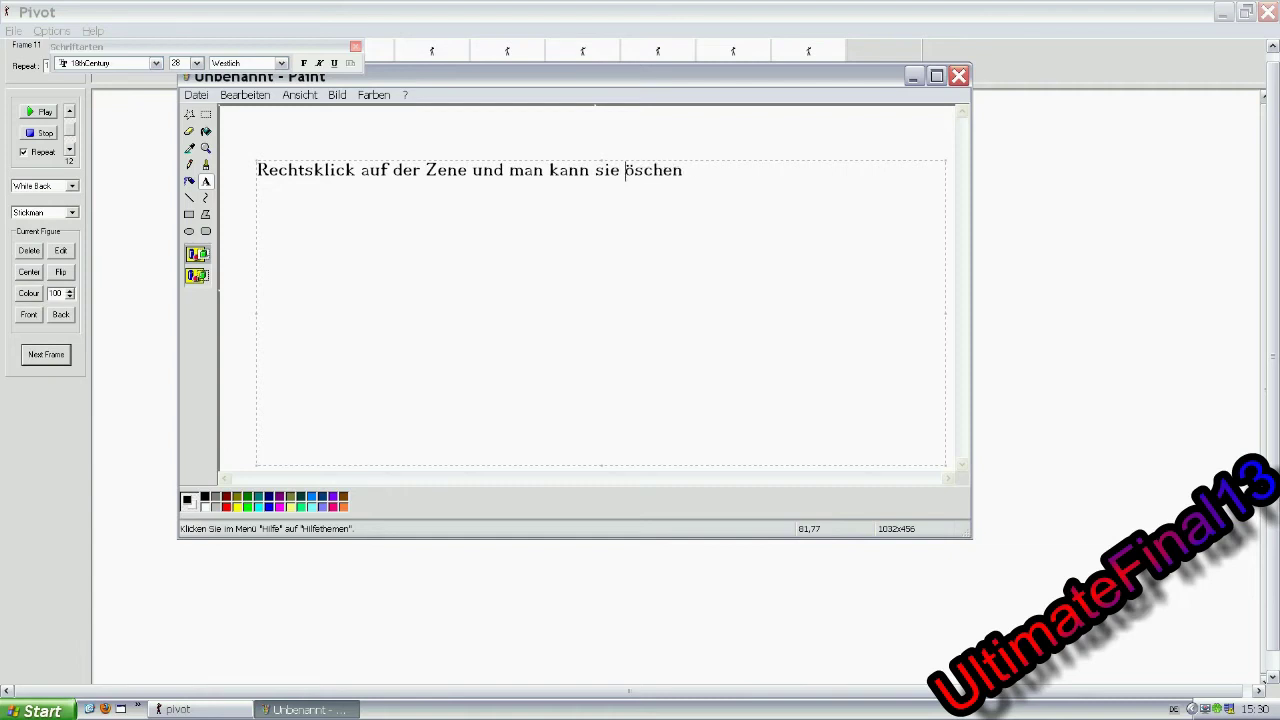
# In Pivot, delete the opening frames that precede the waving, and play the animation.
pyautogui.click(130, 70)
pyautogui.press('Delete')
pyautogui.click(132, 51)
pyautogui.press('Delete')
pyautogui.click(35, 112)
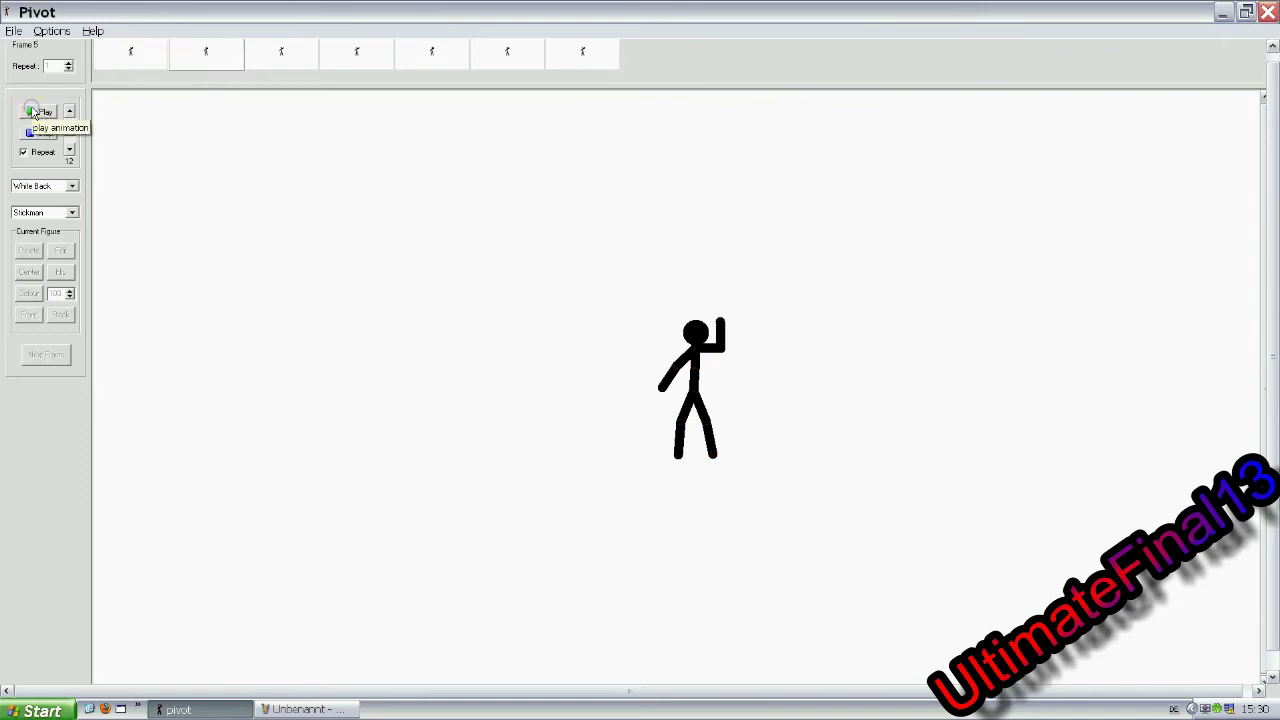
# Check the remaining frames one by one, delete the surplus frames at the end, and play the animation again.
pyautogui.click(134, 51)
pyautogui.click(206, 51)
pyautogui.click(281, 51)
pyautogui.click(356, 51)
pyautogui.click(432, 51)
pyautogui.rightClick(508, 51)
pyautogui.click(522, 77)
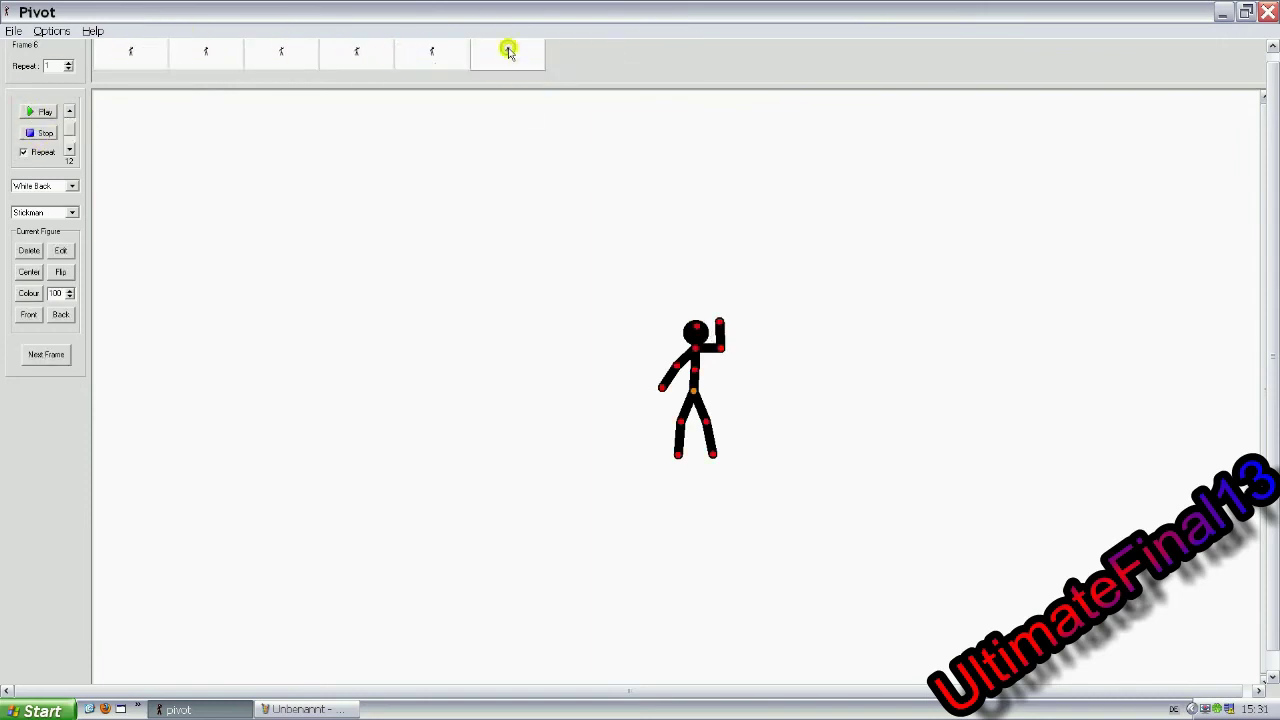
pyautogui.click(42, 111)
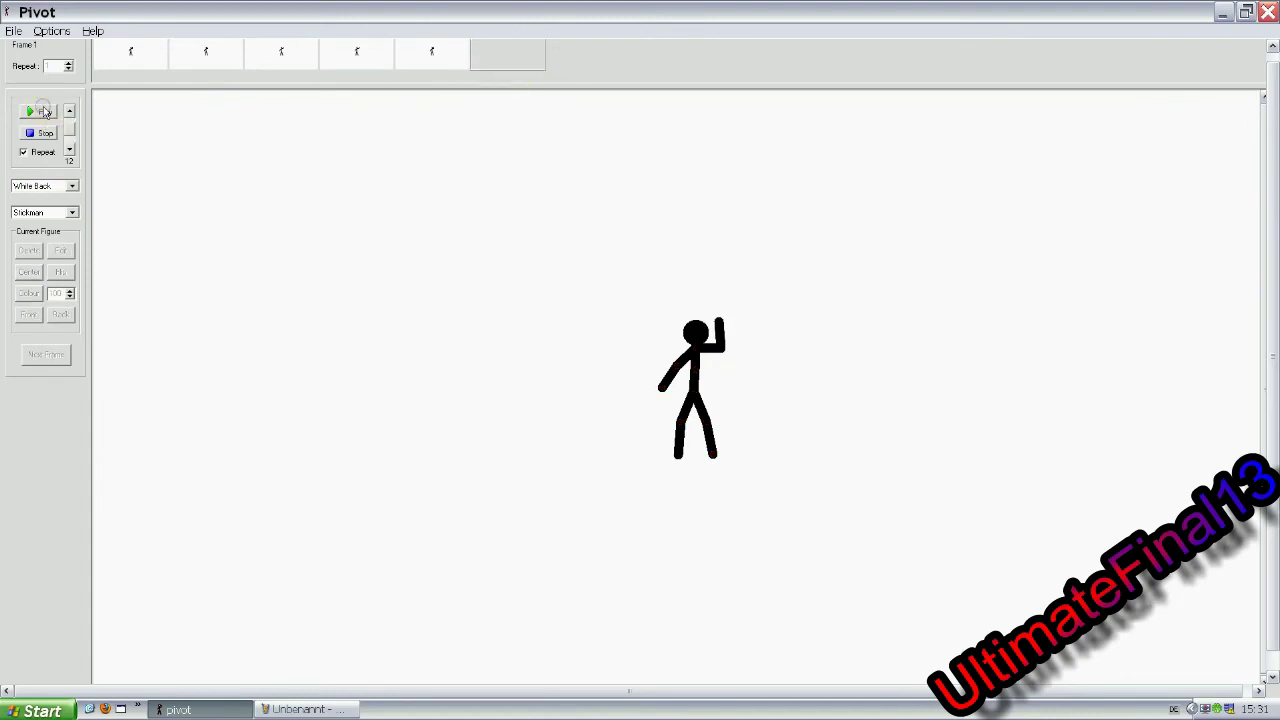
# Move the Paint window below the waving stickman and replace its note with "ein winkendes Strichmännchen.".
pyautogui.click(305, 709)
pyautogui.moveTo(478, 76); pyautogui.dragTo(504, 473)
pyautogui.moveTo(722, 575); pyautogui.dragTo(161, 569)
pyautogui.write('ein')
pyautogui.write('inkend')
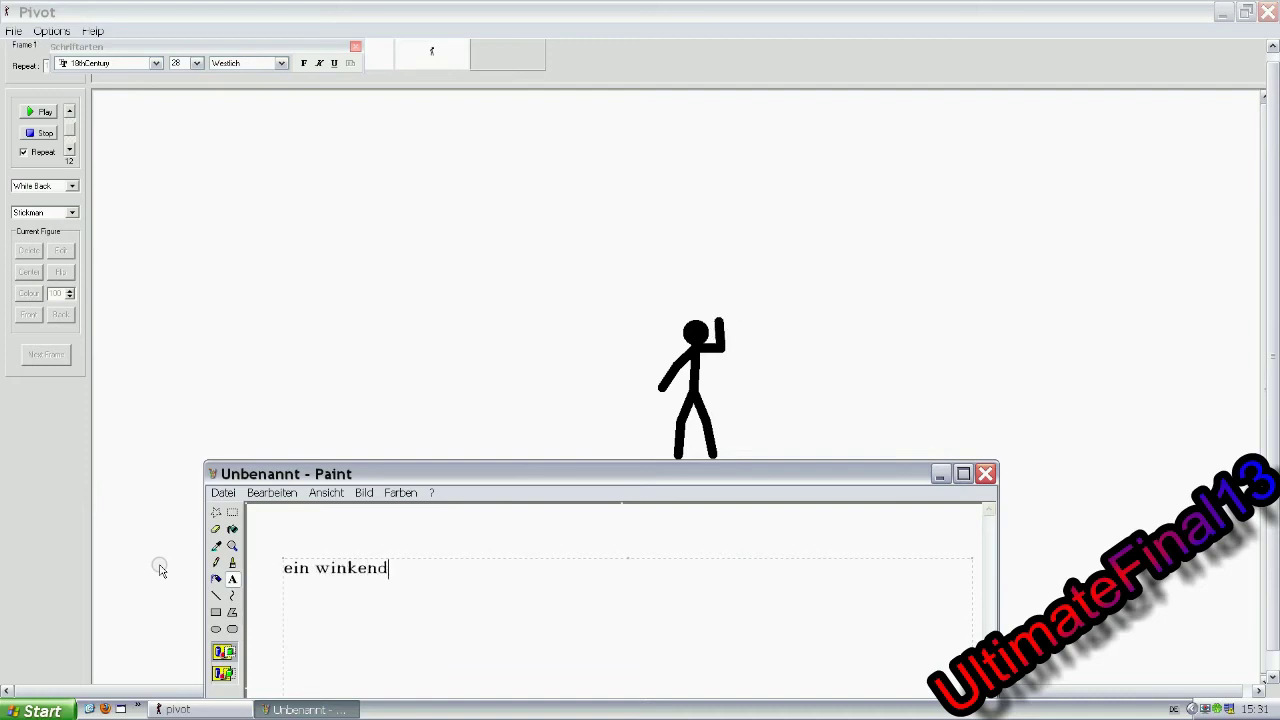
pyautogui.write('es Strichmännchen.')
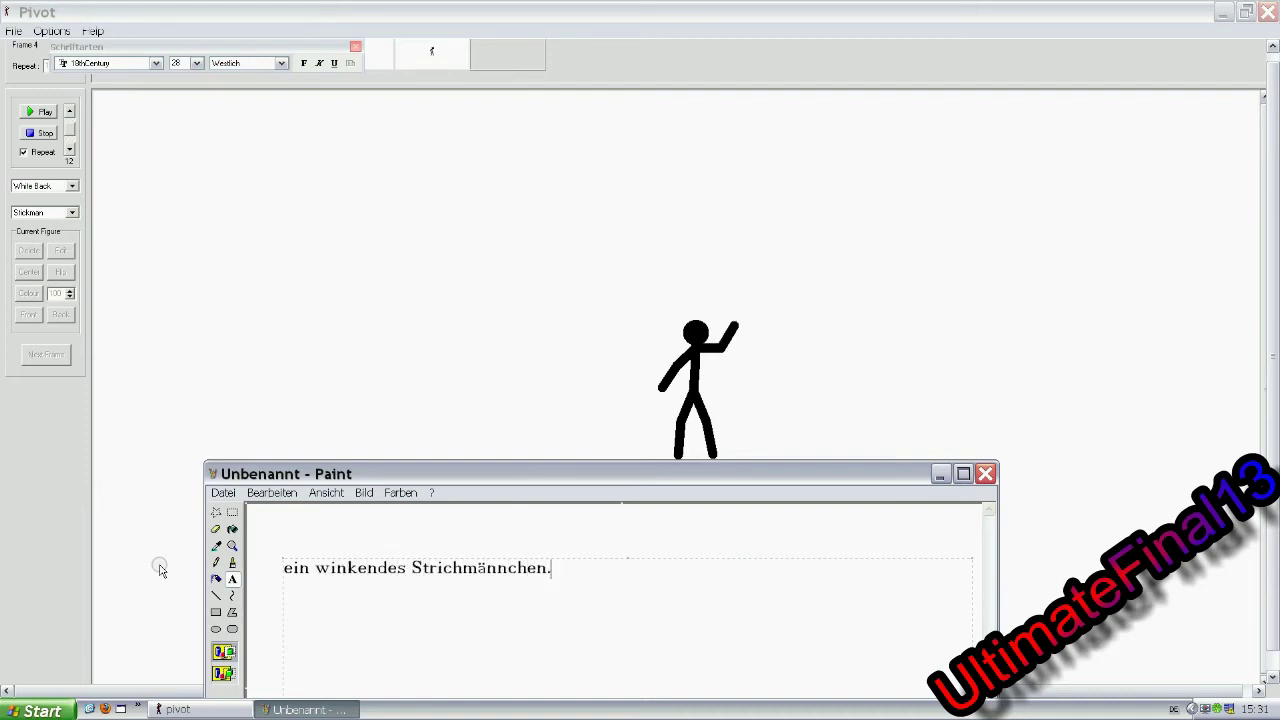
# Erase the note and start a new one with "Wenn die Animation nur ein mal".
pyautogui.press('BackSpace')
pyautogui.press('BackSpace')
pyautogui.press('BackSpace')
pyautogui.press('BackSpace')
pyautogui.press('BackSpace')
pyautogui.press('BackSpace')
pyautogui.press('BackSpace')
pyautogui.press('BackSpace')
pyautogui.press('BackSpace')
pyautogui.press('BackSpace')
pyautogui.press('BackSpace')
pyautogui.press('BackSpace')
pyautogui.press('BackSpace')
pyautogui.press('BackSpace')
pyautogui.press('BackSpace')
pyautogui.press('BackSpace')
pyautogui.press('BackSpace')
pyautogui.press('BackSpace')
pyautogui.press('BackSpace')
pyautogui.press('BackSpace')
pyautogui.write('Wenn die Anima')
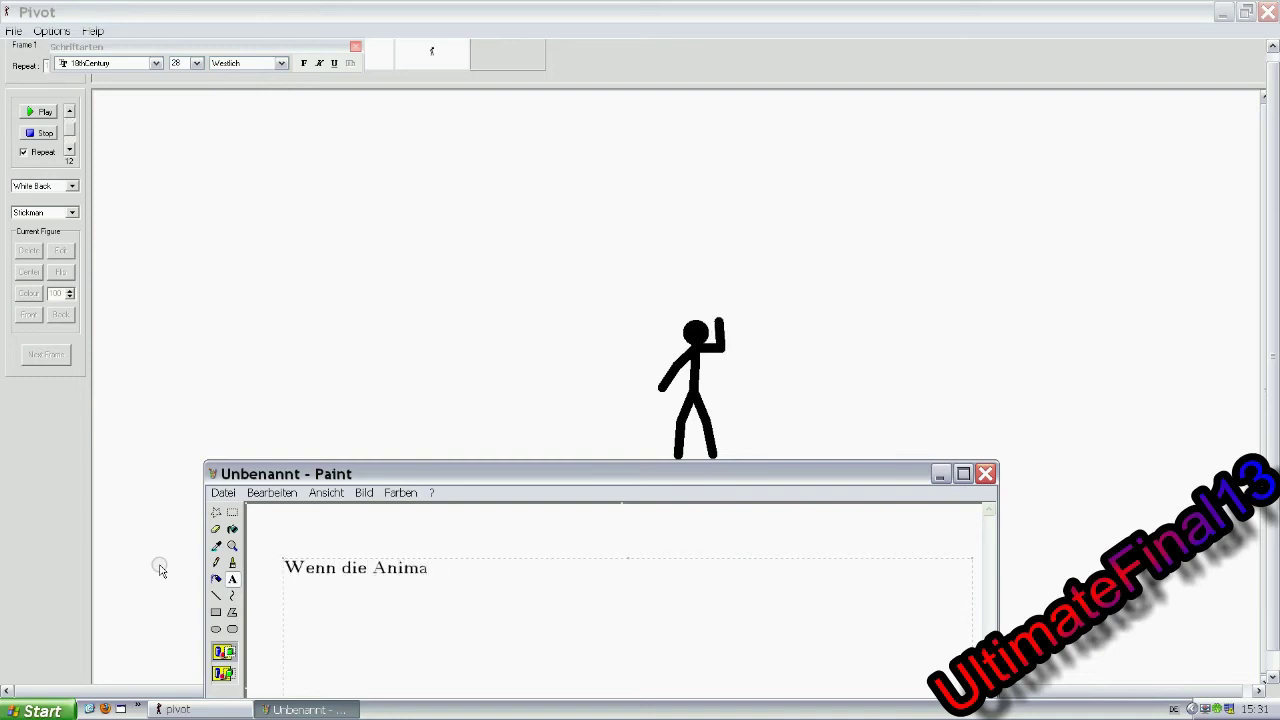
pyautogui.write('tion nur ein mal')
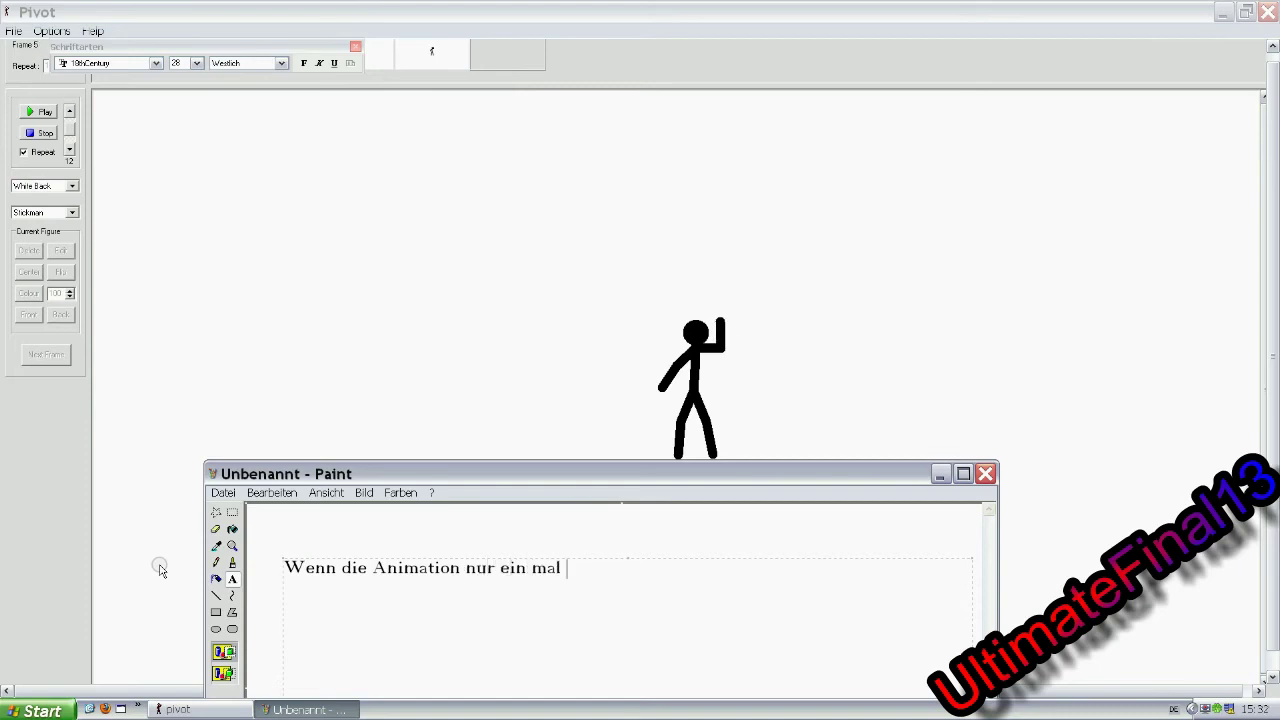
# Insert "sich" before "nur" in the note and continue the sentence with "abspielen soll".
pyautogui.press('Left')
pyautogui.press('Left')
pyautogui.press('Left')
pyautogui.press('Left')
pyautogui.press('Left')
pyautogui.press('Left')
pyautogui.write('sich ')
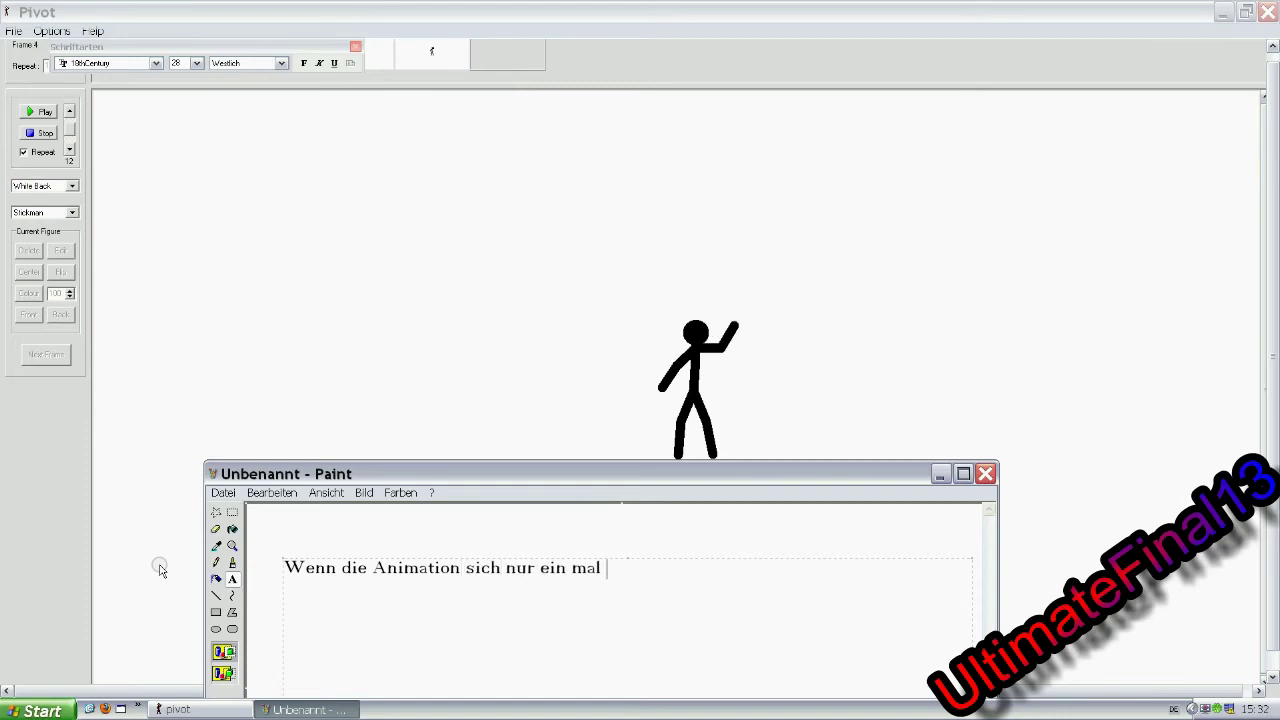
pyautogui.write('abspielen soll')
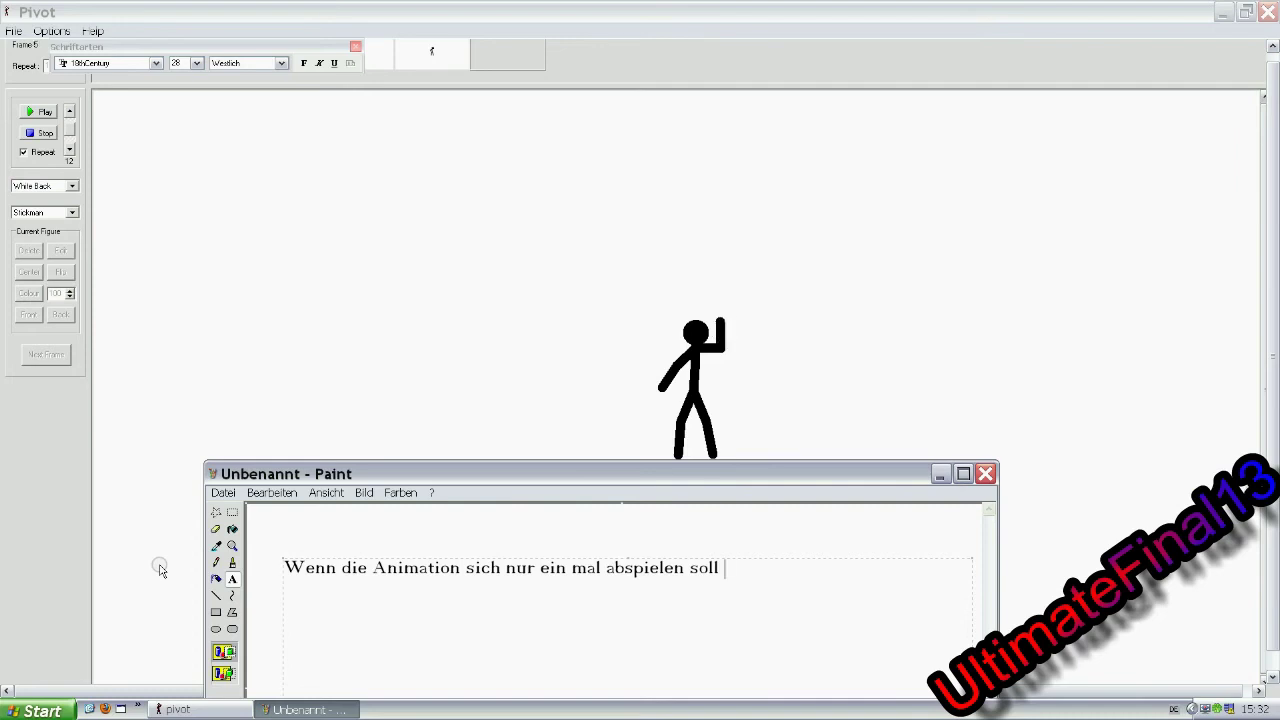
# Complete the sentence with "klickt man das Häckchen bei Repeat weg".
pyautogui.write(' klich')
pyautogui.write(' man ')
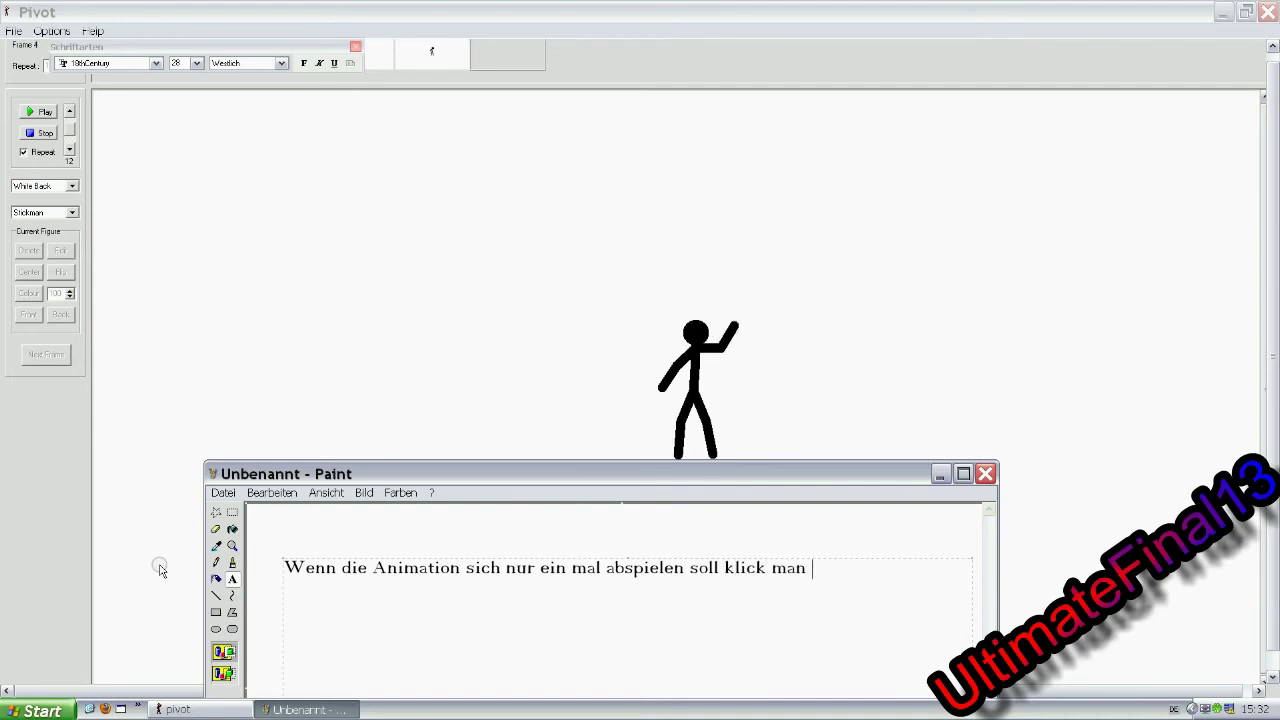
pyautogui.write('t')
pyautogui.press('End')
pyautogui.write('das Häckchen ')
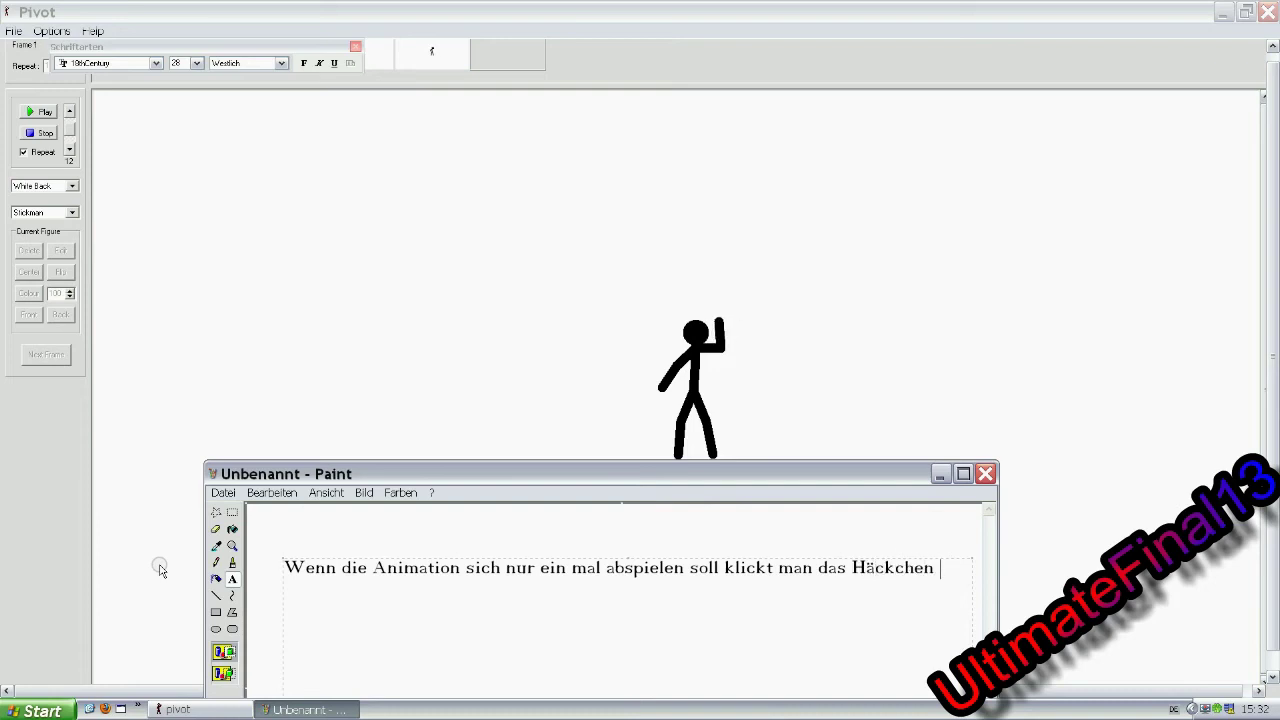
pyautogui.write('bei Repeat weg')
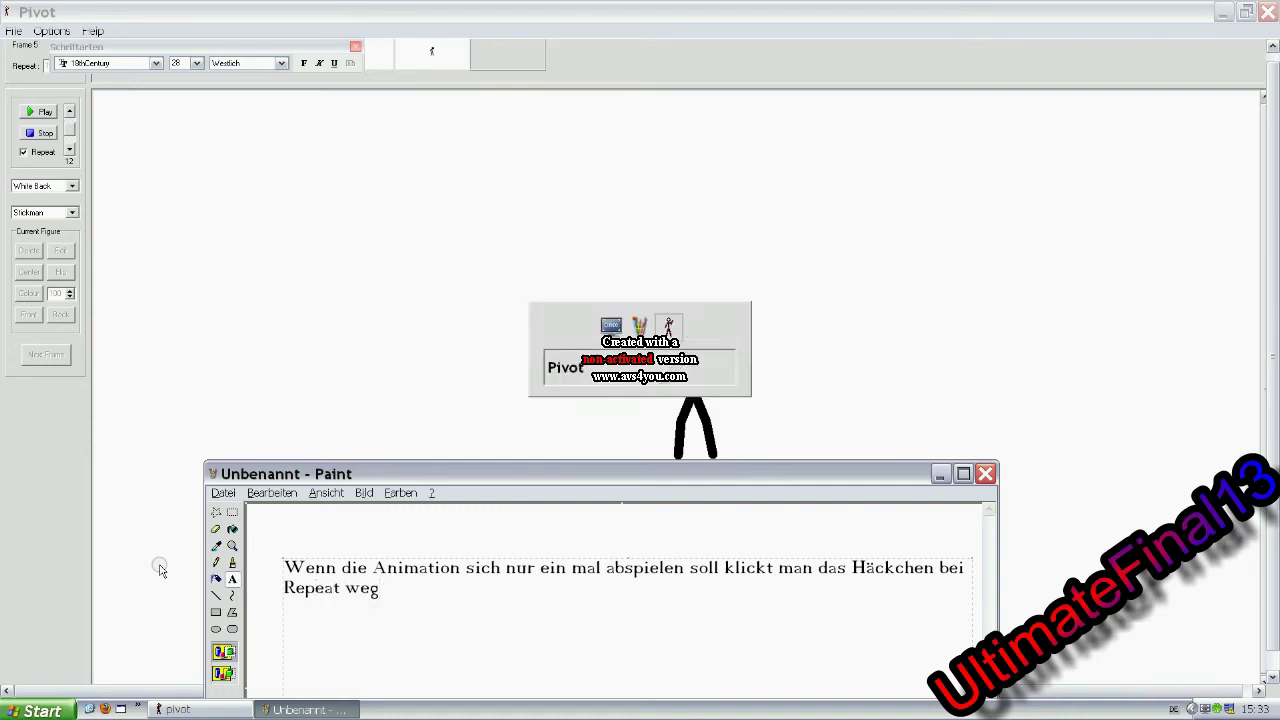
# In Pivot, turn off Repeat and stop the running animation.
pyautogui.click(160, 570)
pyautogui.click(23, 152)
pyautogui.click(40, 132)
# Replace the Paint note with "Wenn alles zu schnell ist kann man die Geschwindikkeit verändern".
pyautogui.hotkey('alt', 'Tab')
pyautogui.hotkey('ctrl', 'a')
pyautogui.write('Wenn alles zu schnell ist')
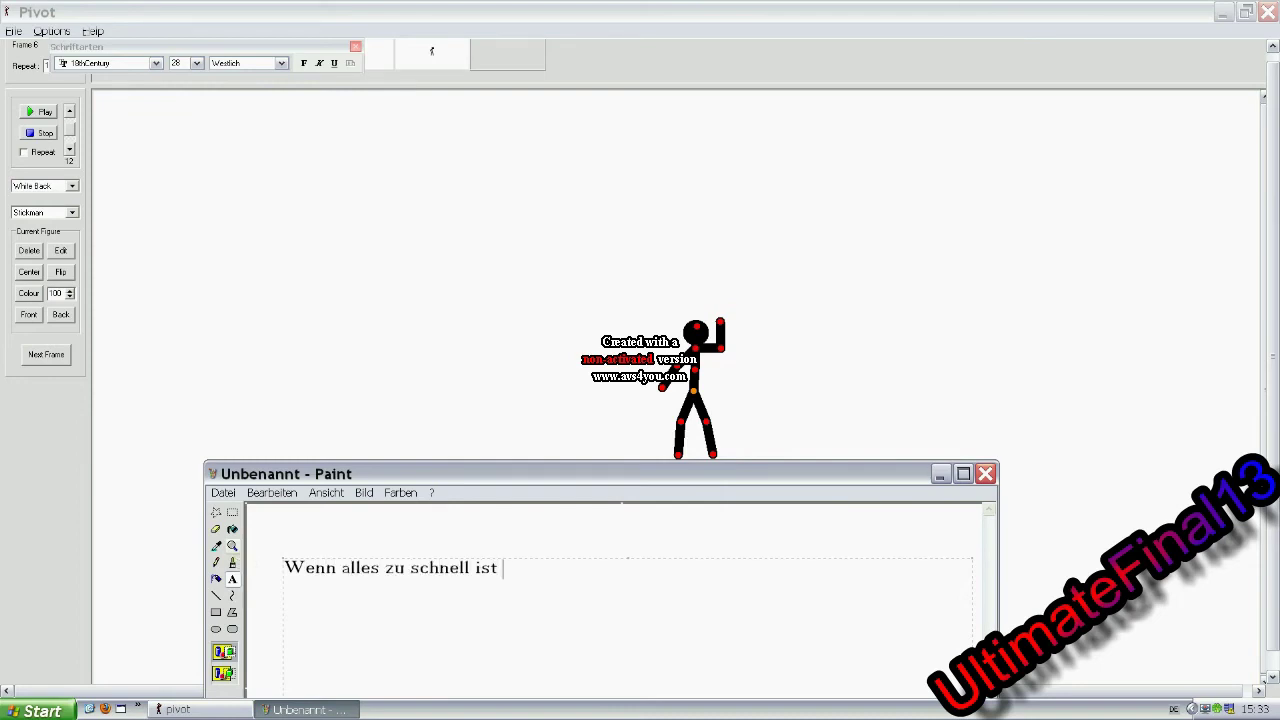
pyautogui.write(' kann man die Geschwindikkeit verändern')
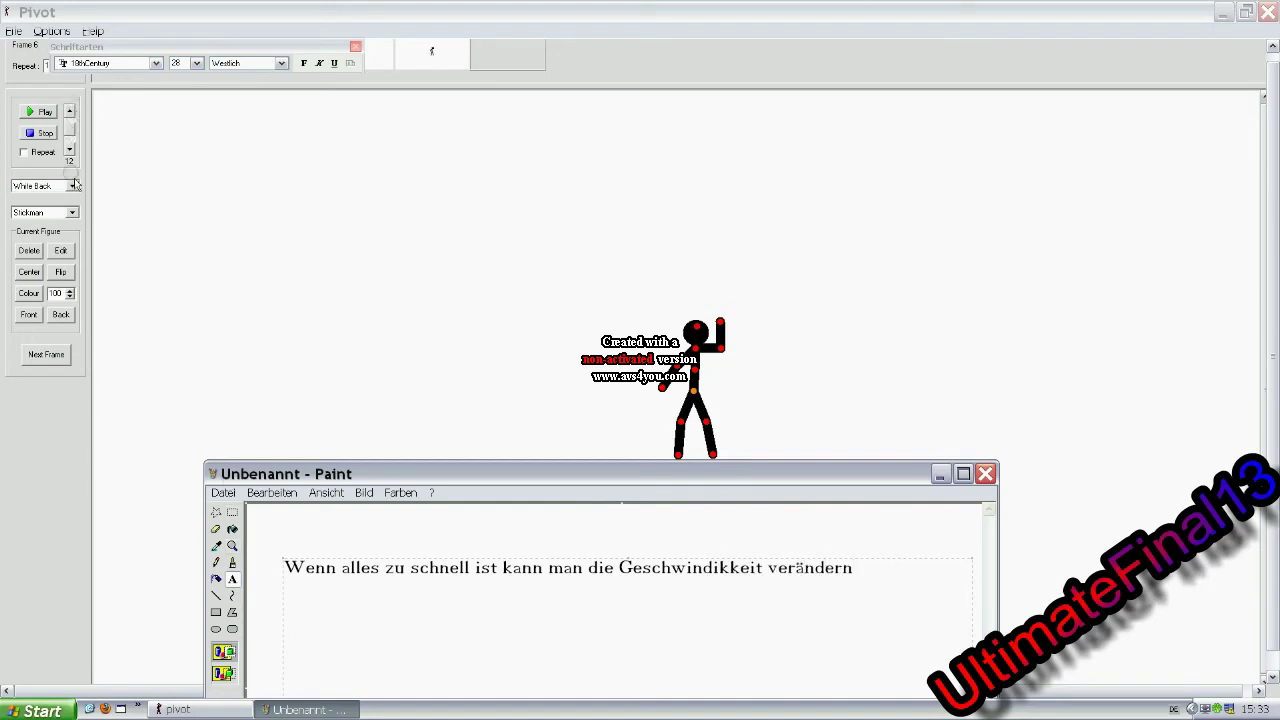
# Try adjusting the playback speed in Pivot and play the animation.
pyautogui.click(392, 450)
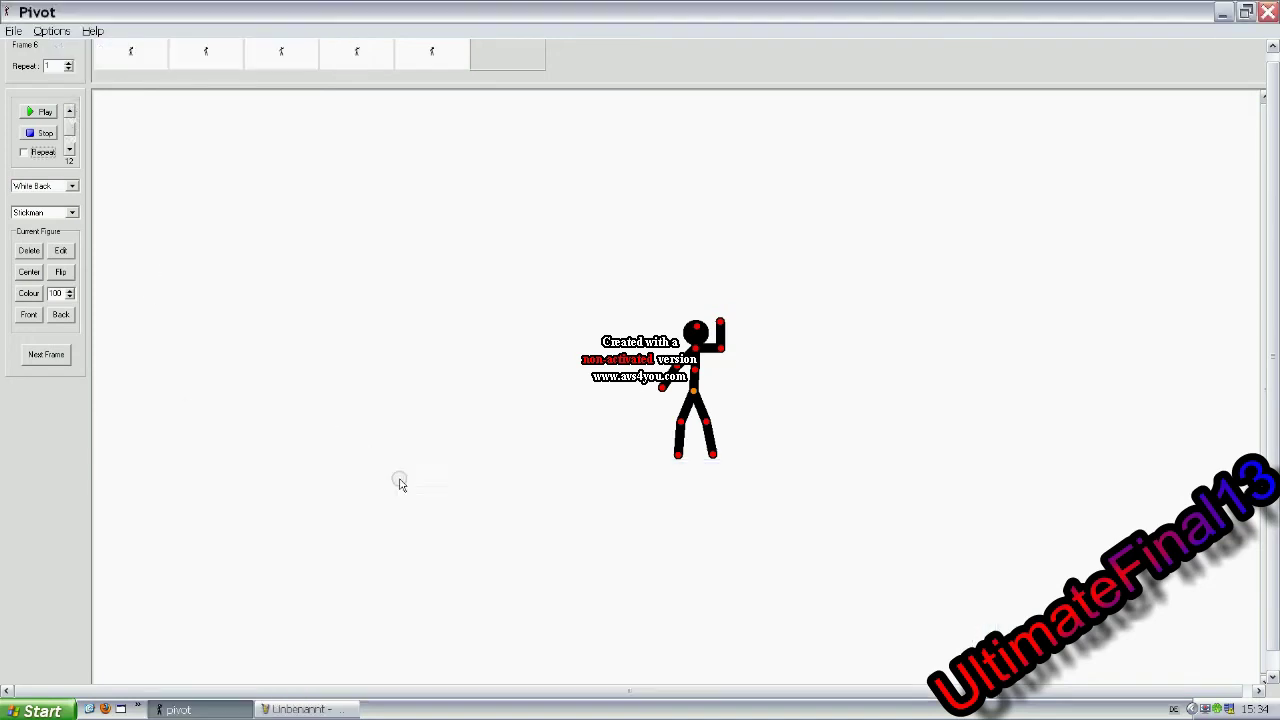
pyautogui.moveTo(75, 137); pyautogui.dragTo(70, 131)
pyautogui.click(38, 110)
# Replace the Paint note with "Die standartgeschwindikkeit ist 12".
pyautogui.hotkey('alt', 'Tab')
pyautogui.hotkey('ctrl', 'a')
pyautogui.write('D')
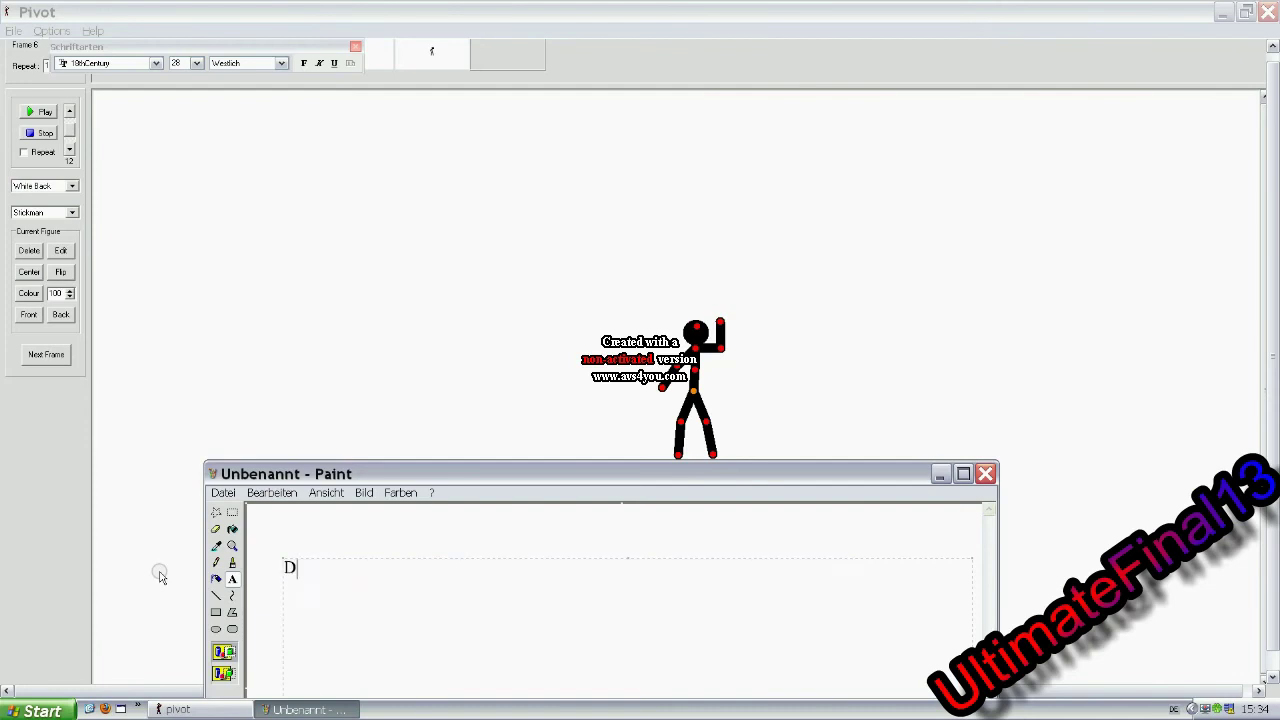
pyautogui.write('ie standartgeschwind')
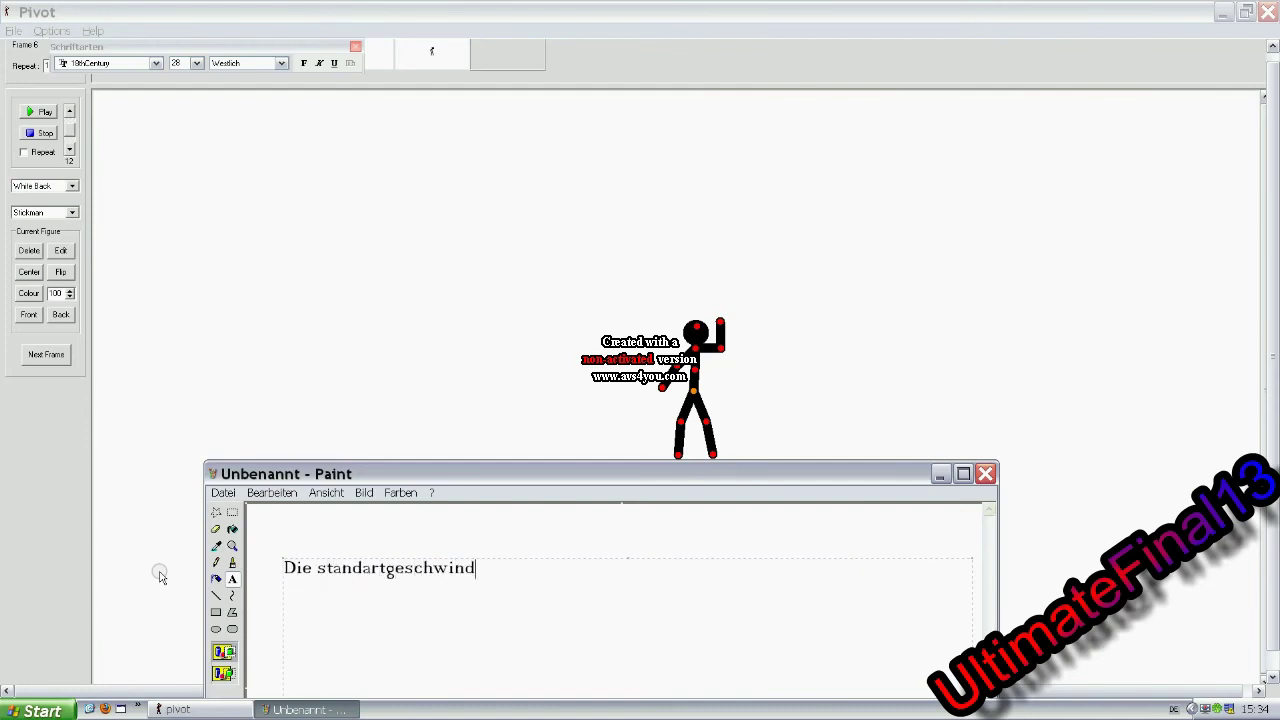
pyautogui.write('ikkeit ist 12')
# Select the note's entire text, and in Pivot add a second Stickman figure to the current frame.
pyautogui.moveTo(600, 571); pyautogui.dragTo(97, 510)
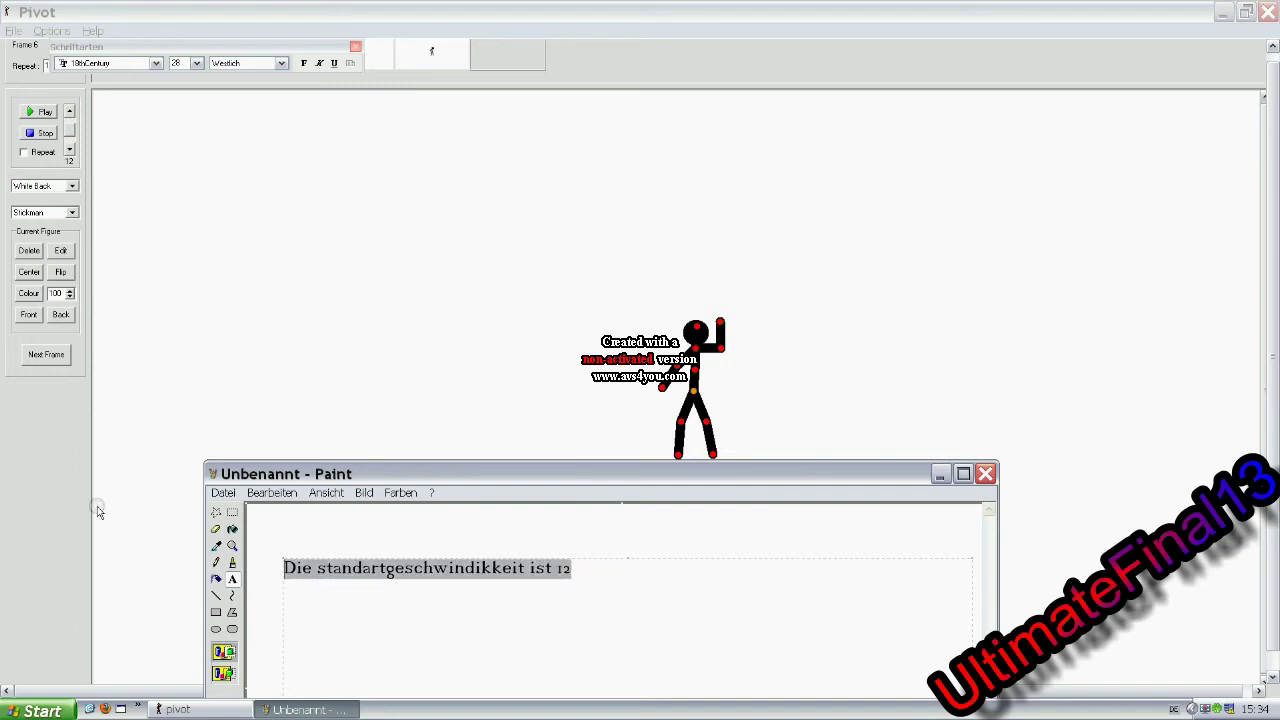
pyautogui.click(99, 511)
pyautogui.click(73, 213)
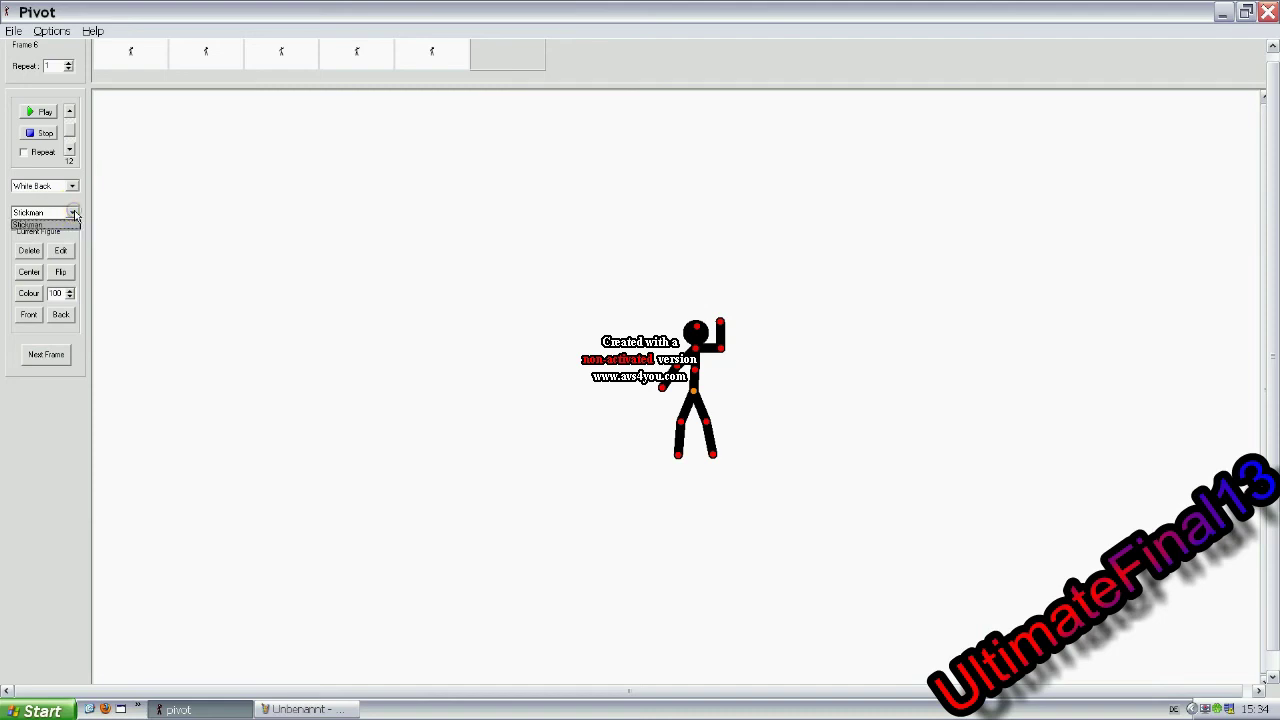
# Replace the Paint note with "Wenn man auf diesen Pfeil klickt kann man Figurn auswählen", and in Pivot move the second stickman beside the first.
pyautogui.hotkey('alt', 'Tab')
pyautogui.write('Wenn ')
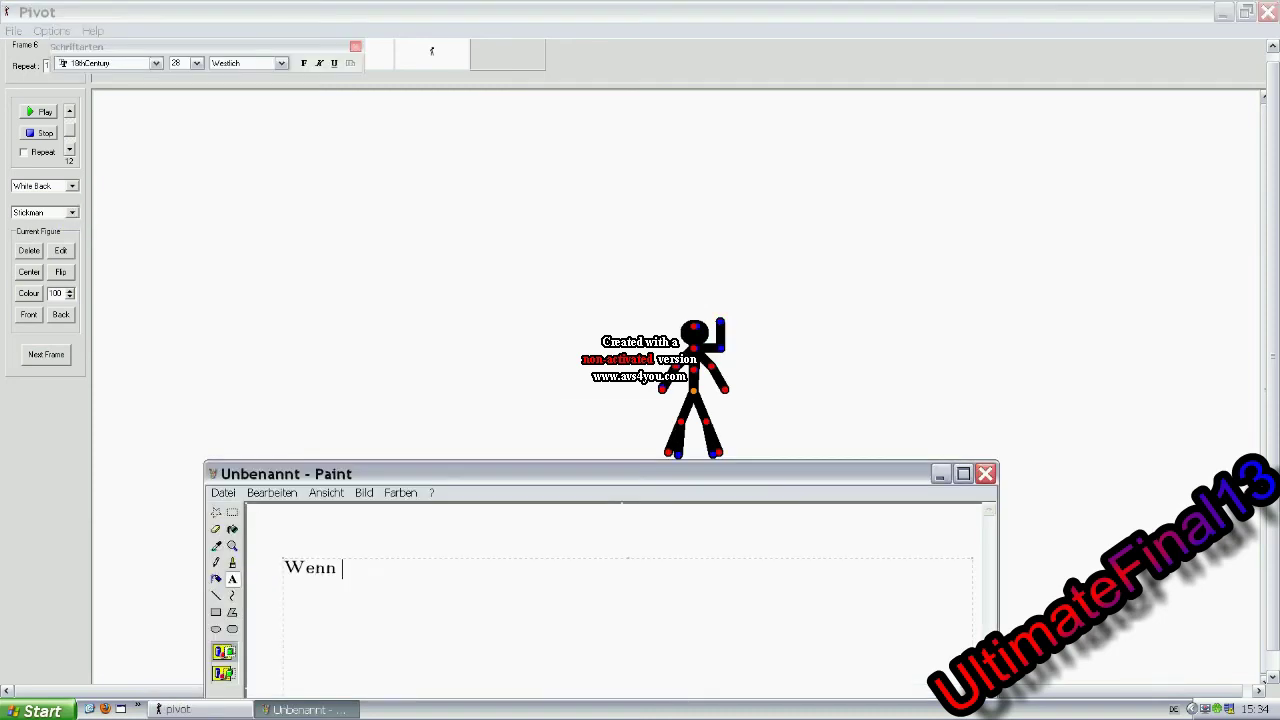
pyautogui.write('man auf dies')
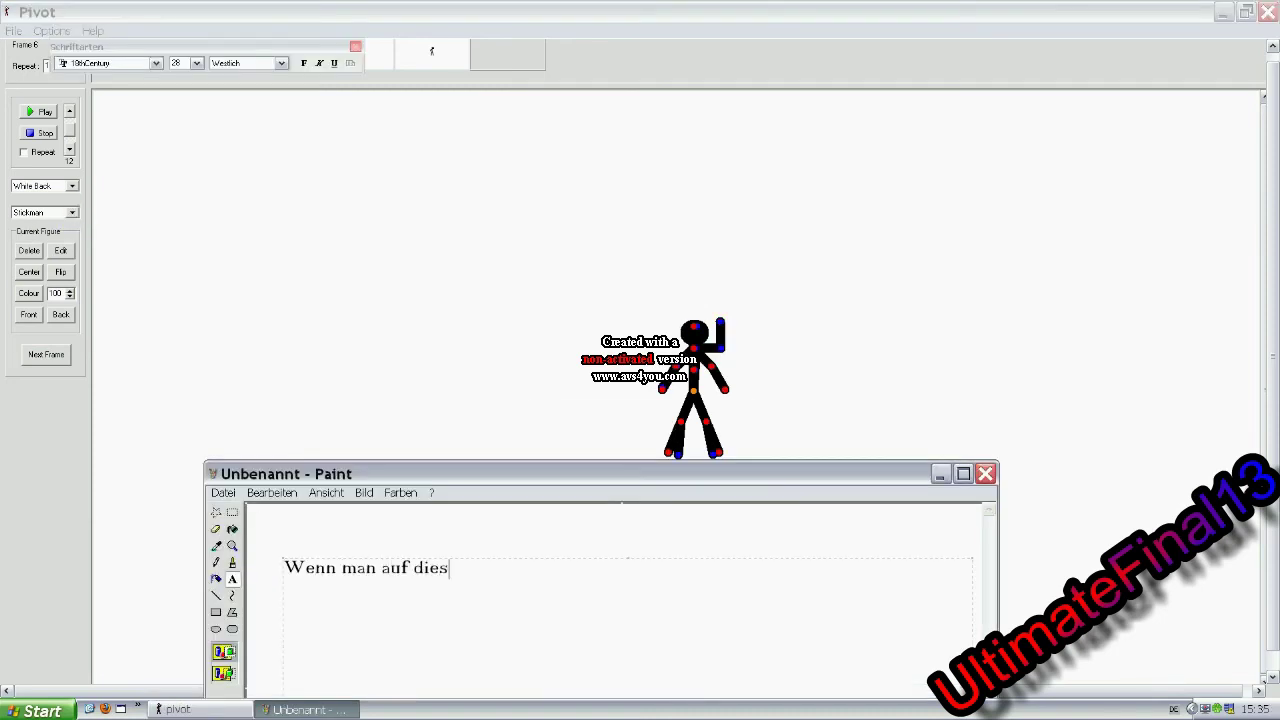
pyautogui.write('en Pfeil klickt kann man')
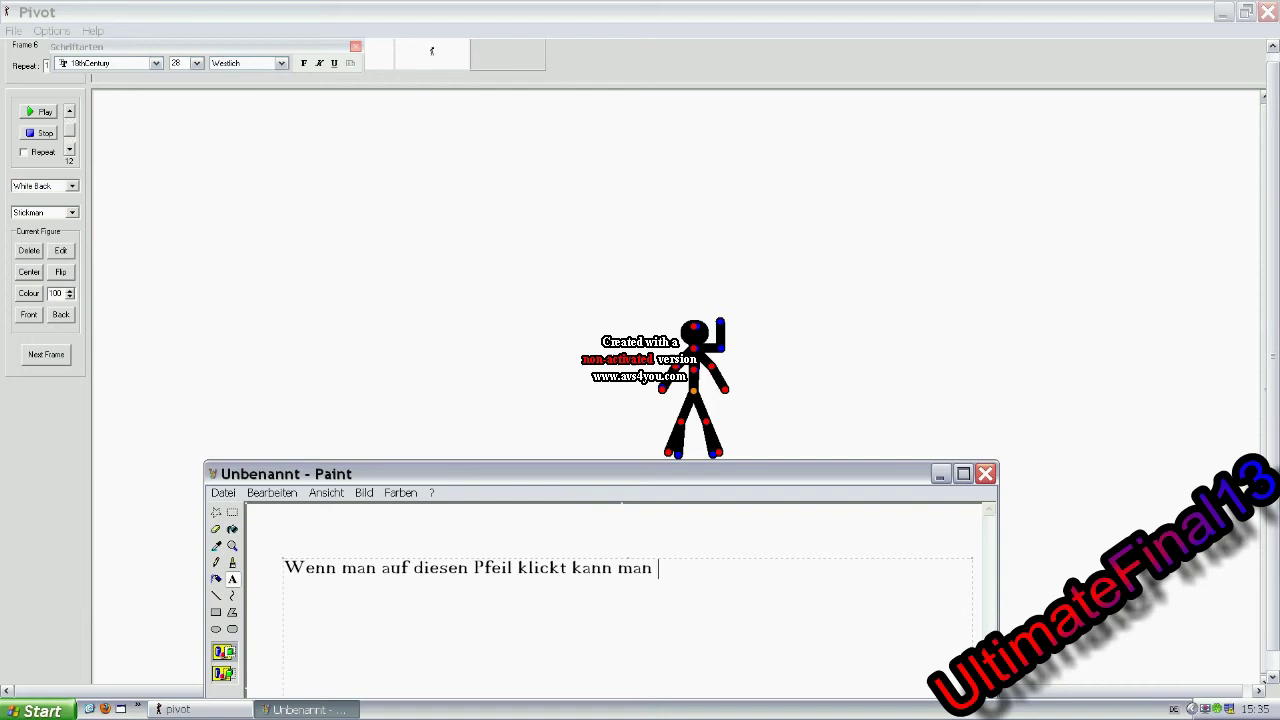
pyautogui.write(' Figurn auswählen')
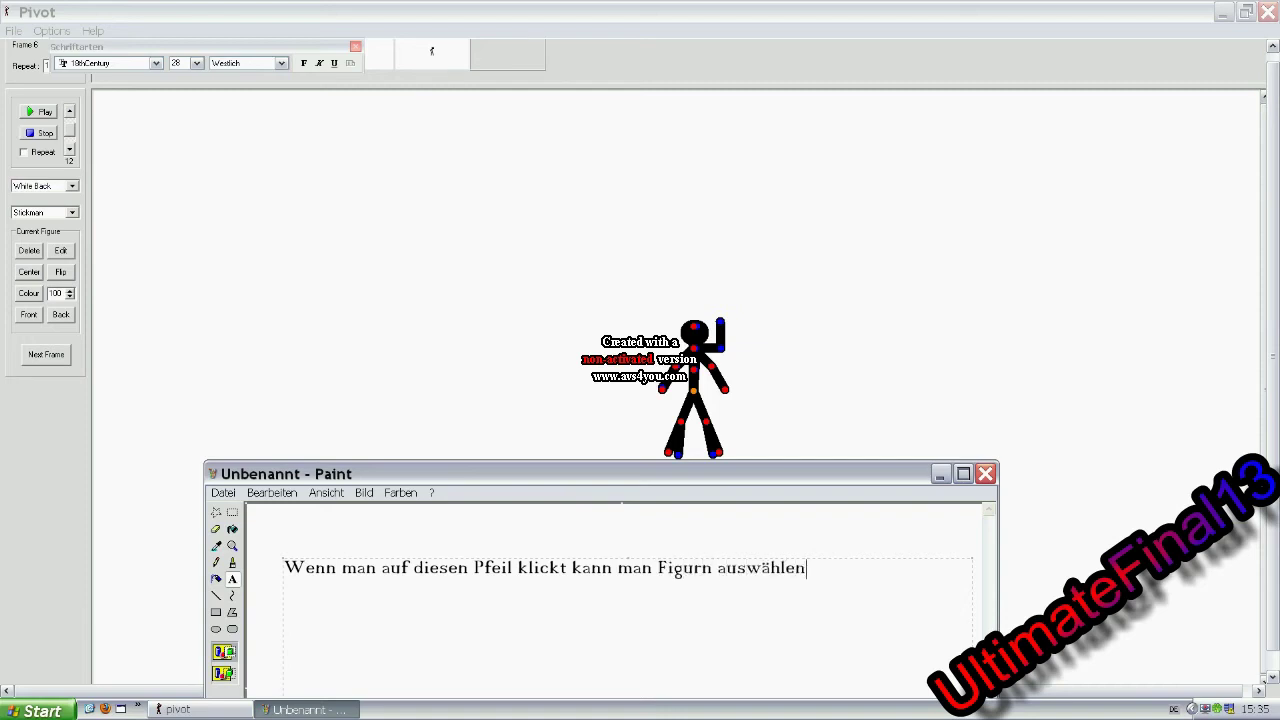
pyautogui.click(939, 473)
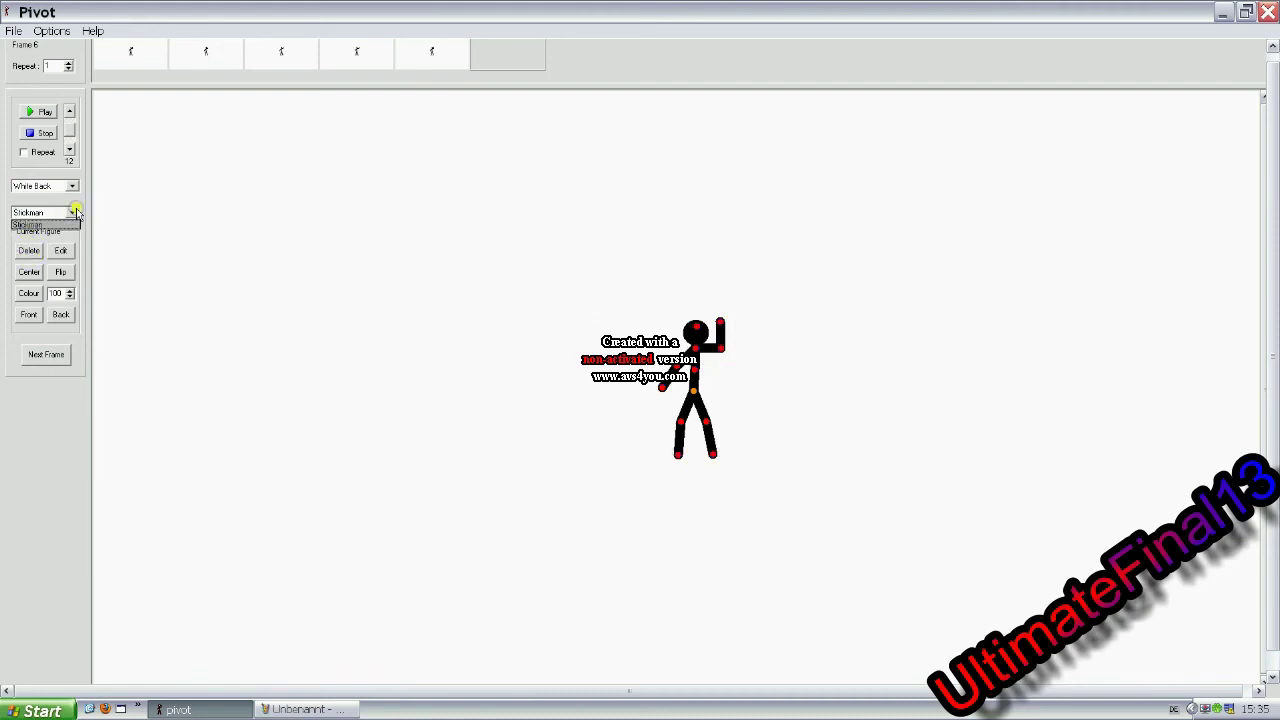
pyautogui.moveTo(693, 394); pyautogui.dragTo(523, 386)
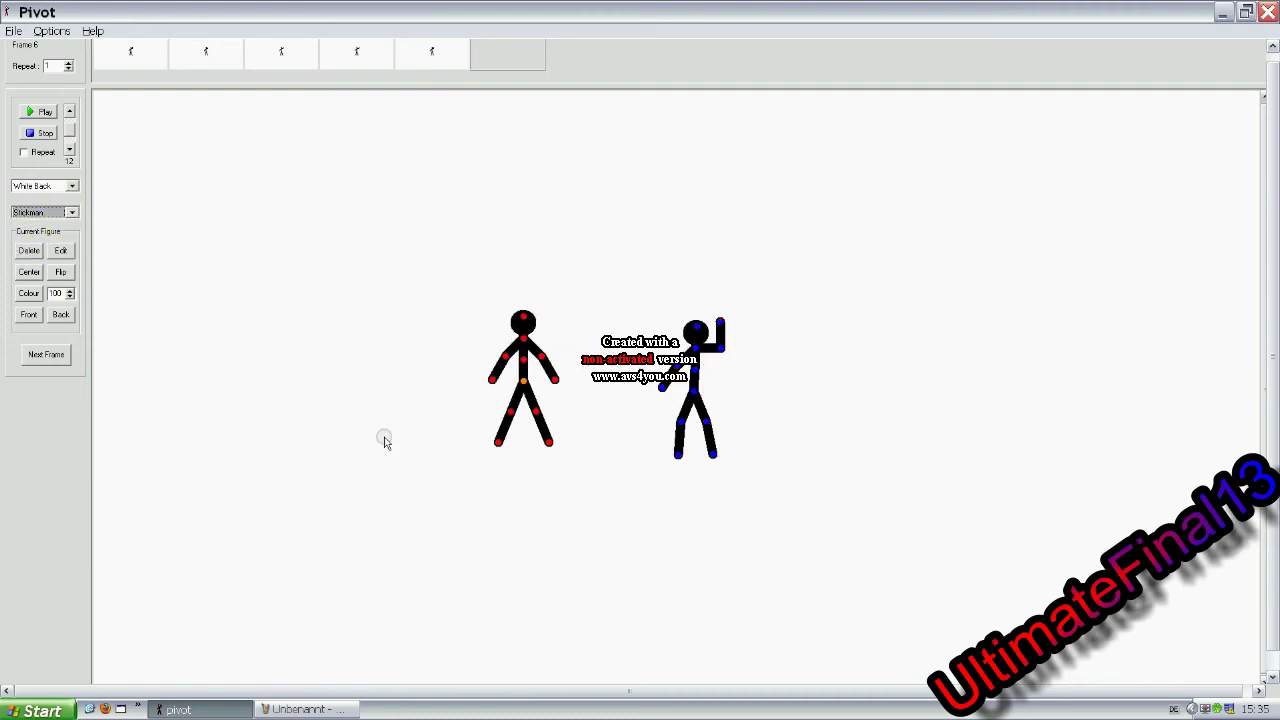
# Replace the Paint note with "Mann kann die Farbe der ausgewählte Figur ändern indem man Color drückt".
pyautogui.click(300, 709)
pyautogui.tripleClick(820, 583)
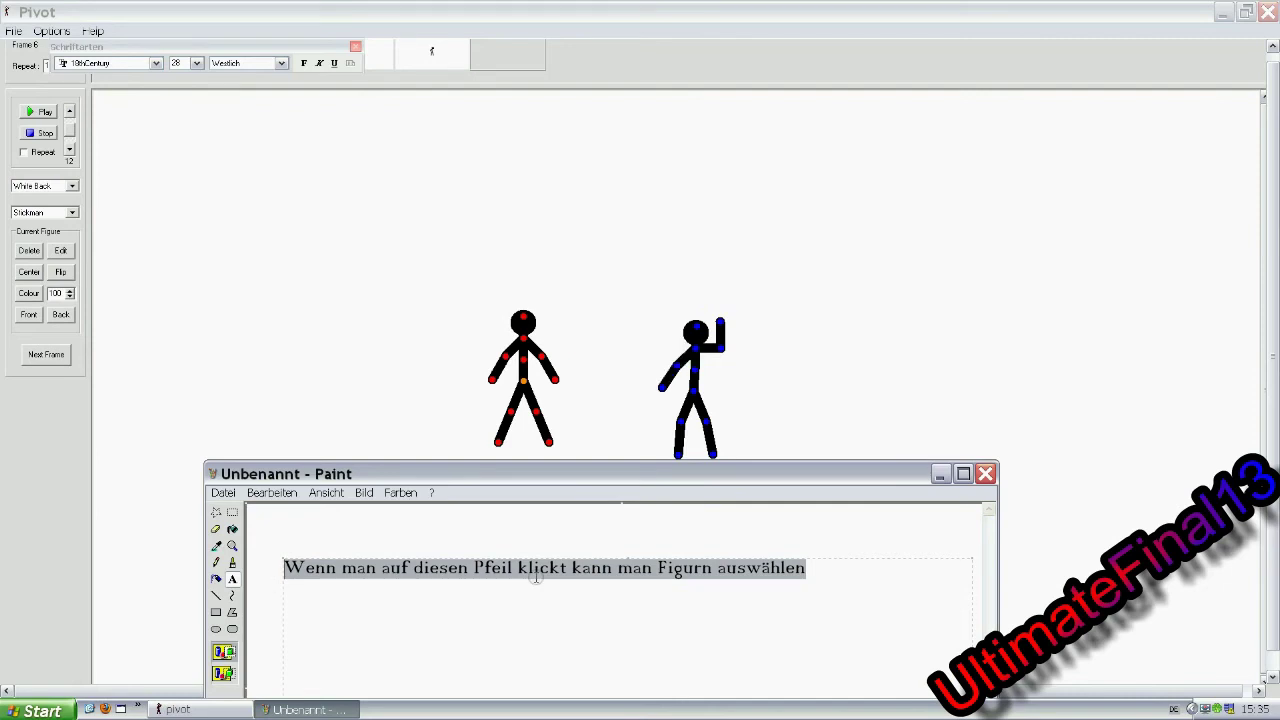
pyautogui.write('Mann kann die ausgewählte')
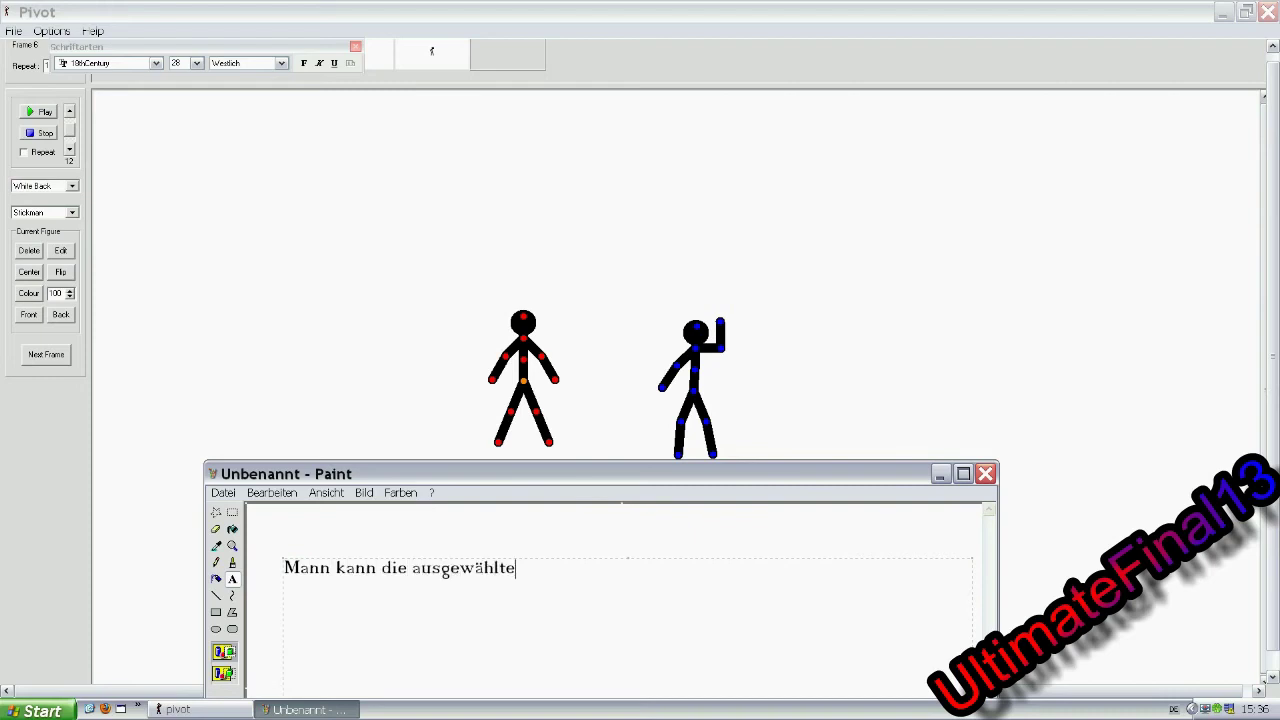
pyautogui.write(' Figur Farbe d')
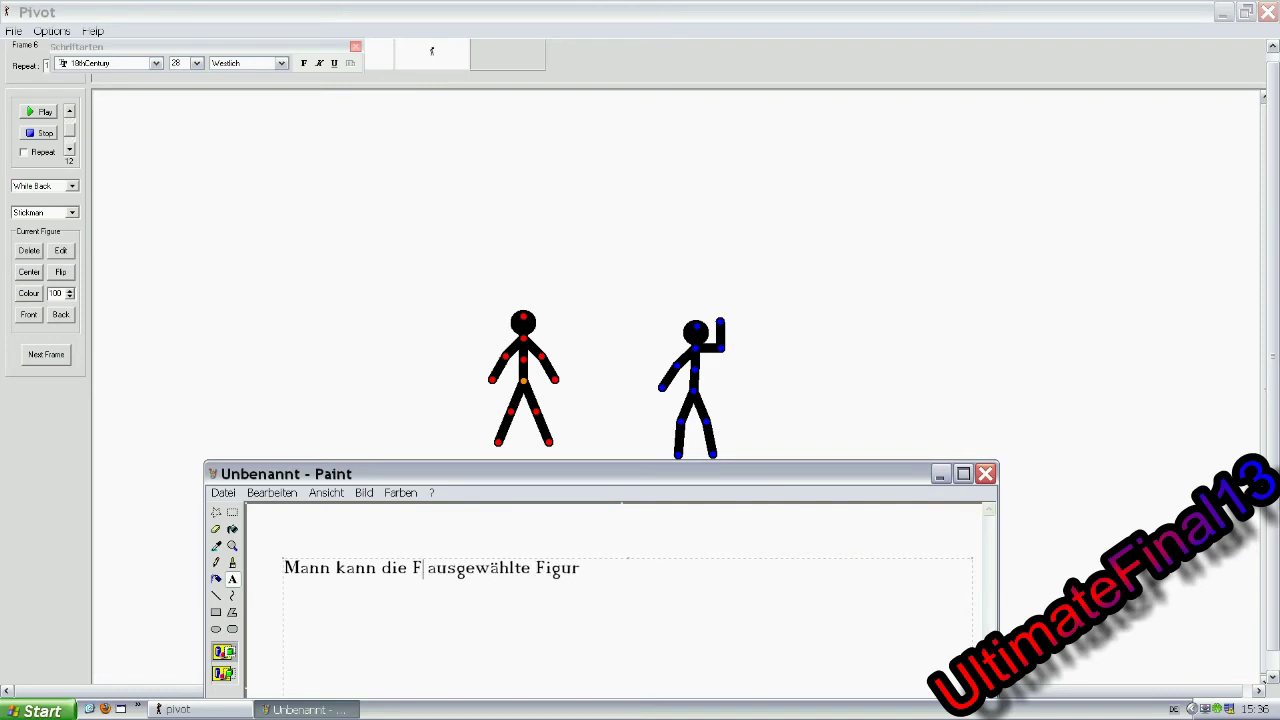
pyautogui.write('er')
pyautogui.click(597, 568)
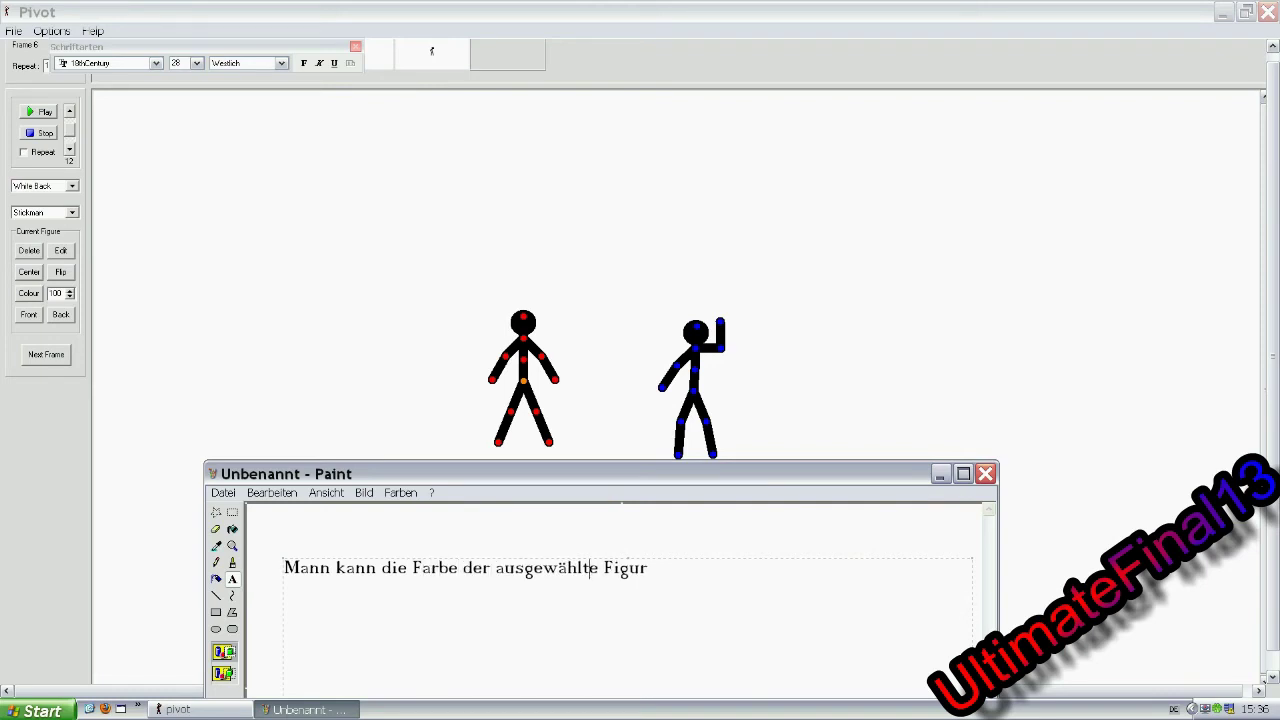
pyautogui.write('ändern indem ma')
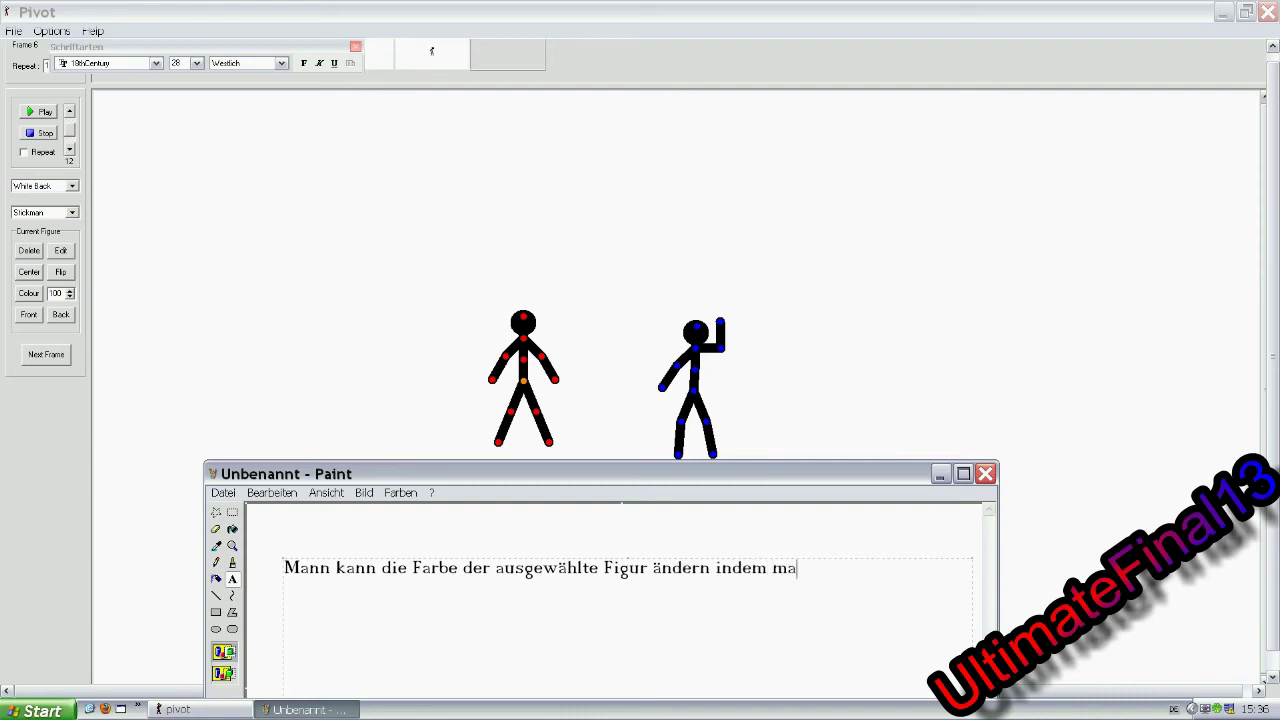
pyautogui.write('n Color drückt')
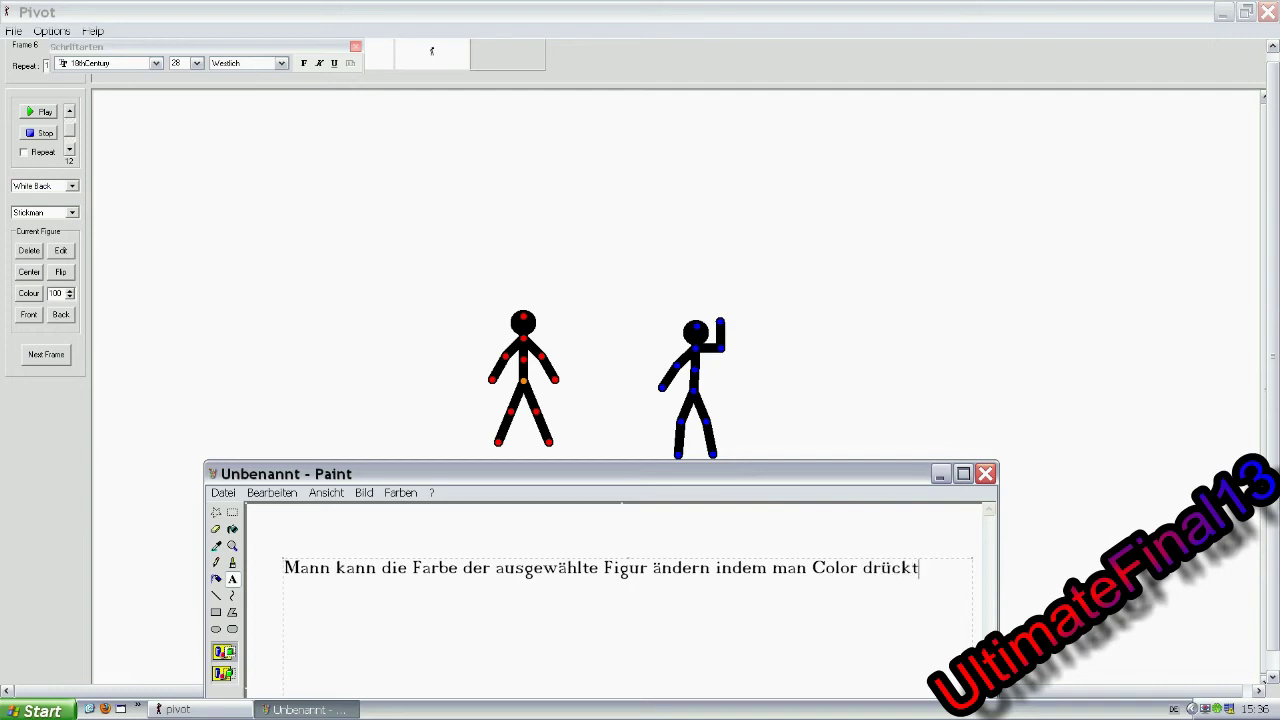
# In Pivot, recolour the second stickman with a custom mustard yellow, move it up and raise one of its arms.
pyautogui.click(191, 289)
pyautogui.click(28, 293)
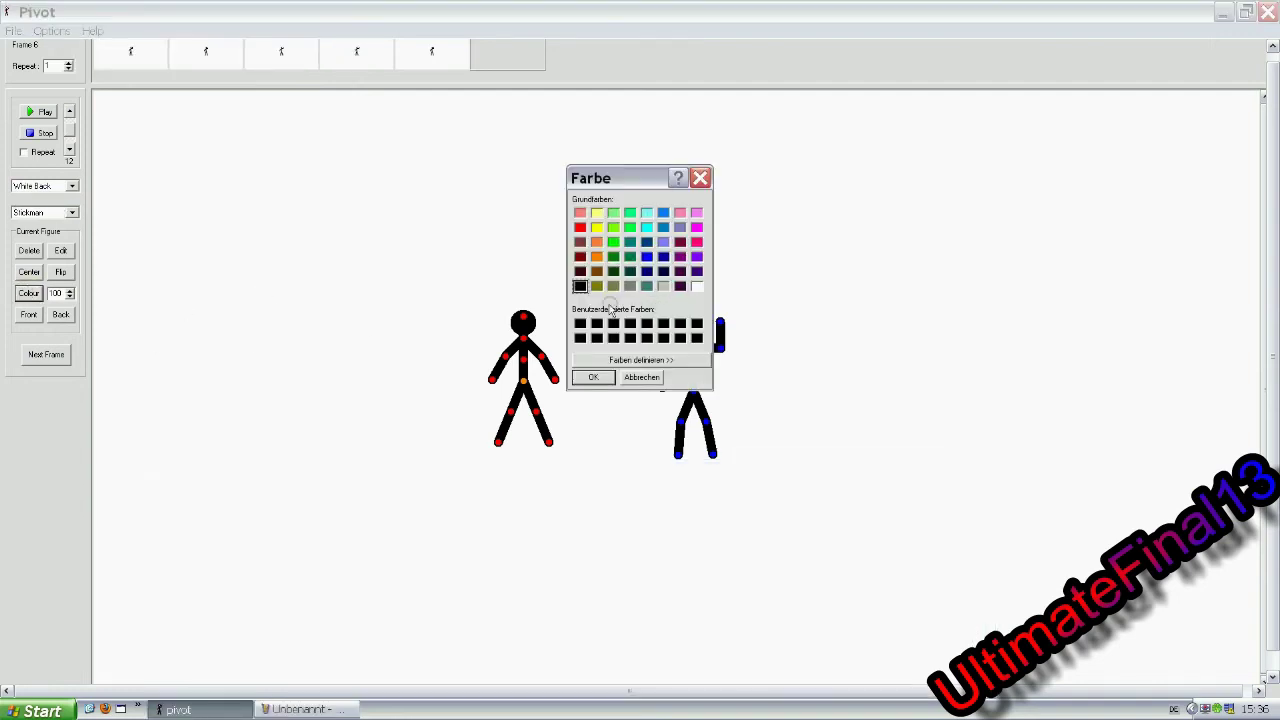
pyautogui.click(601, 359)
pyautogui.click(794, 314)
pyautogui.click(758, 245)
pyautogui.click(758, 377)
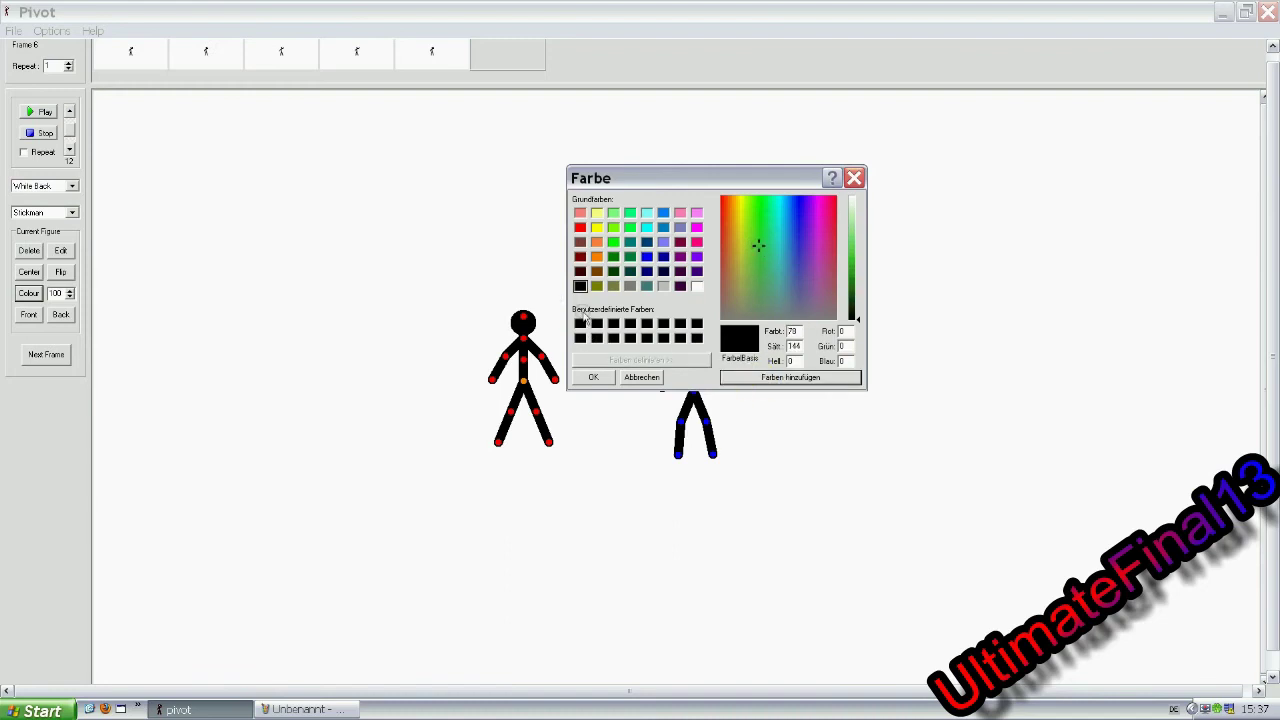
pyautogui.click(580, 323)
pyautogui.click(739, 239)
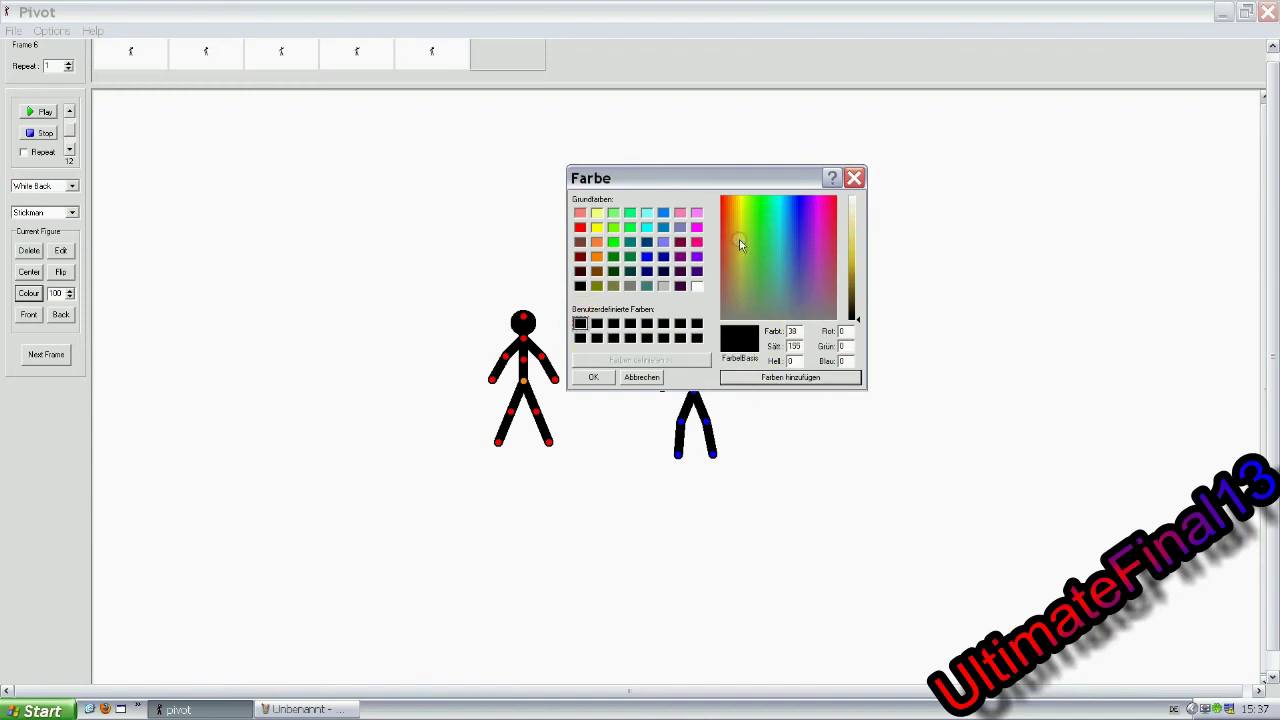
pyautogui.click(750, 378)
pyautogui.click(856, 260)
pyautogui.click(788, 378)
pyautogui.click(593, 376)
pyautogui.moveTo(555, 381); pyautogui.dragTo(566, 280)
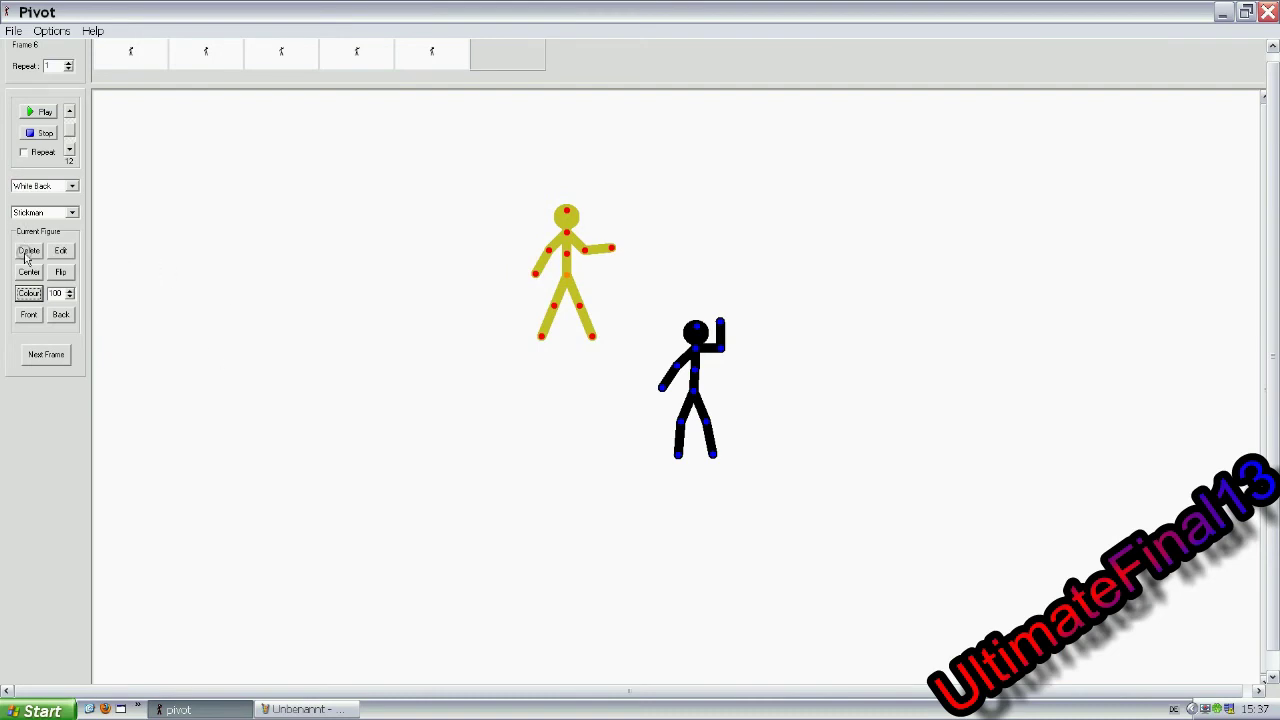
# Replace the Paint note with "Delet Entfernt die Figur".
pyautogui.hotkey('alt', 'Tab')
pyautogui.hotkey('ctrl', 'a')
pyautogui.write('Delet Entfernt die Figut')
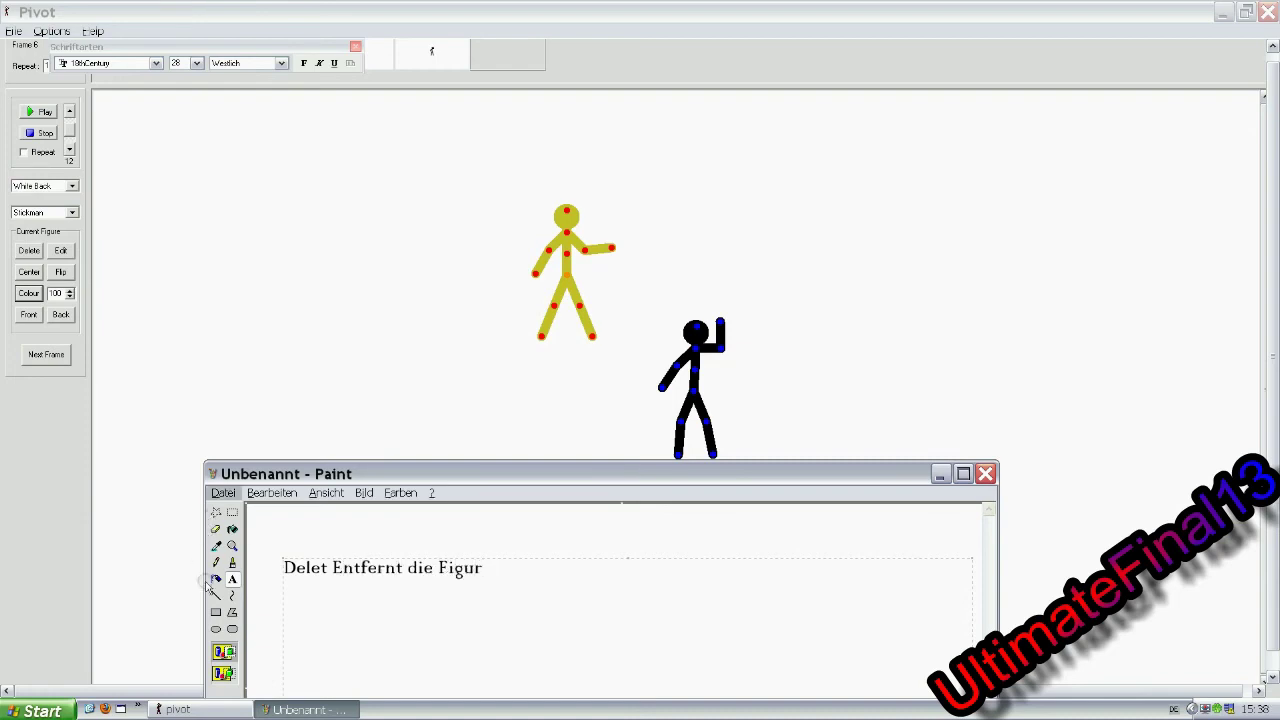
# In Pivot, delete the yellow figure and add a new Stickman beside the posed black one.
pyautogui.click(198, 575)
pyautogui.click(29, 251)
pyautogui.click(72, 213)
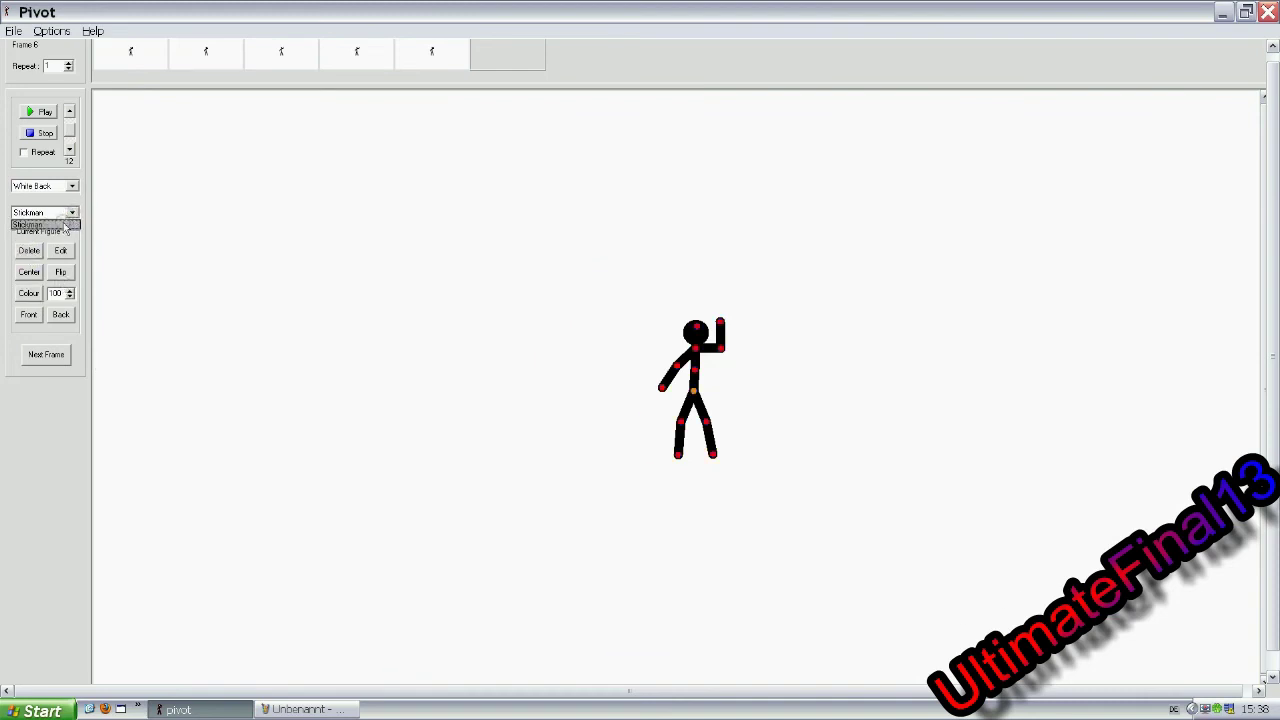
pyautogui.click(30, 224)
# Replace the Paint note with "Center setzt sie zurückzur mitte".
pyautogui.click(300, 709)
pyautogui.moveTo(284, 567); pyautogui.dragTo(514, 591)
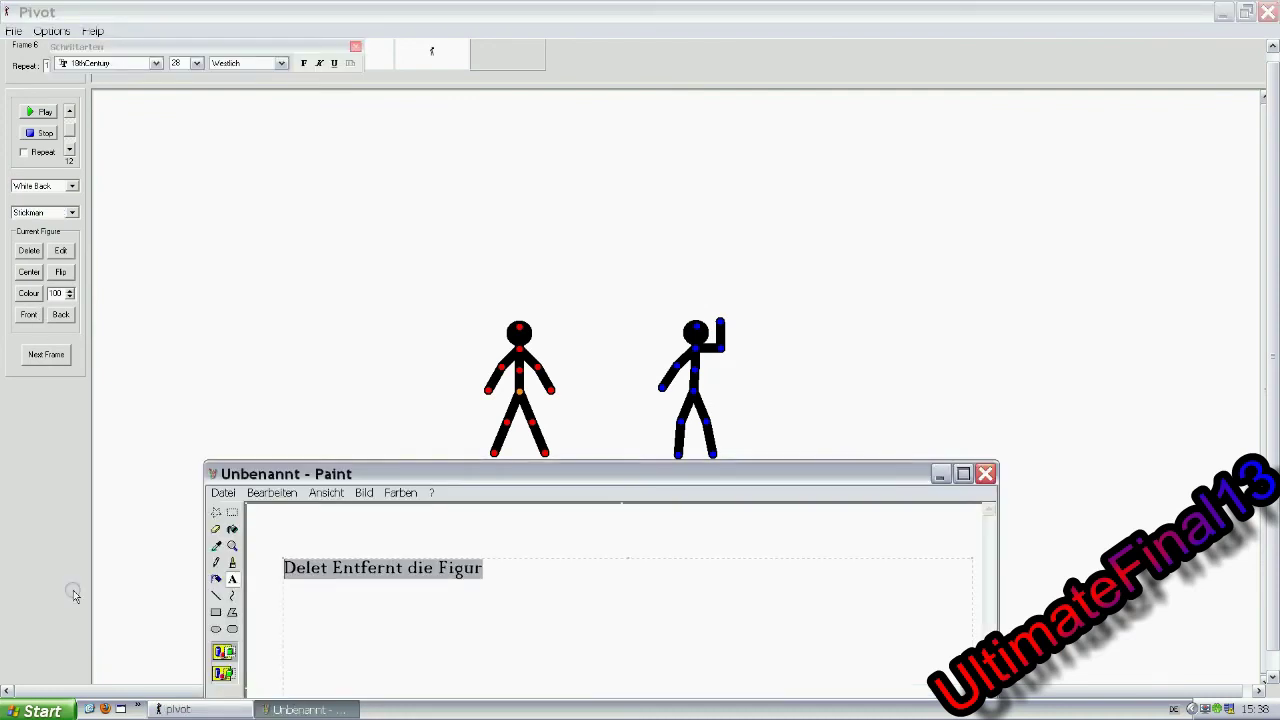
pyautogui.write('Center sez')
pyautogui.write('zt sie ')
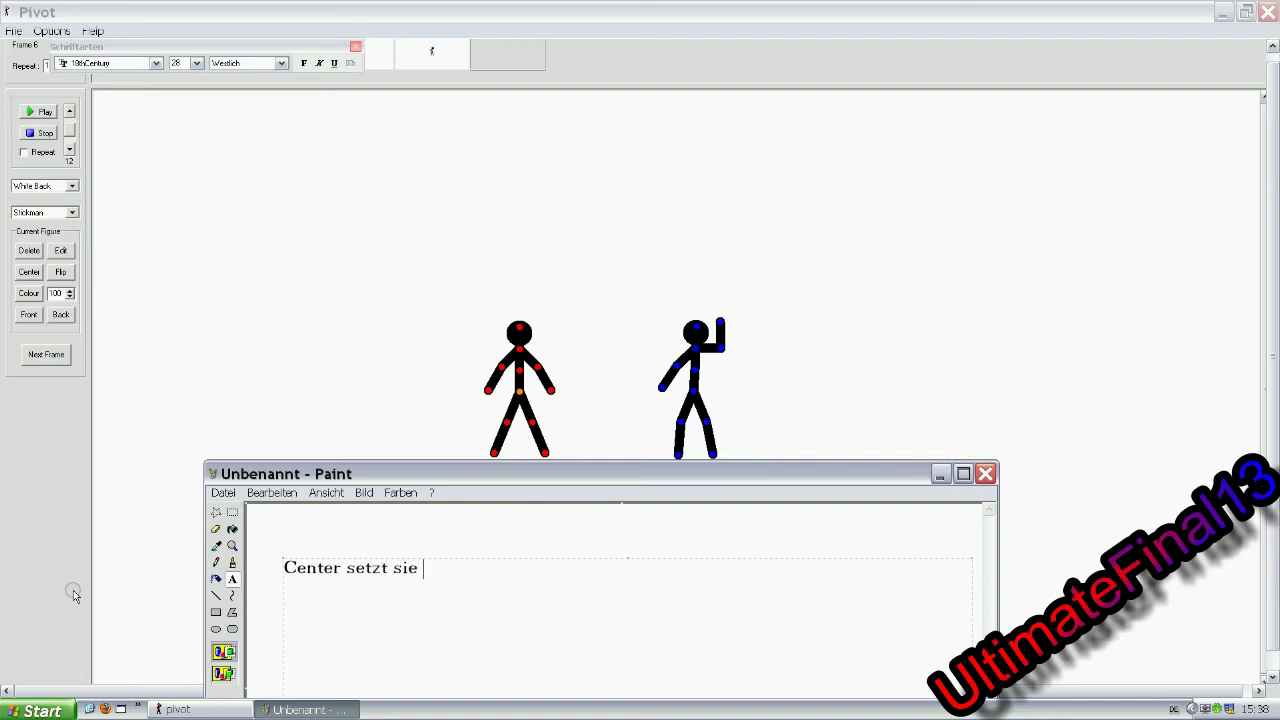
pyautogui.write('zurückzur mitte')
# In Pivot, center the new stickman on the canvas and recolour it with the custom mustard yellow.
pyautogui.hotkey('alt', 'Tab')
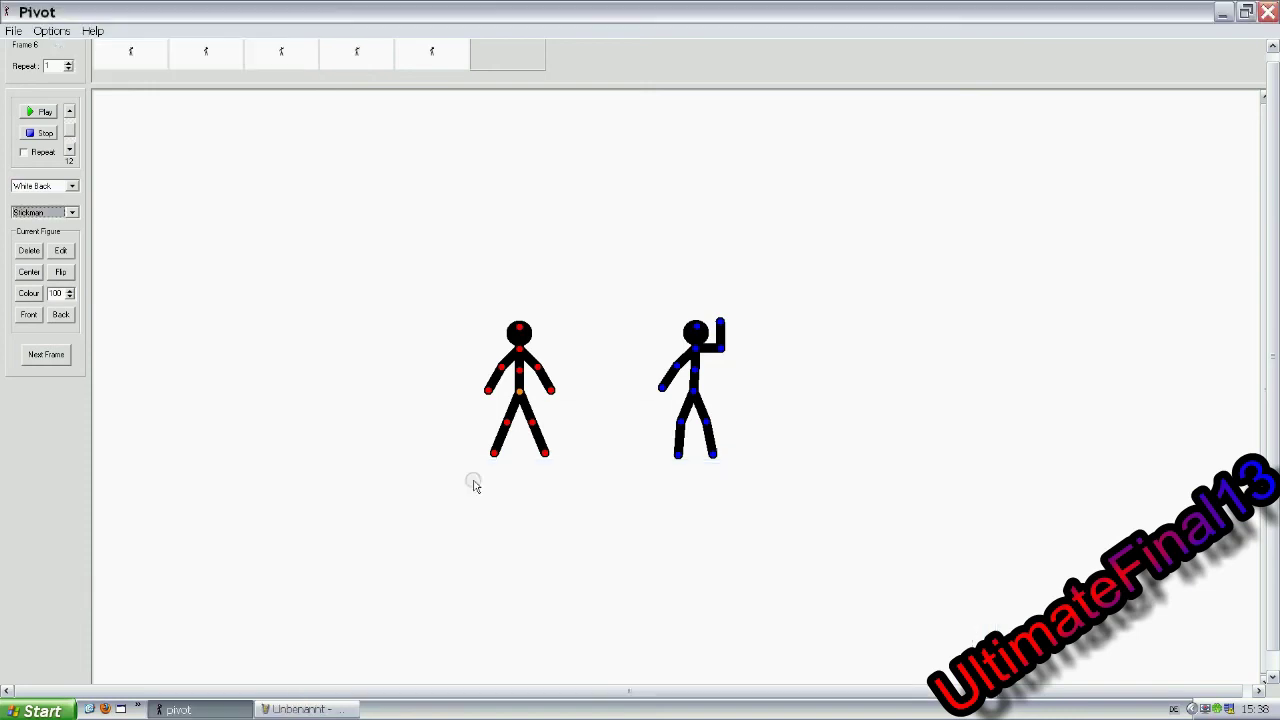
pyautogui.click(26, 274)
pyautogui.click(28, 293)
pyautogui.click(582, 340)
pyautogui.click(587, 380)
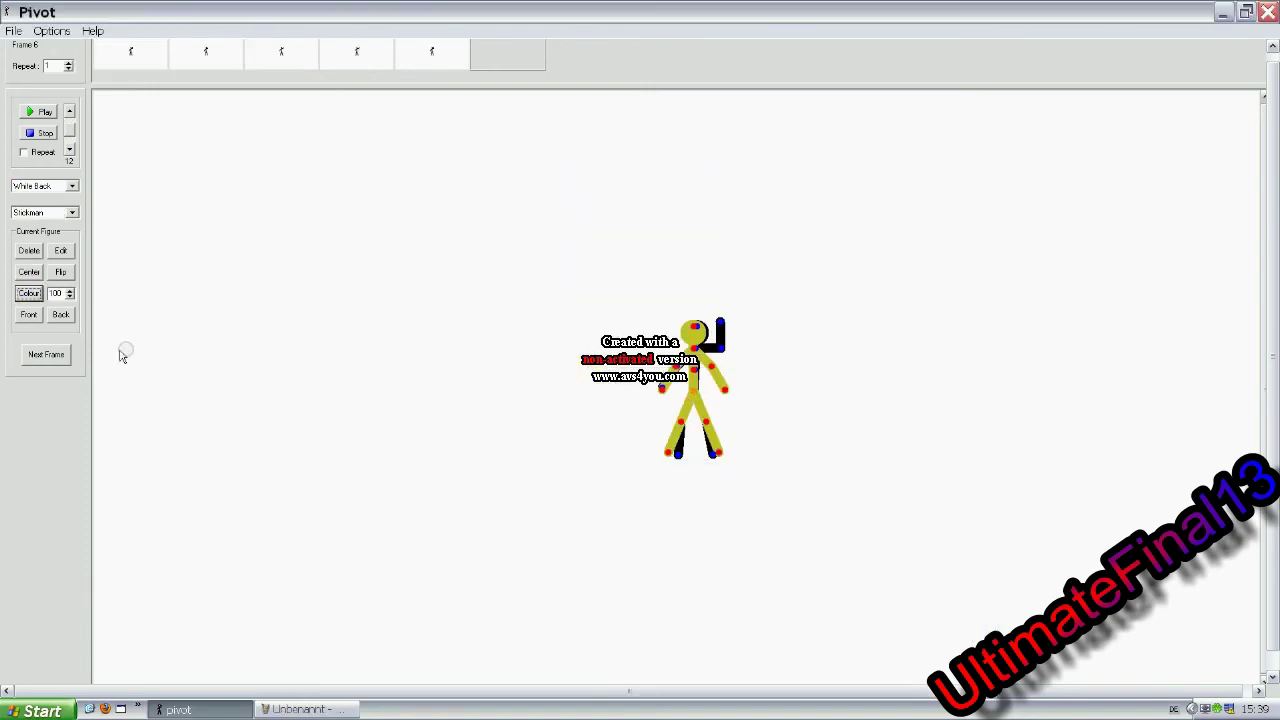
# Replace the Paint note with "Wenn die Figur vorne sein soll klickt man auf Front wenn hinten auf Back".
pyautogui.click(268, 709)
pyautogui.hotkey('ctrl', 'a')
pyautogui.write('Wenn die Figur vorne sie')
pyautogui.press('BackSpace')
pyautogui.press('BackSpace')
pyautogui.write('ein soll')
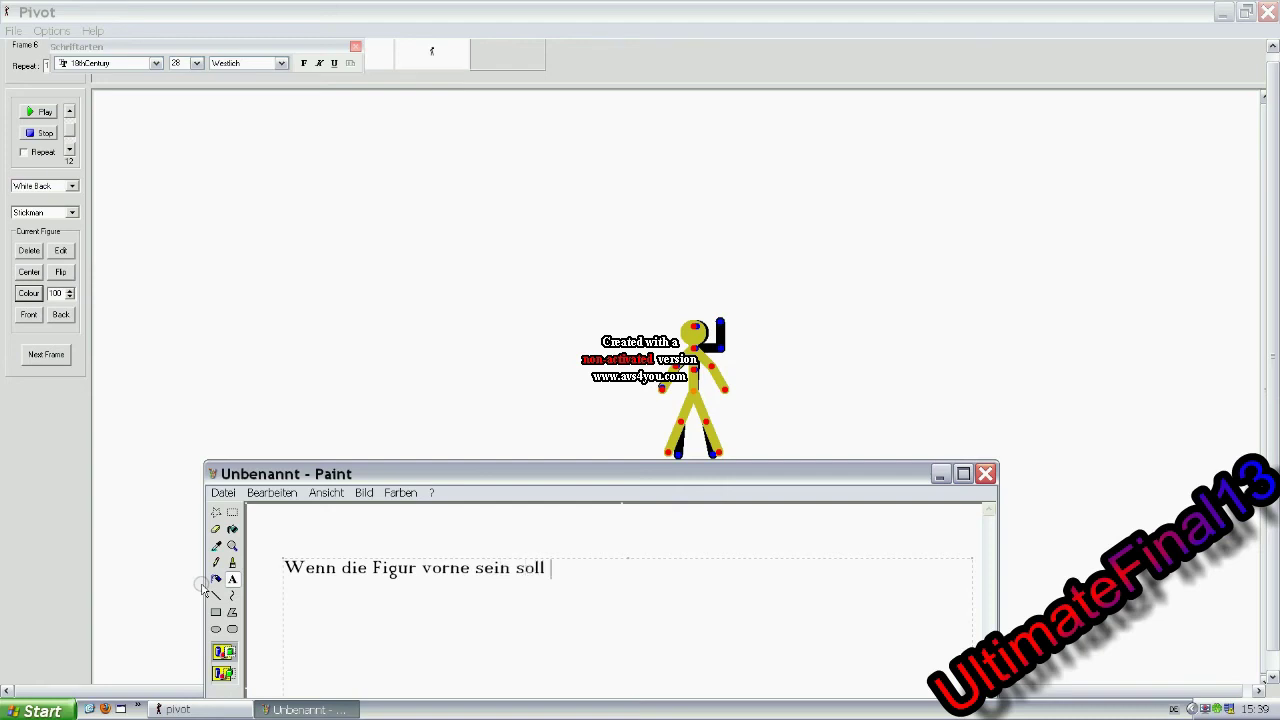
pyautogui.write(' klickt man auf Front wen')
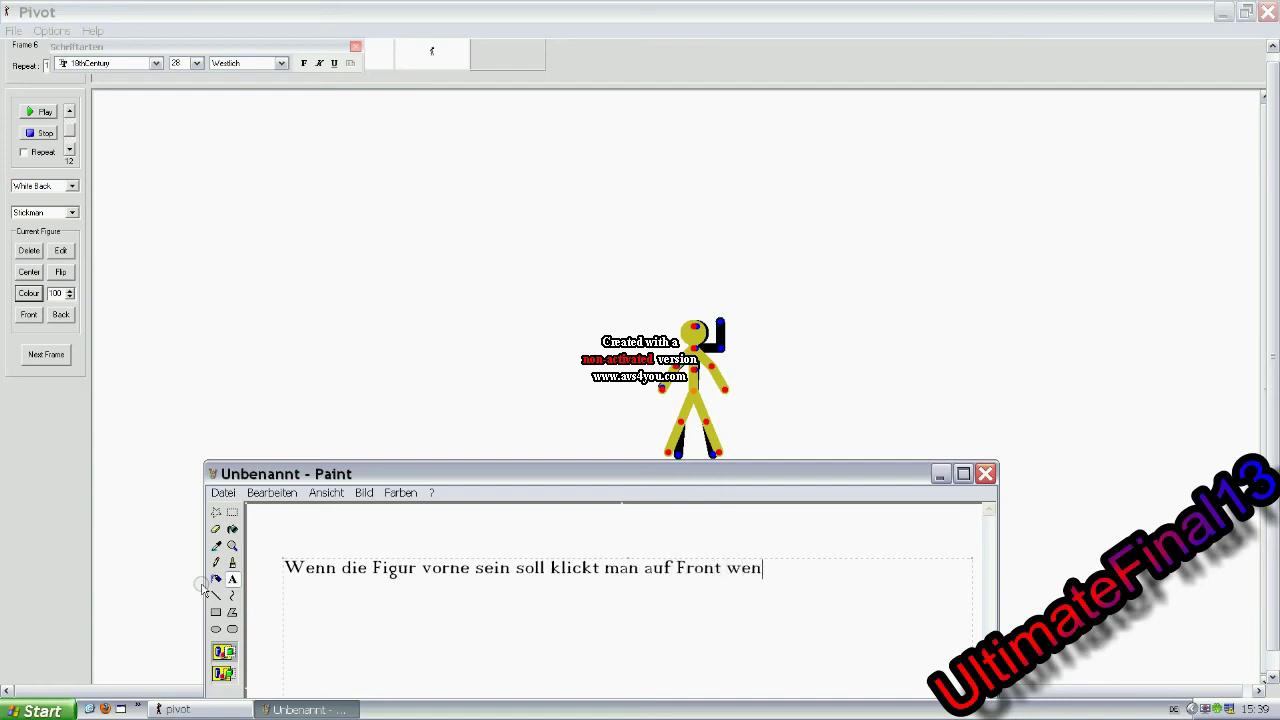
pyautogui.write('n hinten auf Bac')
# In Pivot, try sending the yellow stickman to the back and front, and try enlarging it before resetting its scale to 100.
pyautogui.click(203, 590)
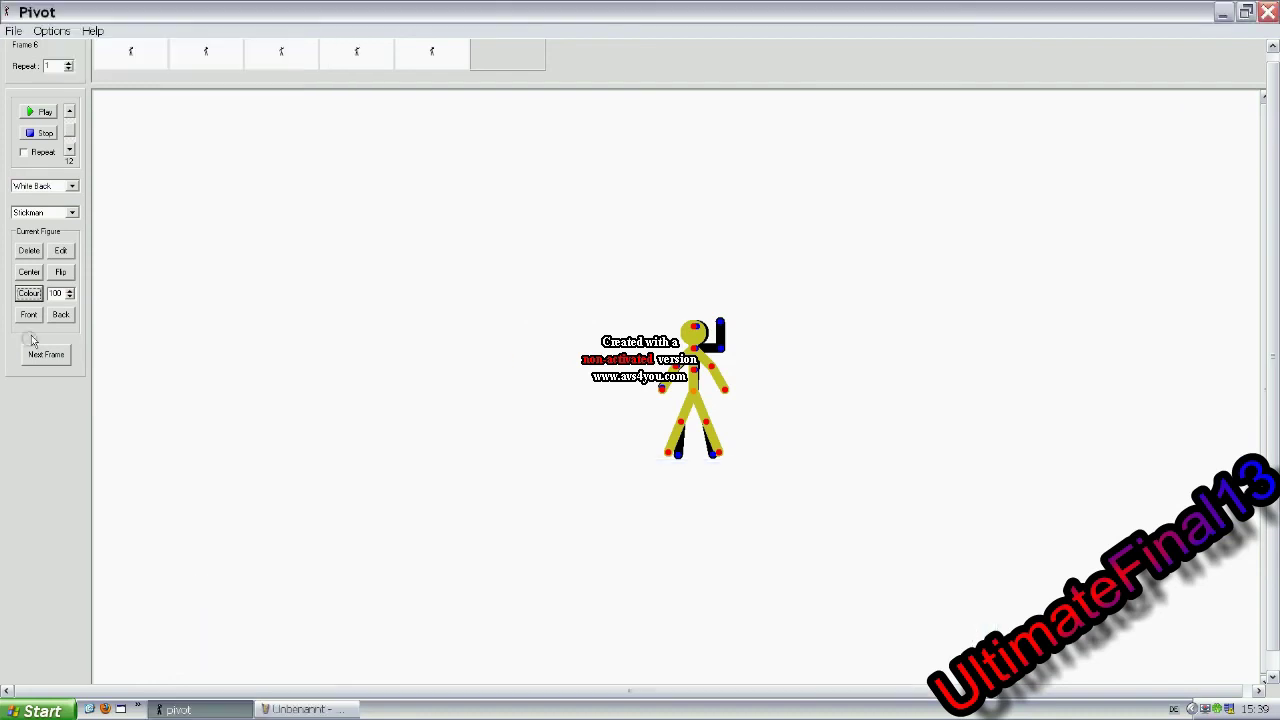
pyautogui.click(60, 314)
pyautogui.click(25, 316)
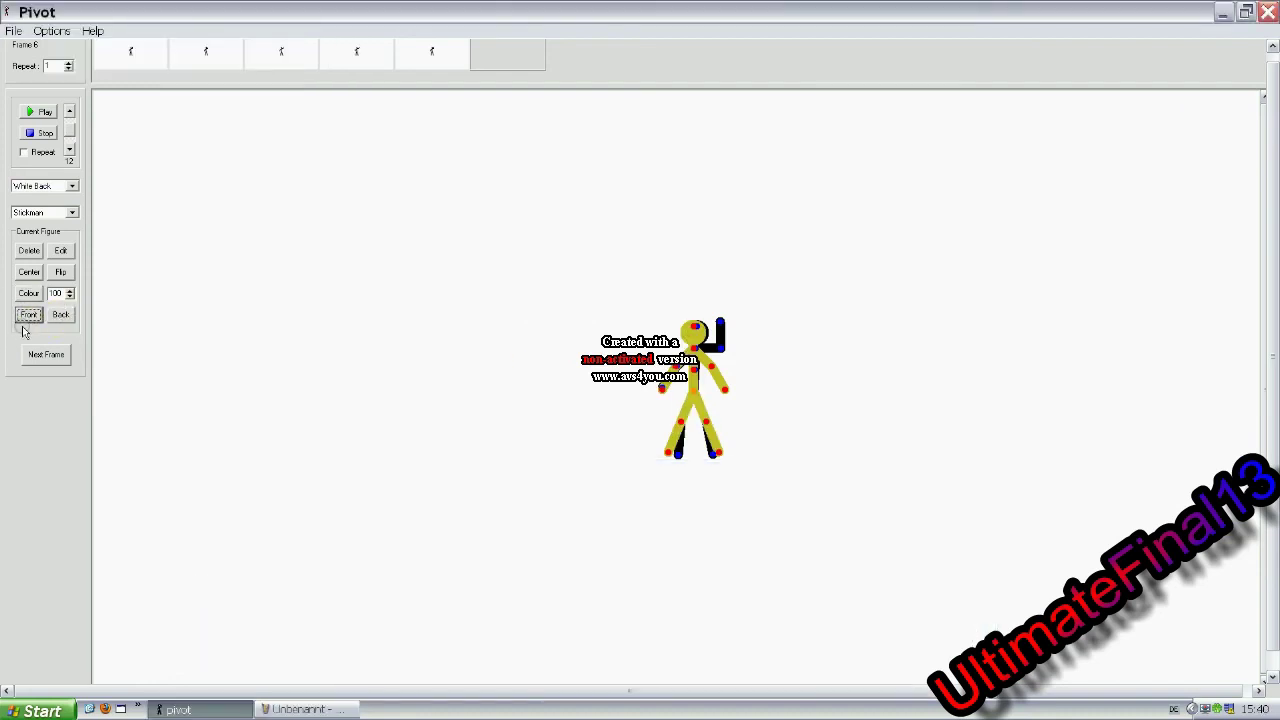
pyautogui.click(71, 292)
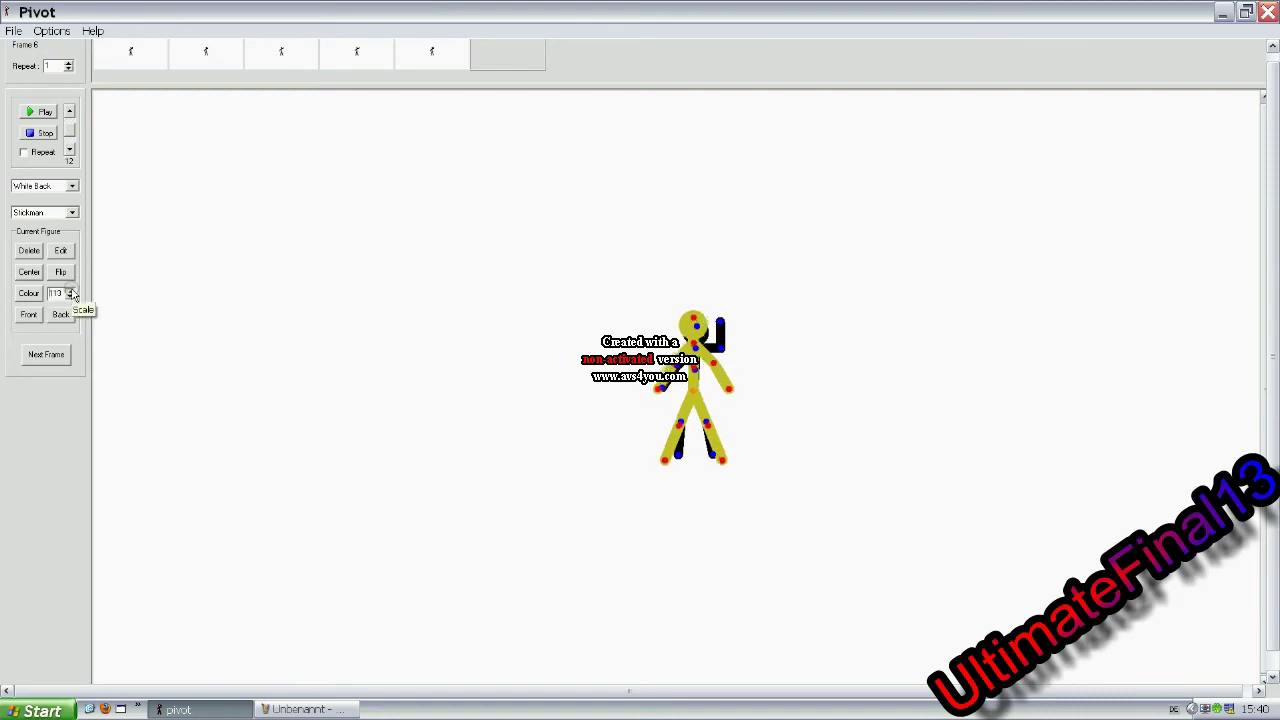
pyautogui.write('100')
# Replace the Paint note with "Die größ e der Figur ist hier einstellbar" and select its entire text.
pyautogui.click(300, 709)
pyautogui.moveTo(910, 570)
pyautogui.mouseDown()
pyautogui.moveTo(486, 572)
pyautogui.moveTo(251, 600)
pyautogui.mouseUp()
pyautogui.write('Die größ e der Figur ist ')
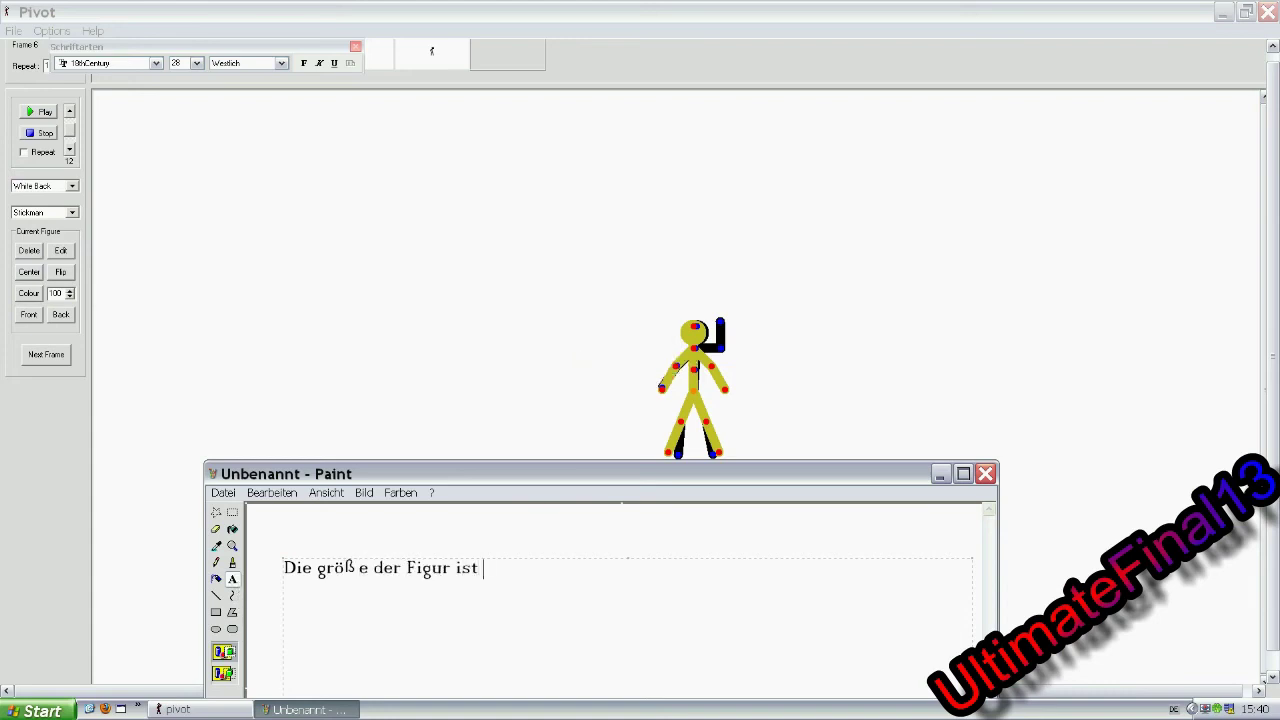
pyautogui.write('hier einstellba')
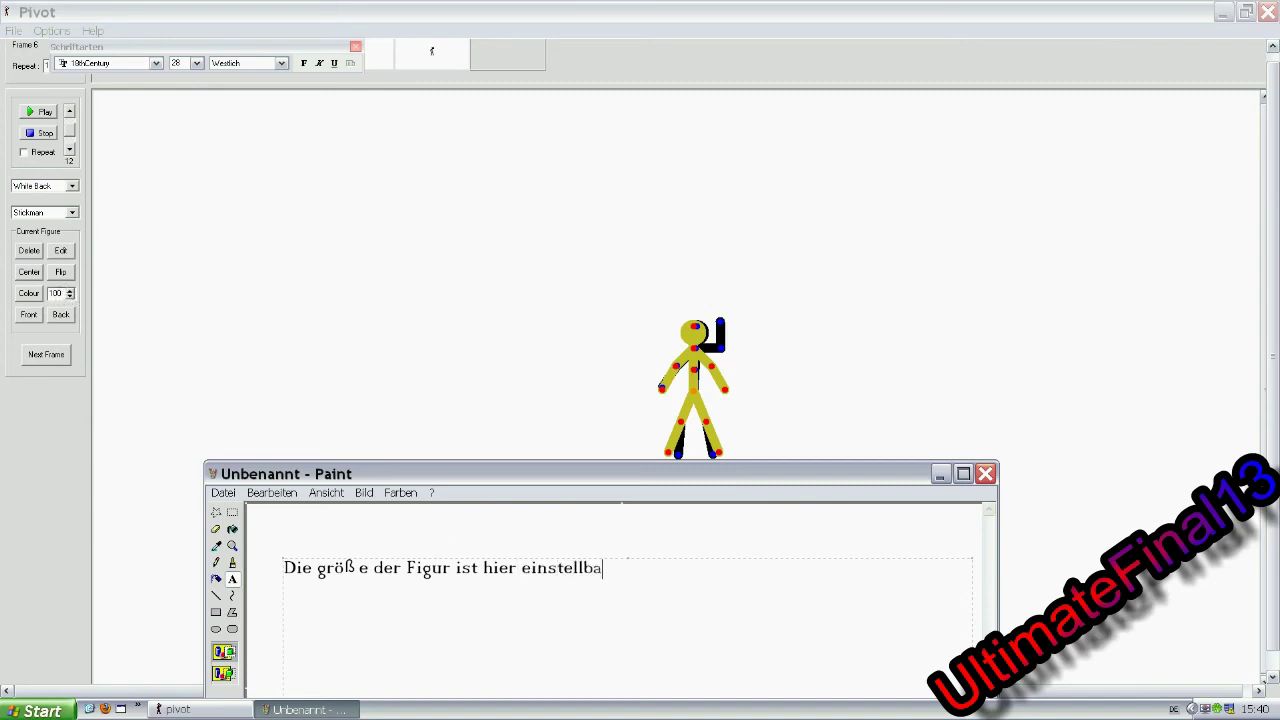
pyautogui.write('r')
pyautogui.moveTo(651, 569); pyautogui.dragTo(217, 571)
# In Pivot, try the yellow stickman at scale 200, reset it to 100, and move it beside the black figure.
pyautogui.click(166, 440)
pyautogui.click(59, 292)
pyautogui.write('200')
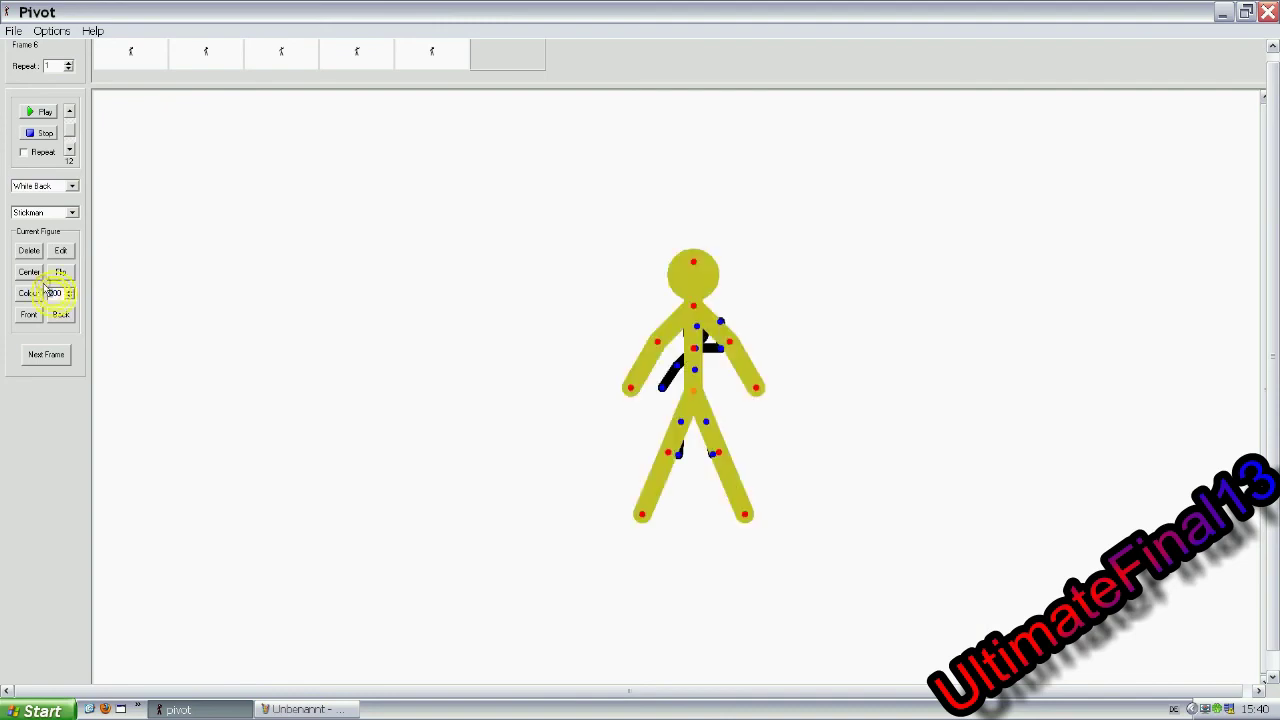
pyautogui.write('100')
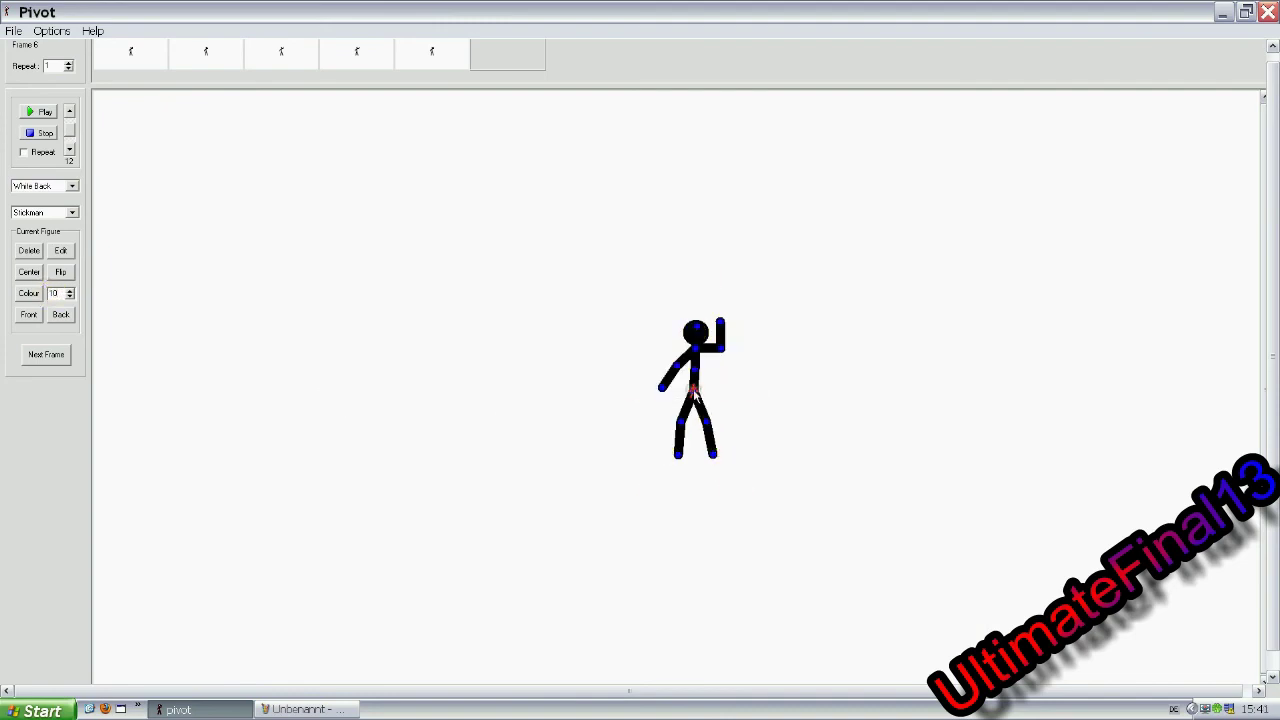
pyautogui.click(605, 385)
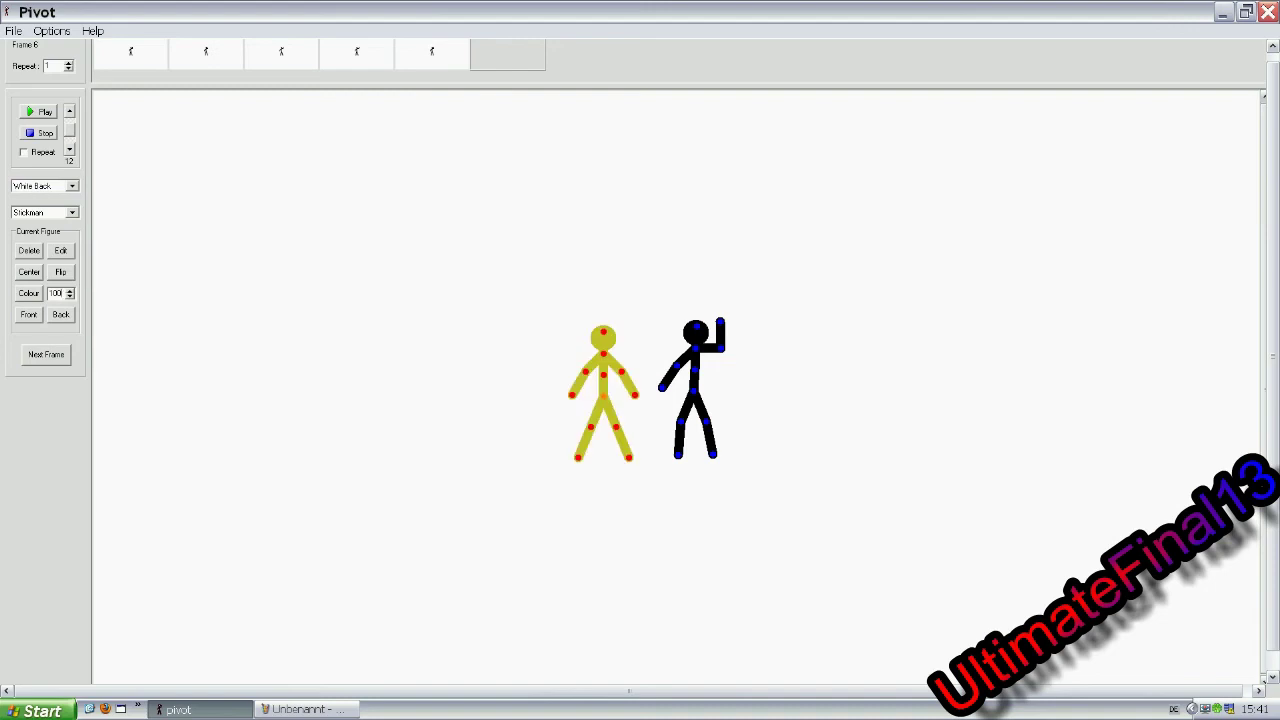
# Replace the Paint note with "Wenn man andere Figuren haben will drückt man auf Edit (wenn man vorher noch keine anderen hat)".
pyautogui.hotkey('alt', 'Tab')
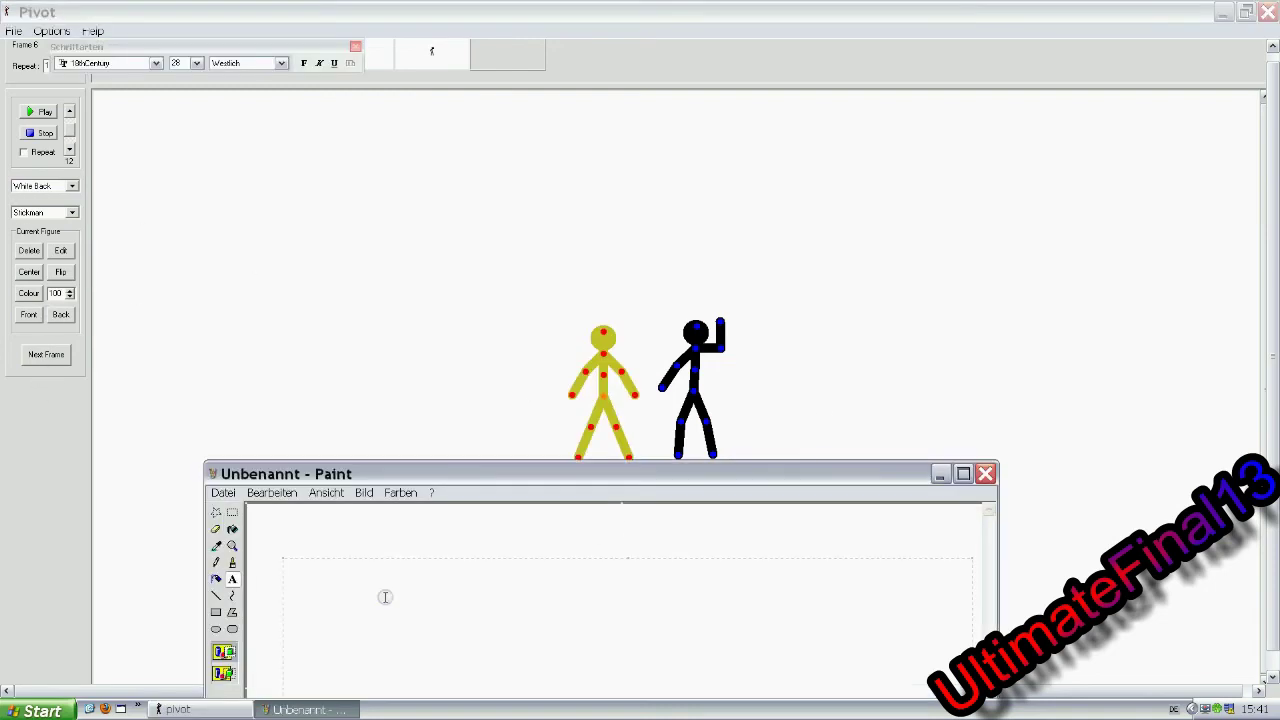
pyautogui.write('Wenn man meh')
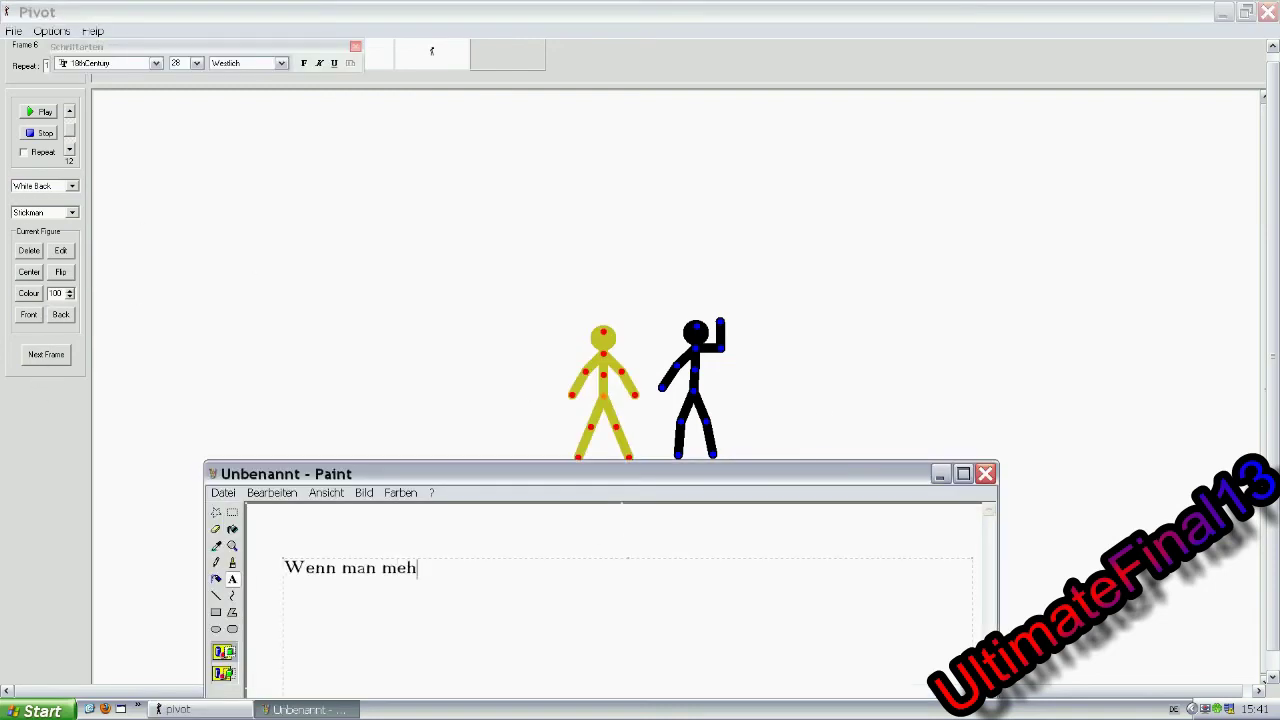
pyautogui.write('r Figurn')
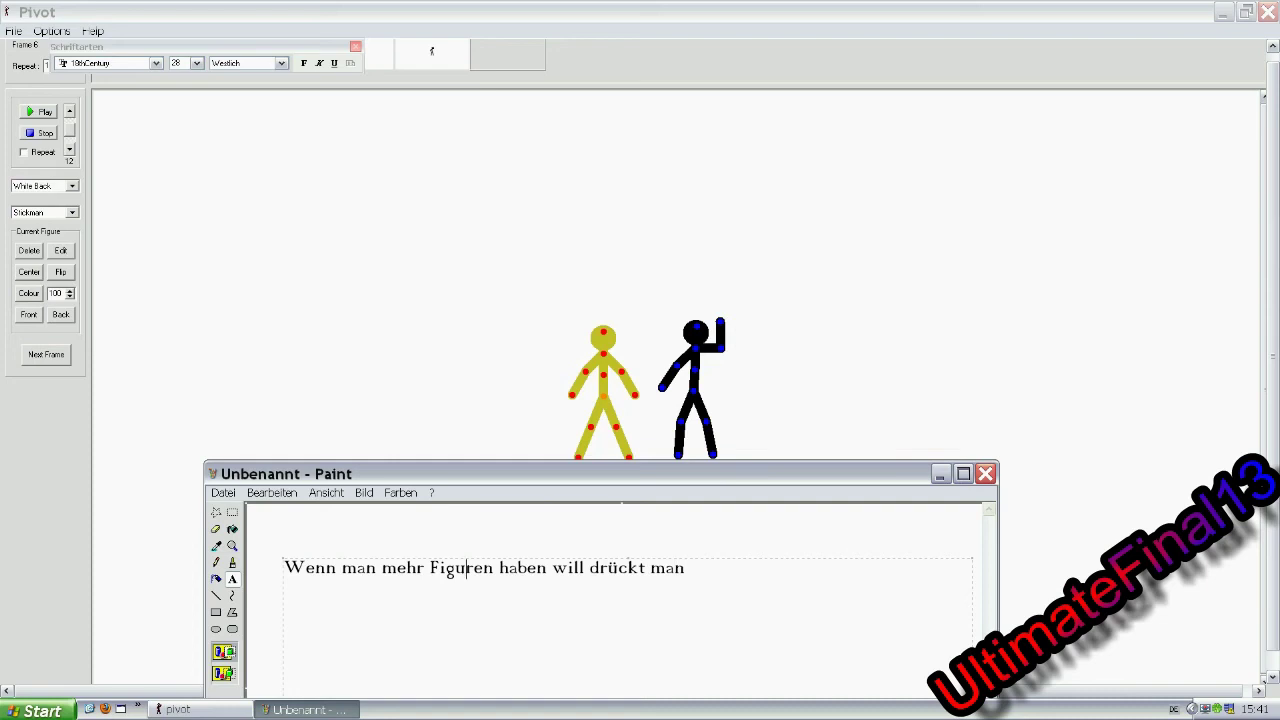
pyautogui.press('BackSpace')
pyautogui.press('BackSpace')
pyautogui.press('BackSpace')
pyautogui.press('BackSpace')
pyautogui.press('BackSpace')
pyautogui.write('andere')
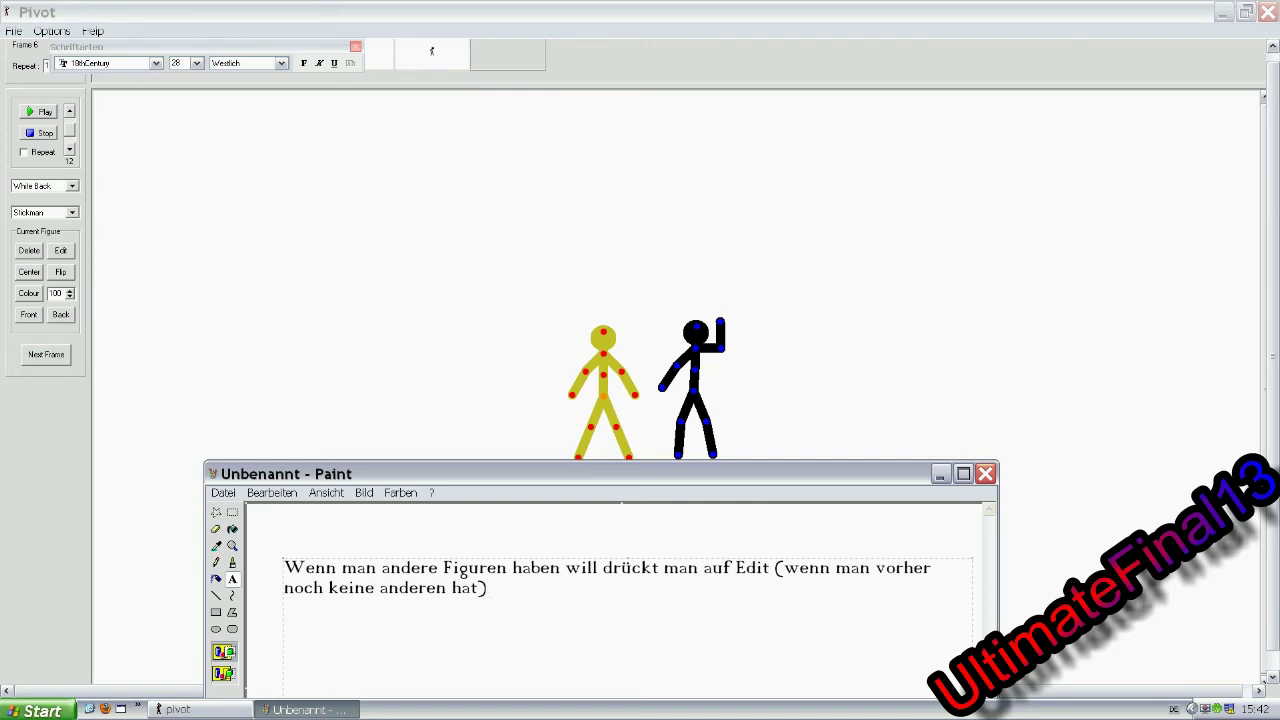
# In Pivot, open the yellow stickman in the Stick Figure Builder and start a new blank figure there.
pyautogui.hotkey('alt', 'Tab')
pyautogui.click(60, 250)
pyautogui.click(525, 262)
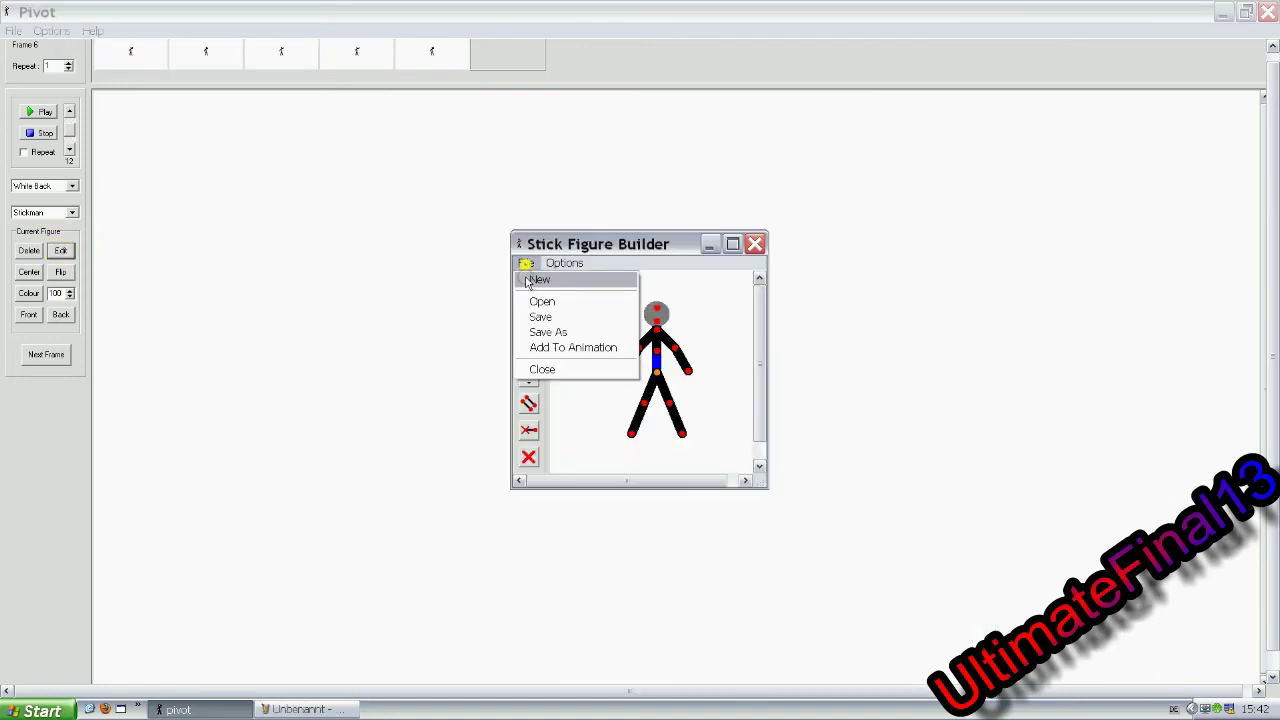
pyautogui.click(545, 277)
pyautogui.moveTo(658, 342); pyautogui.dragTo(655, 324)
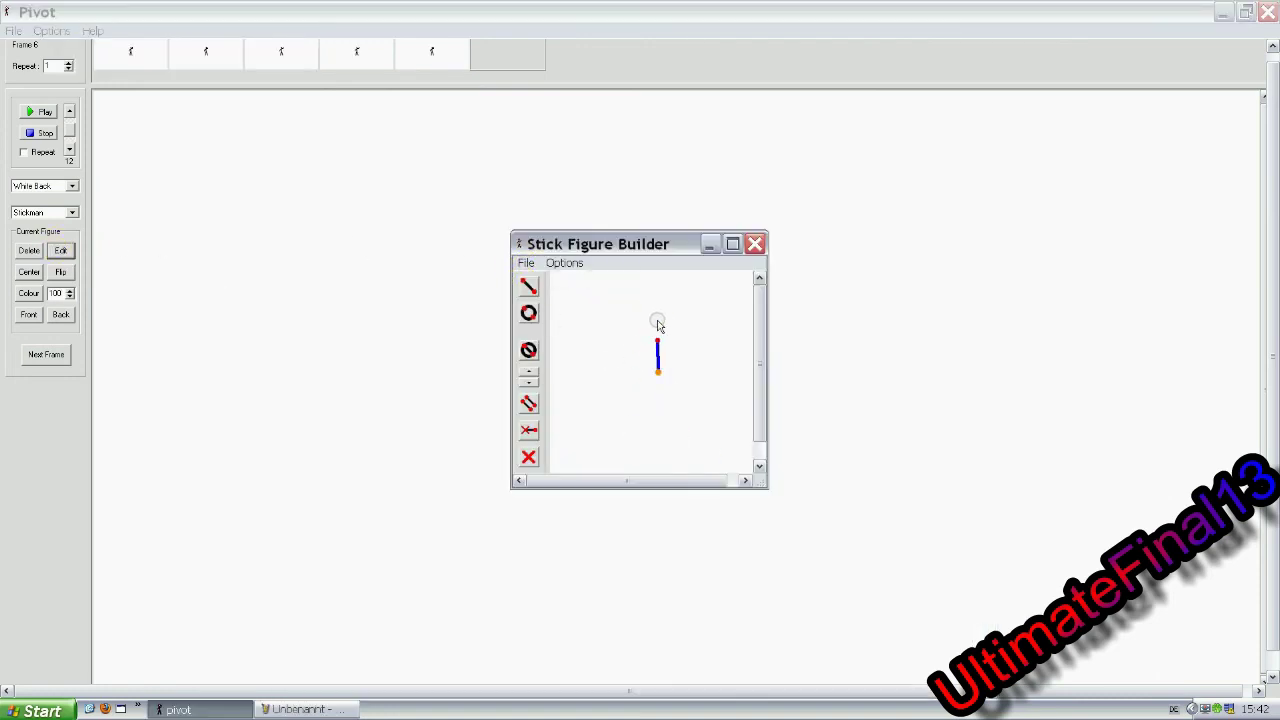
# Replace the Paint note with "Der Editor wird später erklärt" and close Pivot's Stick Figure Builder.
pyautogui.hotkey('alt', 'Tab')
pyautogui.moveTo(500, 591); pyautogui.dragTo(286, 544)
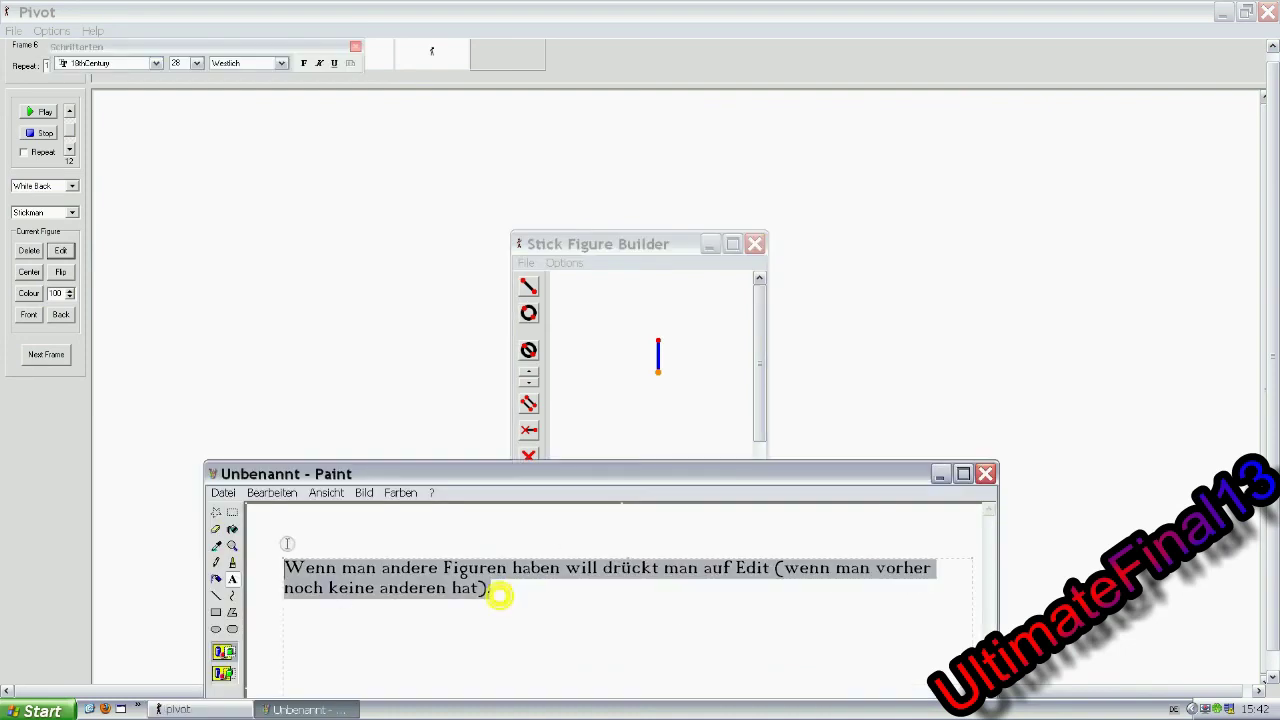
pyautogui.write('Der Editor wird später erklärt')
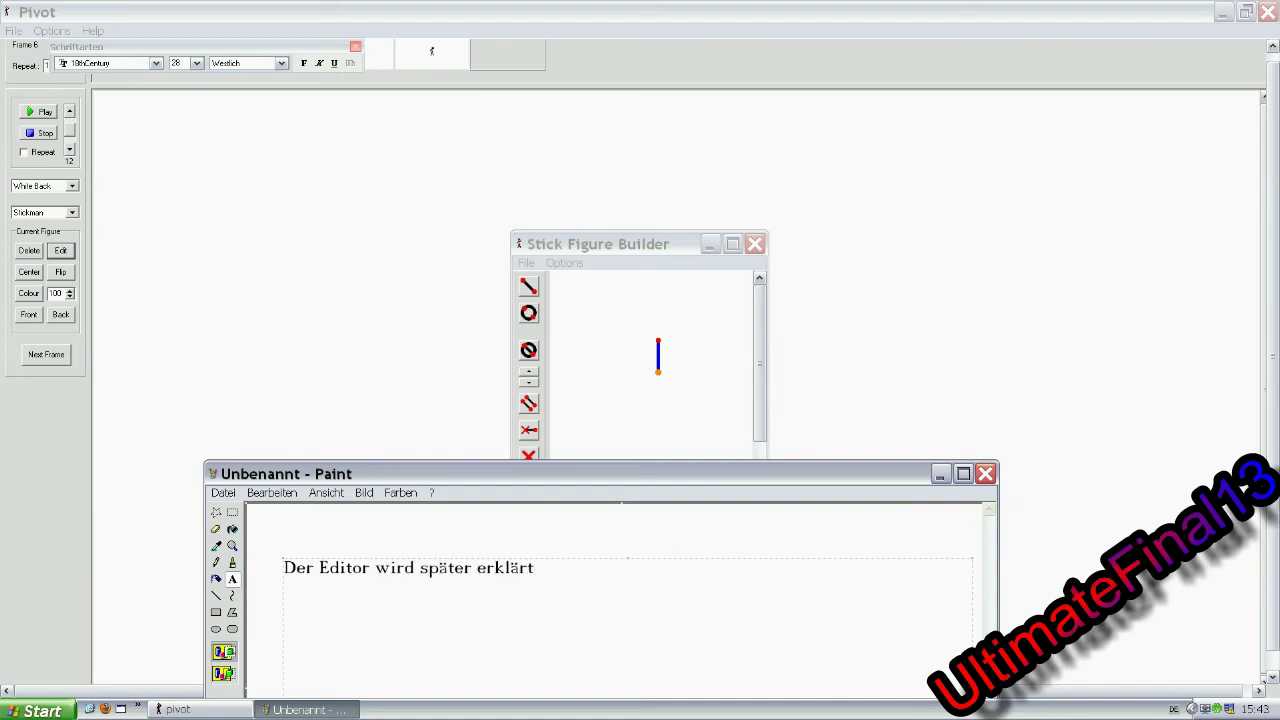
pyautogui.click(737, 214)
pyautogui.click(755, 244)
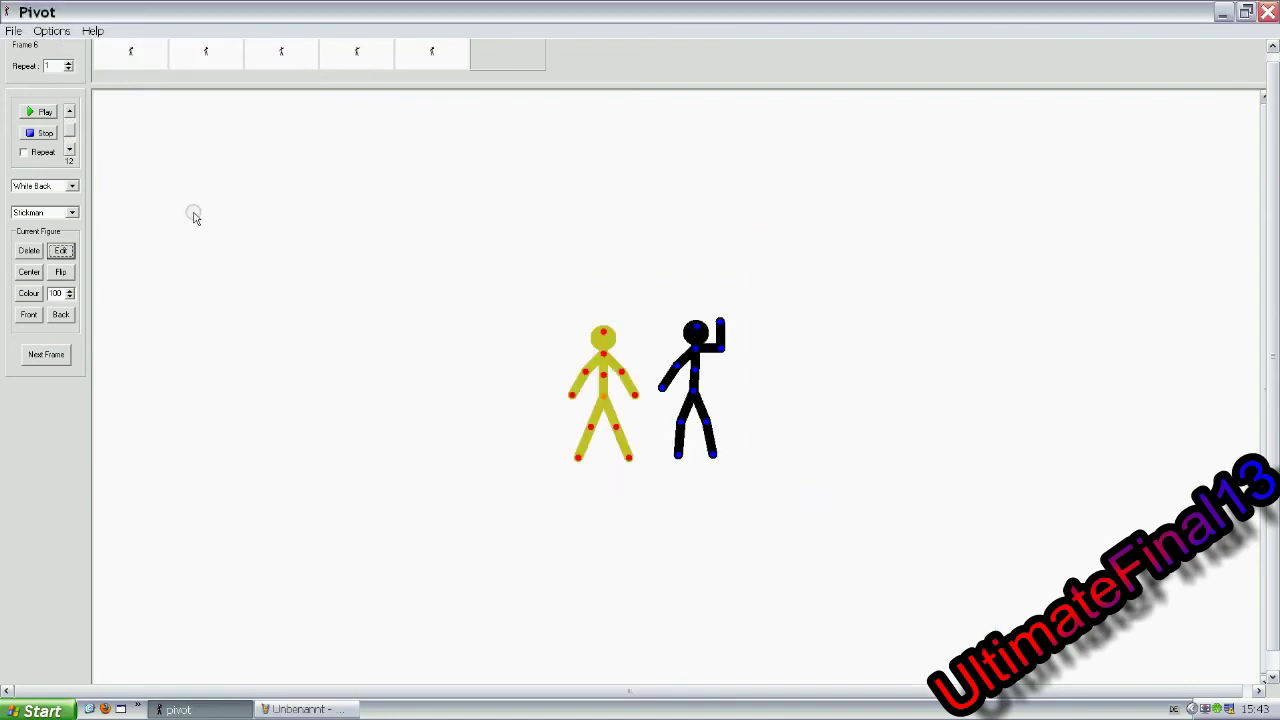
# Replace the Paint note with "Wenn man schon Figuren hat drückt man File und dann Load Figur".
pyautogui.click(300, 709)
pyautogui.hotkey('ctrl', 'a')
pyautogui.write('Wen')
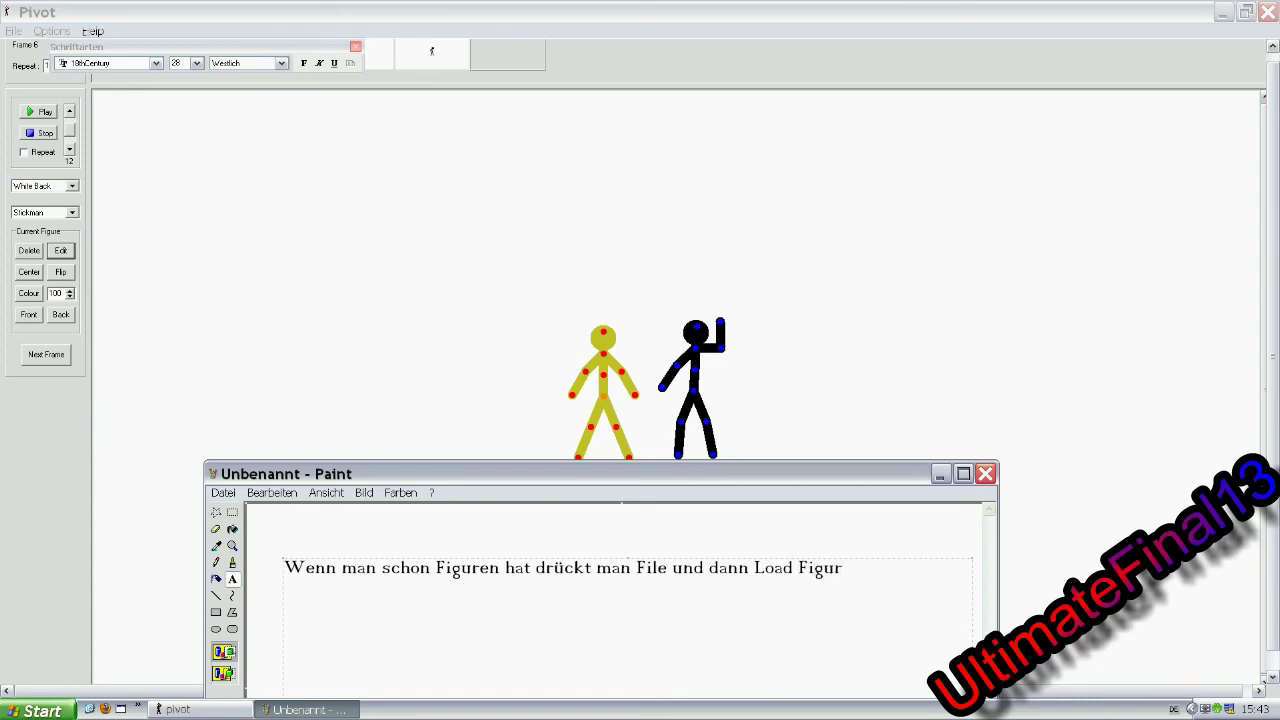
# In Pivot, load the figure type "sword" from Eigene Dateien and place it beside the yellow stickman.
pyautogui.hotkey('alt', 'Tab')
pyautogui.click(13, 31)
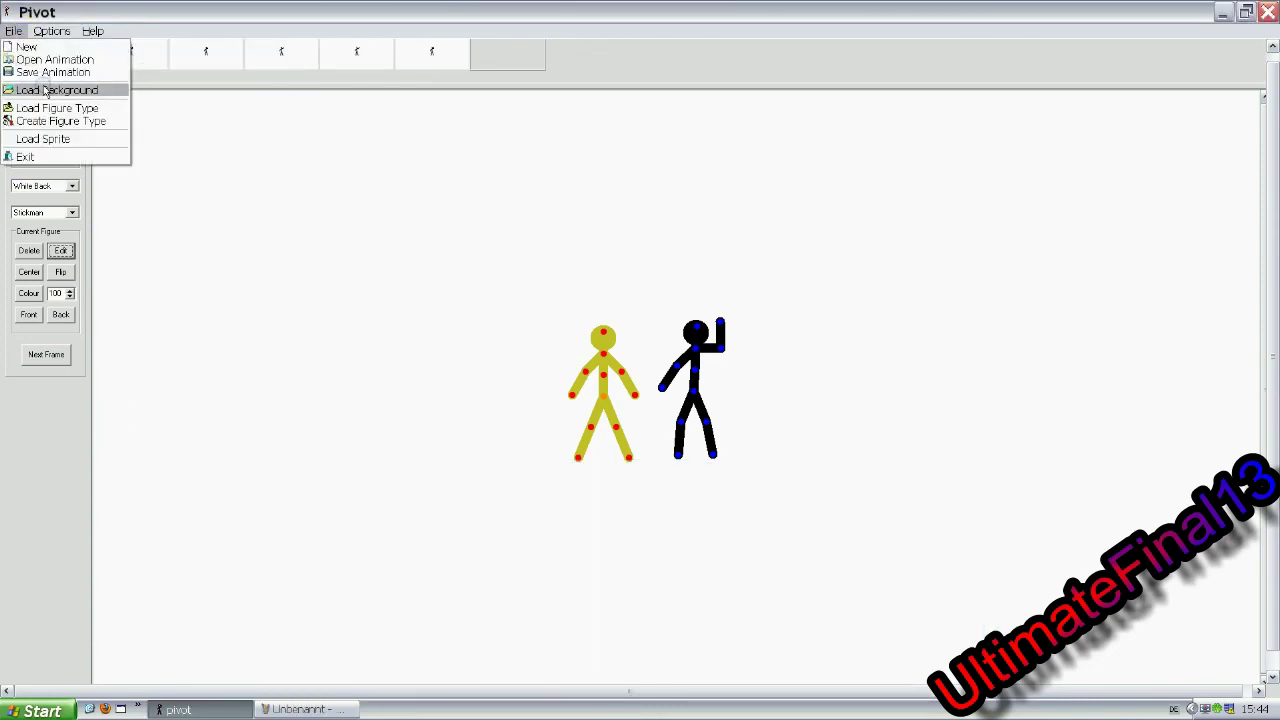
pyautogui.click(42, 108)
pyautogui.moveTo(562, 376)
pyautogui.mouseDown()
pyautogui.moveTo(651, 376)
pyautogui.moveTo(562, 376)
pyautogui.mouseUp()
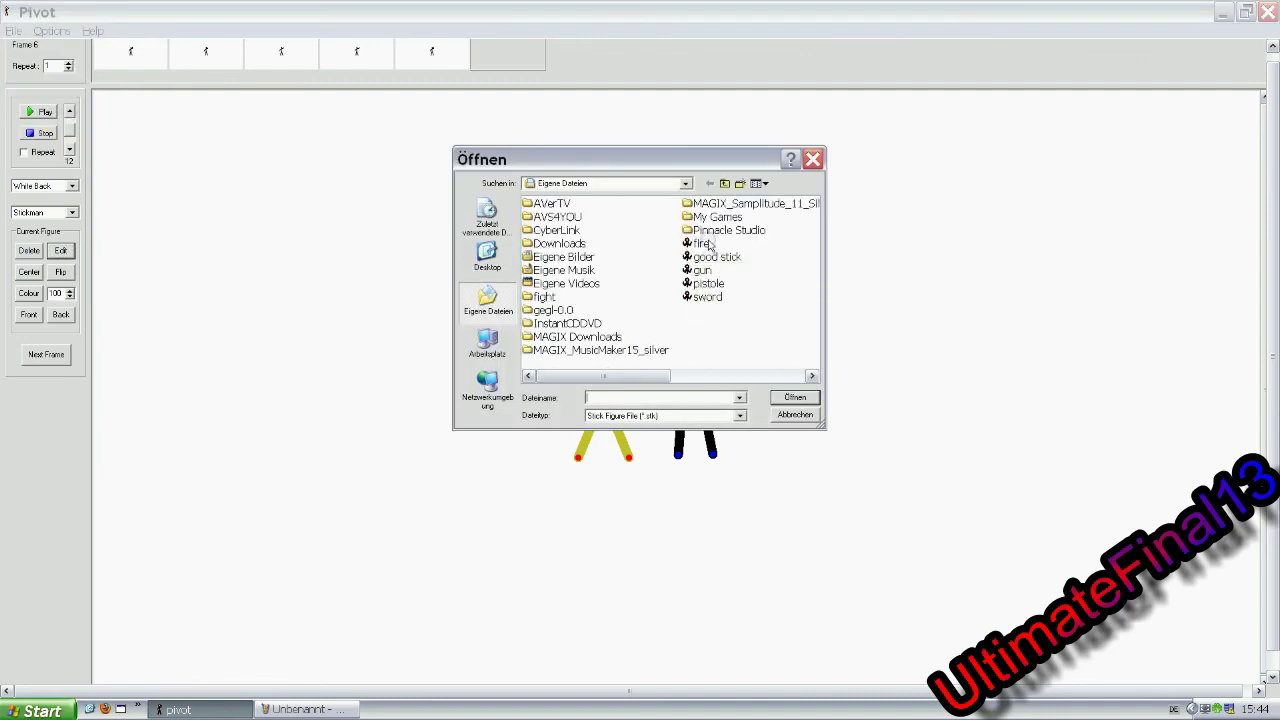
pyautogui.doubleClick(705, 297)
pyautogui.moveTo(686, 381); pyautogui.dragTo(488, 385)
# Thin the sword's crossguard and handle in the Stick Figure Builder, add it to the animation, and place it beside the original sword.
pyautogui.click(61, 250)
pyautogui.click(632, 376)
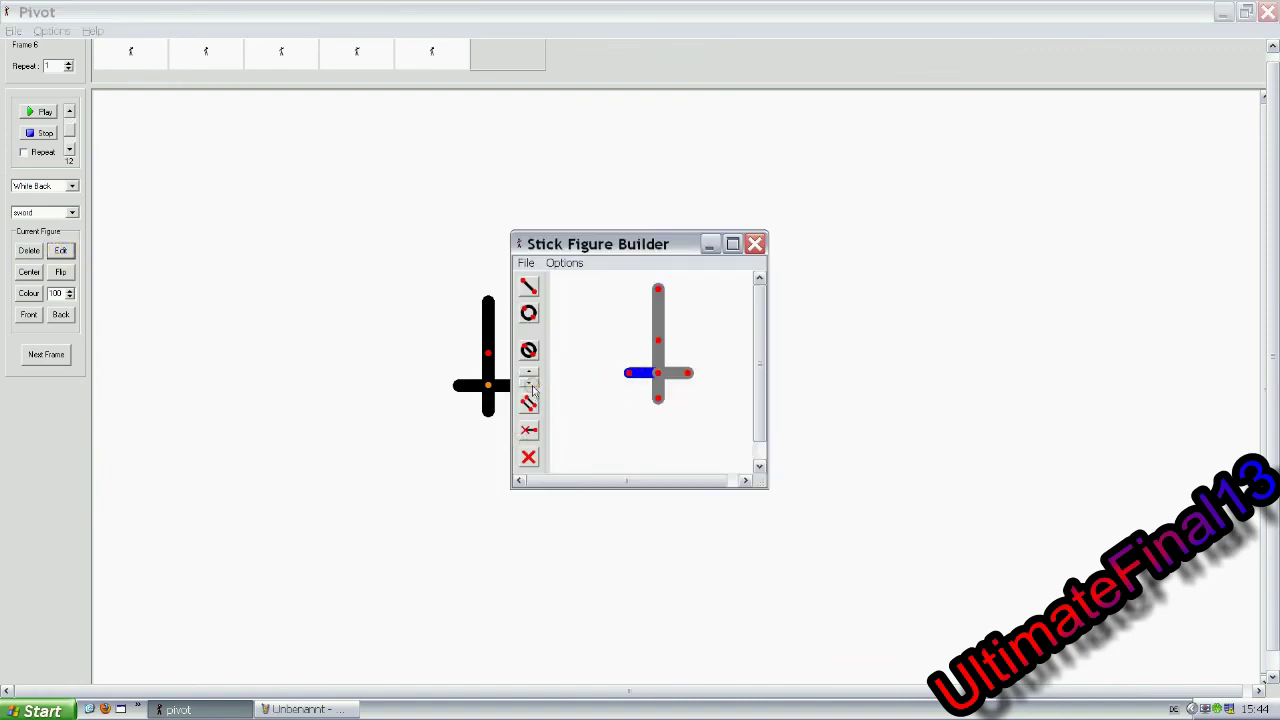
pyautogui.click(525, 378)
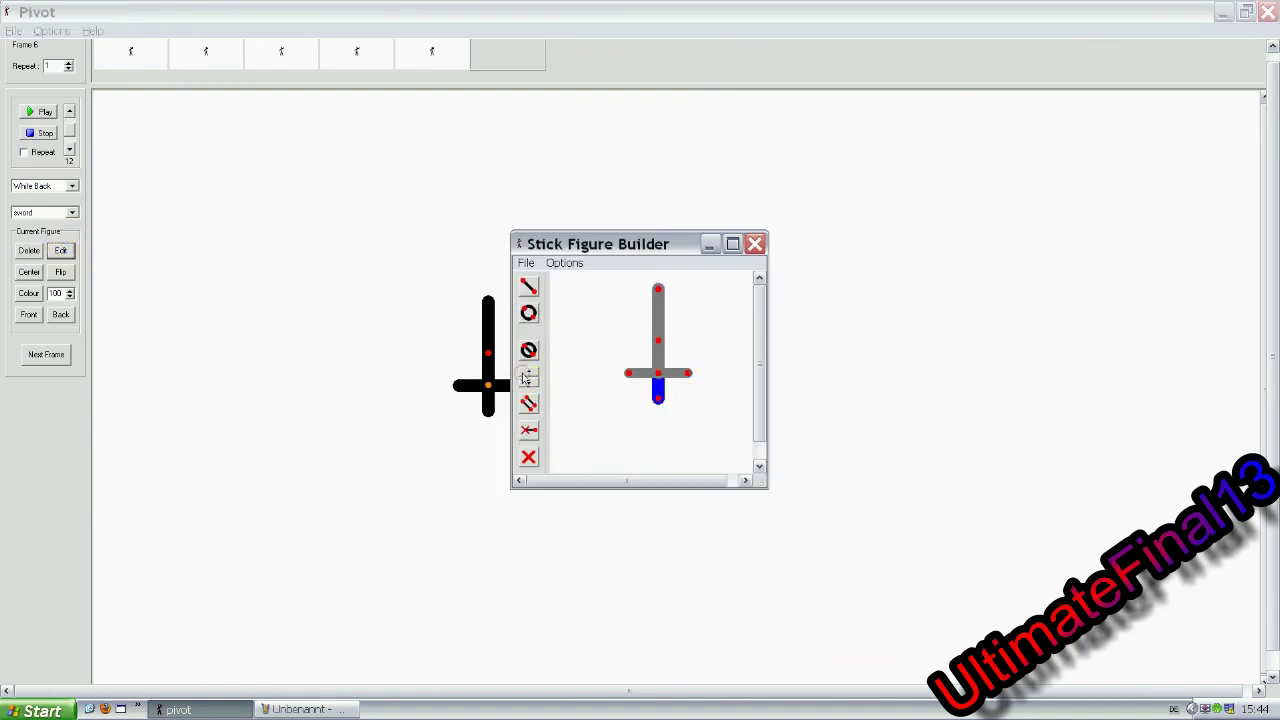
pyautogui.click(526, 263)
pyautogui.click(545, 346)
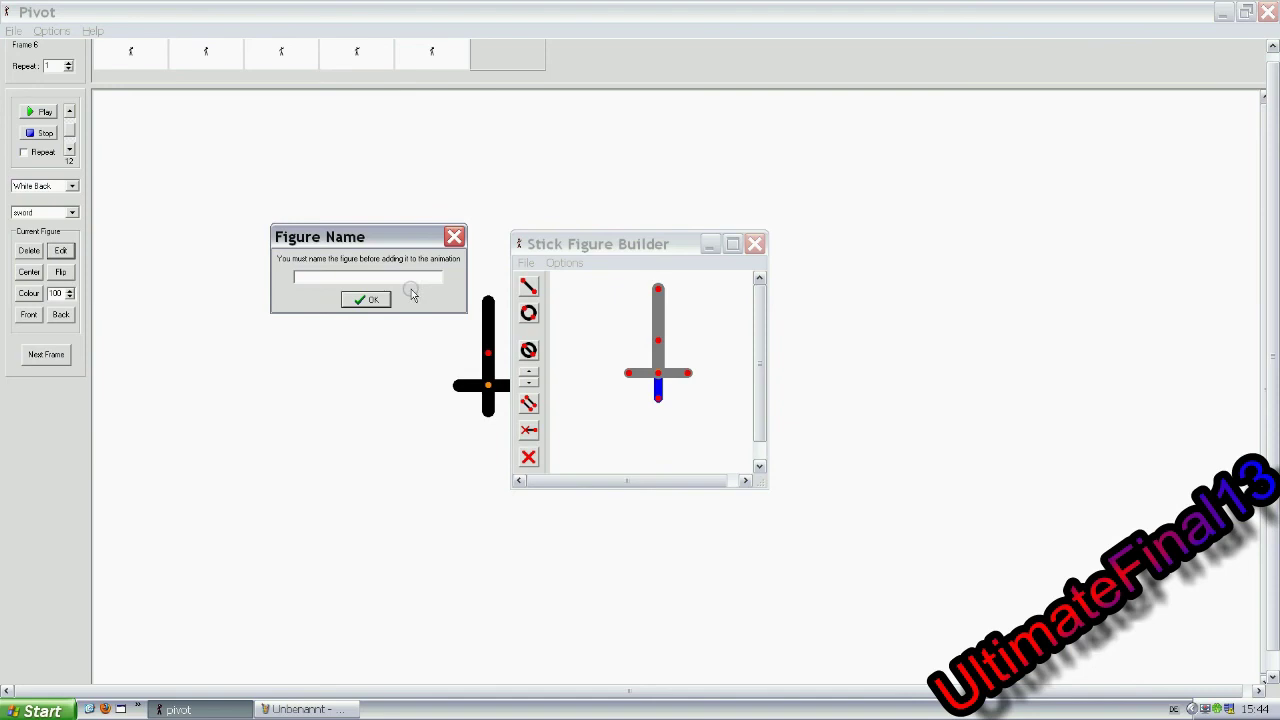
pyautogui.click(457, 237)
pyautogui.moveTo(694, 386); pyautogui.dragTo(386, 381)
# Save the thinned sword as a figure file from the Stick Figure Builder and delete the original sword from the frame.
pyautogui.click(62, 251)
pyautogui.click(526, 263)
pyautogui.click(562, 331)
pyautogui.click(795, 398)
pyautogui.click(755, 243)
pyautogui.click(29, 251)
# Move the thinned sword beside the yellow stickman, set its scale to 50, and bring it together with the stickman's raised hand.
pyautogui.click(598, 391)
pyautogui.moveTo(386, 380); pyautogui.dragTo(501, 354)
pyautogui.moveTo(62, 293); pyautogui.dragTo(45, 291)
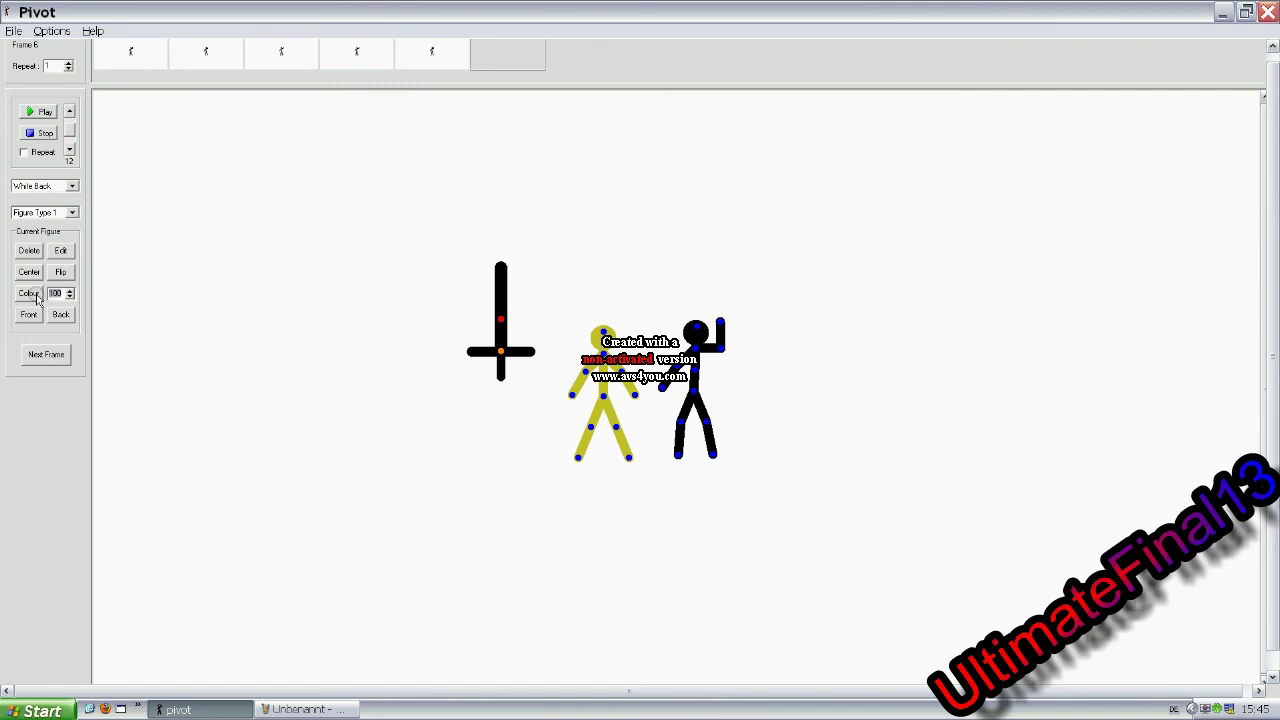
pyautogui.write('50')
pyautogui.moveTo(572, 394); pyautogui.dragTo(558, 366)
# Replace the Paint note with "Nun hat die eine Figur ein Schwert. Wenn die Farbe nicht Stimmt muss man sie ändern".
pyautogui.hotkey('alt', 'Tab')
pyautogui.hotkey('ctrl', 'a')
pyautogui.write('Nun')
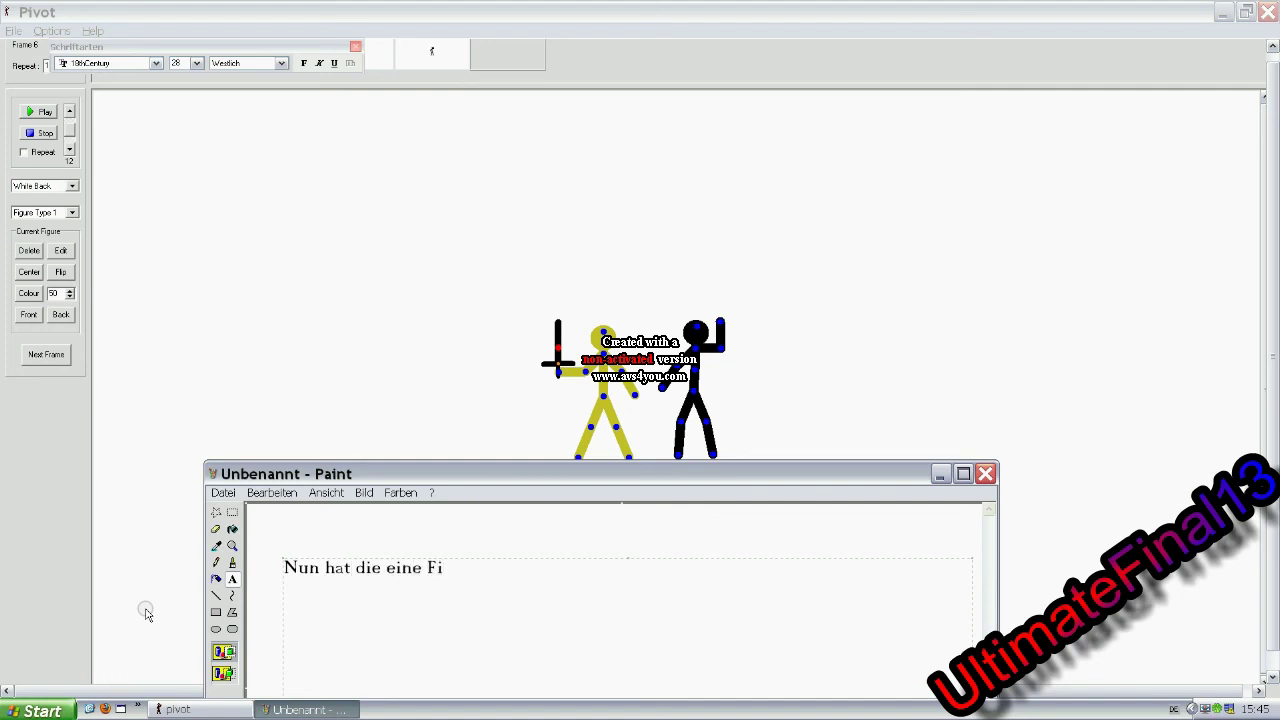
pyautogui.write('t. Webb')
pyautogui.press('BackSpace')
pyautogui.press('BackSpace')
pyautogui.write('nn die Farbe nicht Stimmt muss man sie ändern')
# In Pivot, colour the sword light grey and nudge it into place in the yellow stickman's hand.
pyautogui.click(120, 628)
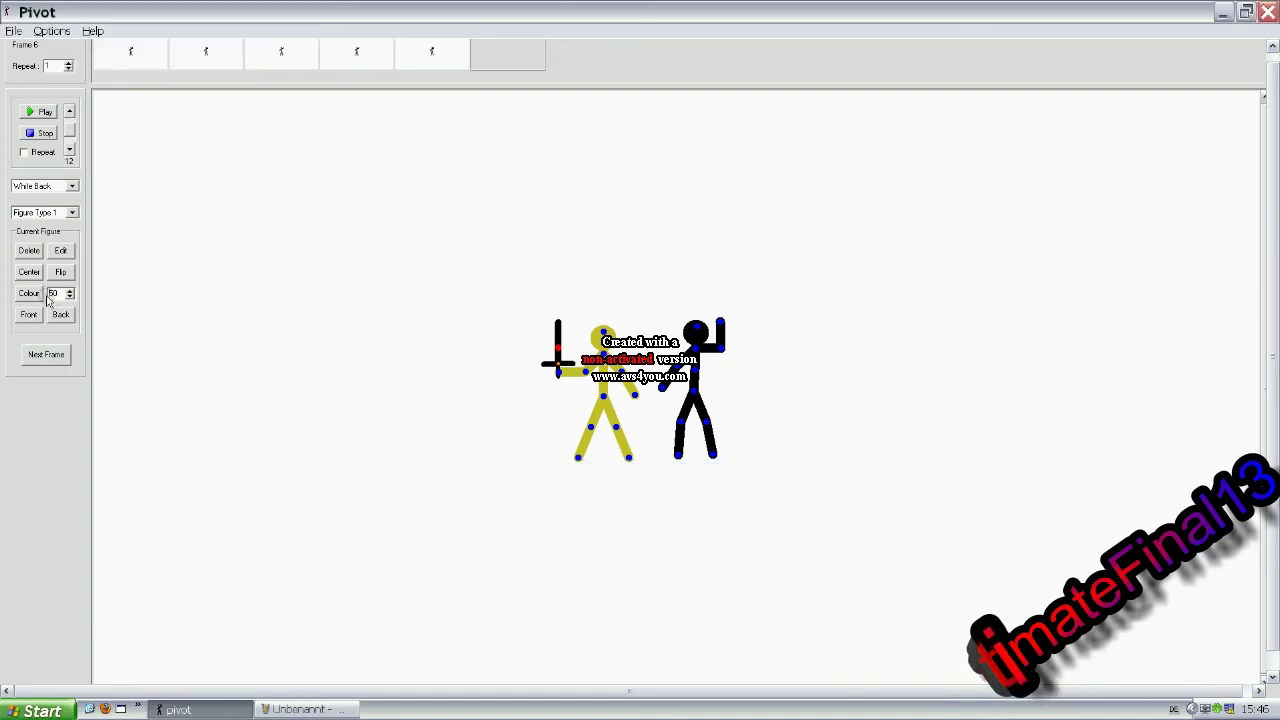
pyautogui.click(29, 293)
pyautogui.click(663, 286)
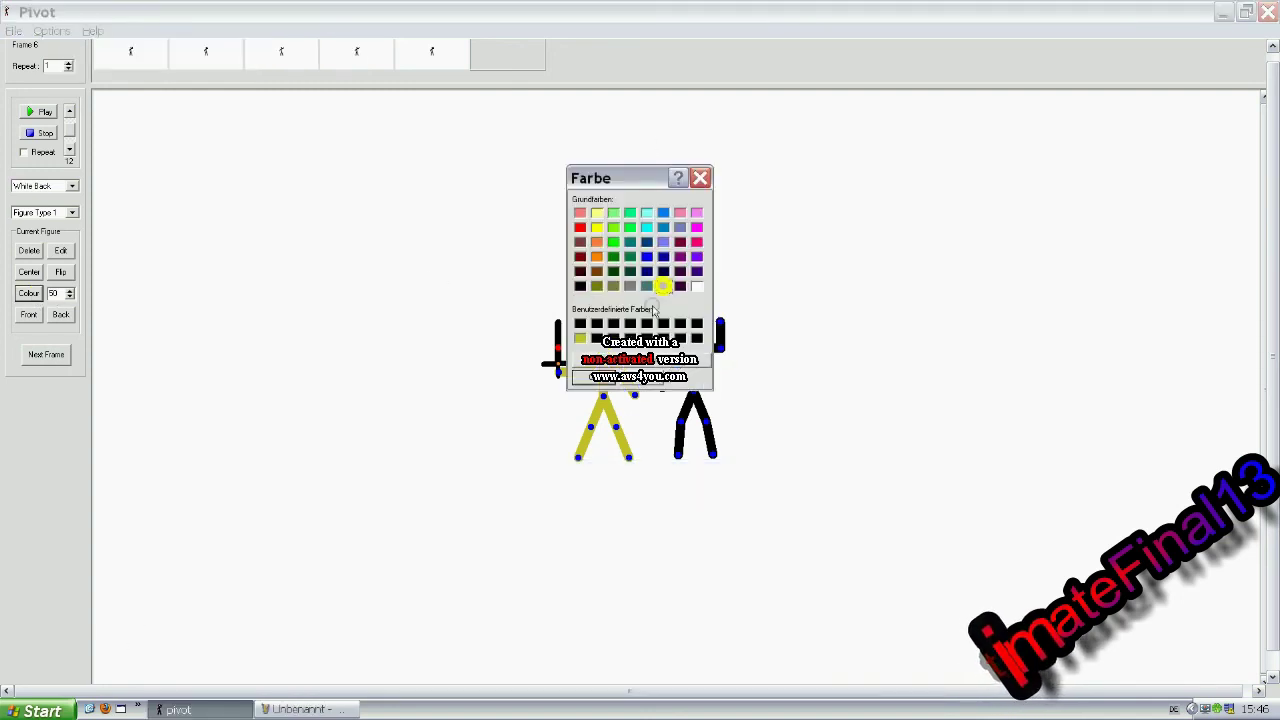
pyautogui.click(598, 377)
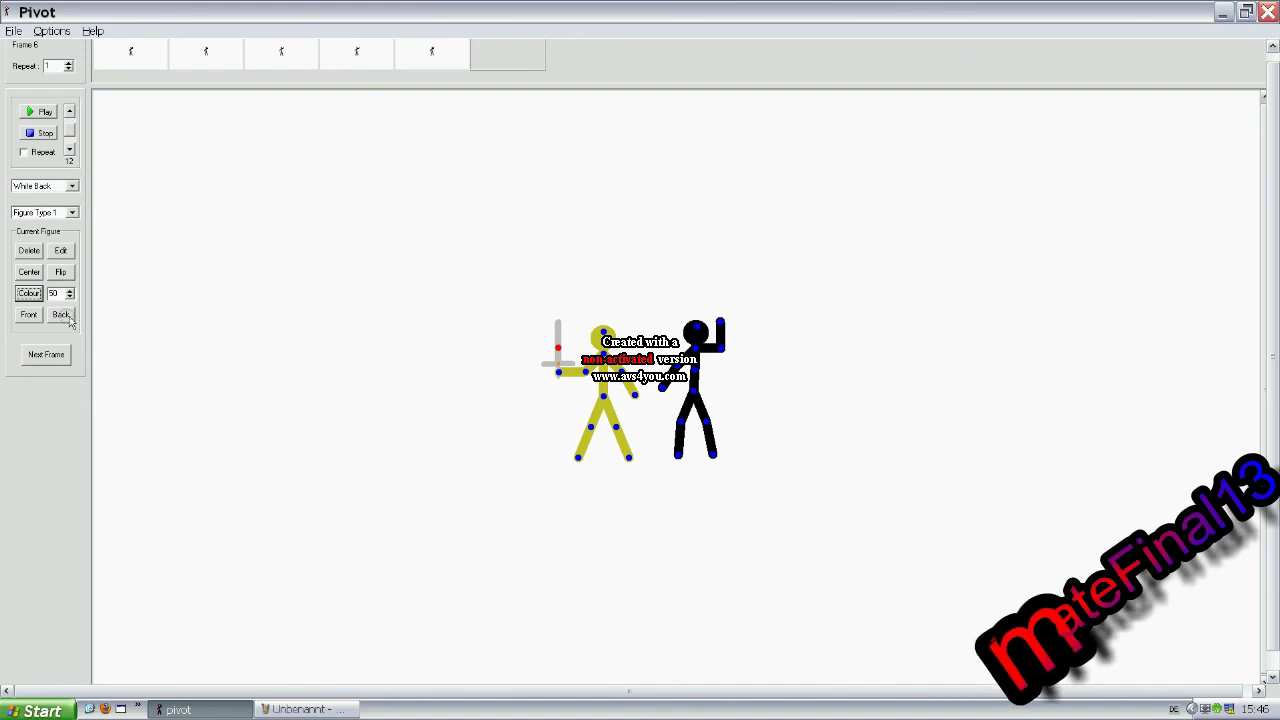
pyautogui.moveTo(559, 362); pyautogui.dragTo(558, 362)
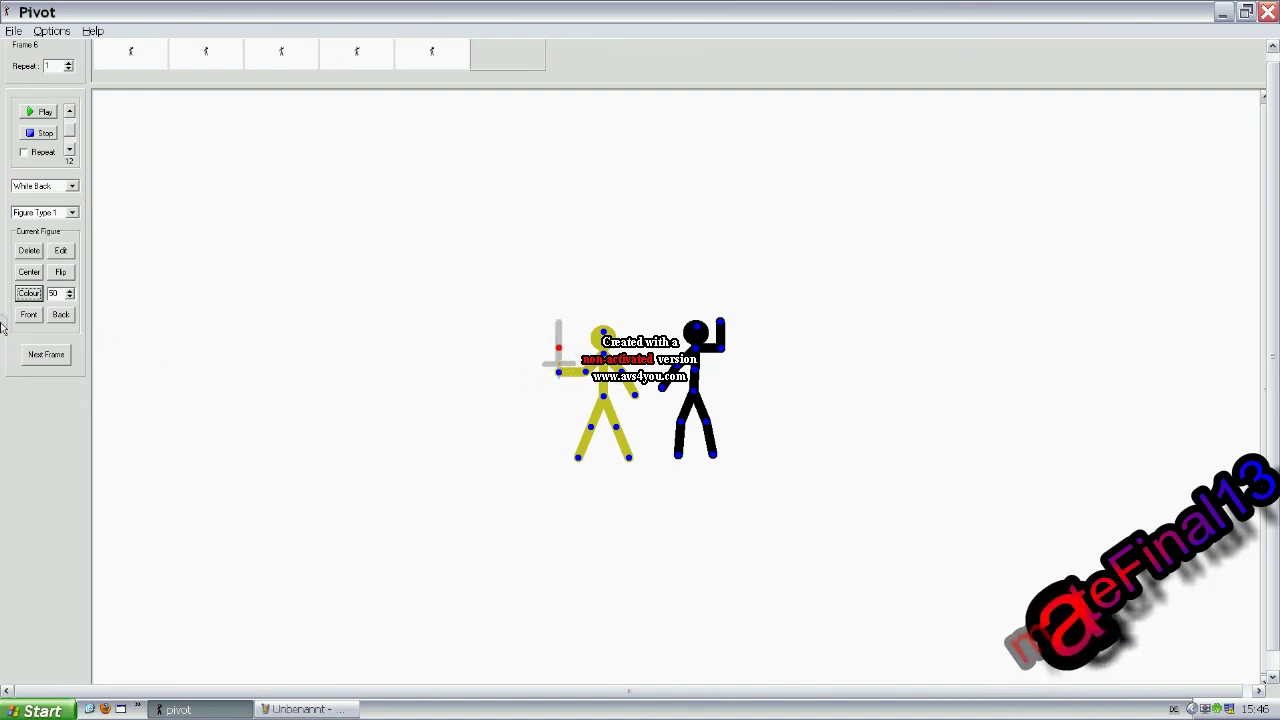
# Replace the Paint note with "mann kann auch die Figuren ergenzen".
pyautogui.click(300, 708)
pyautogui.moveTo(360, 651); pyautogui.dragTo(285, 560)
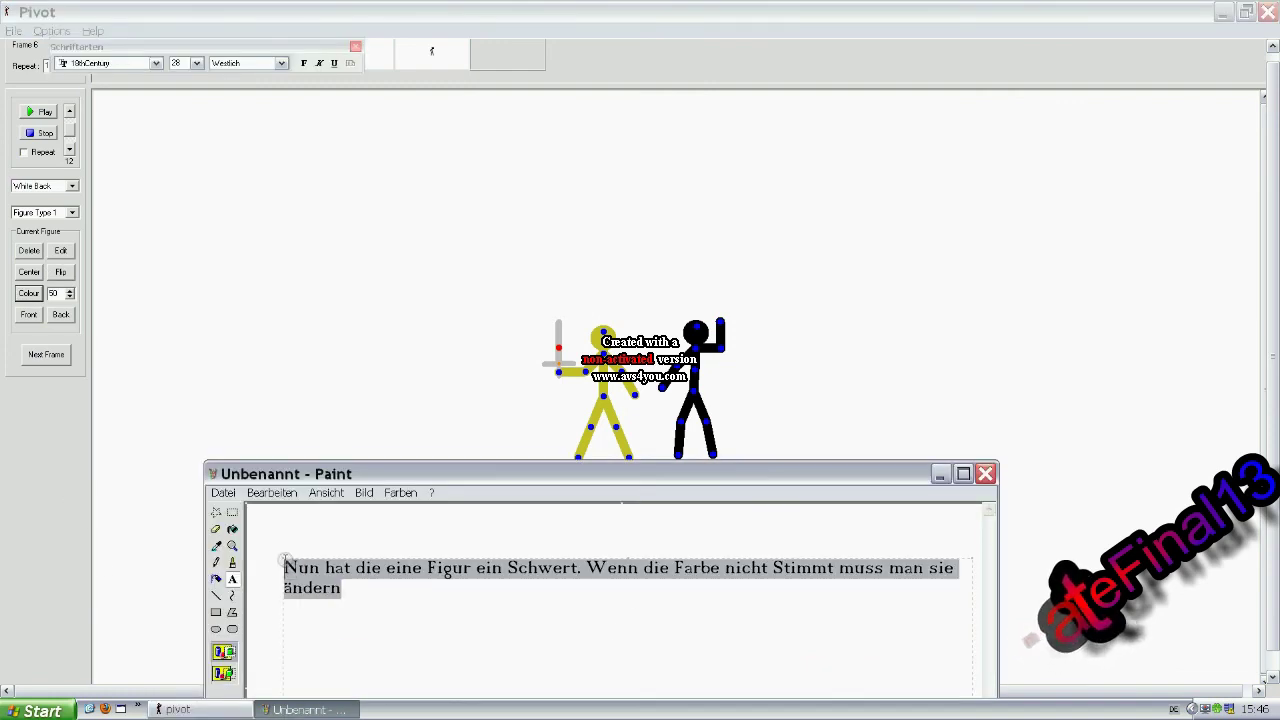
pyautogui.write('mann kann a')
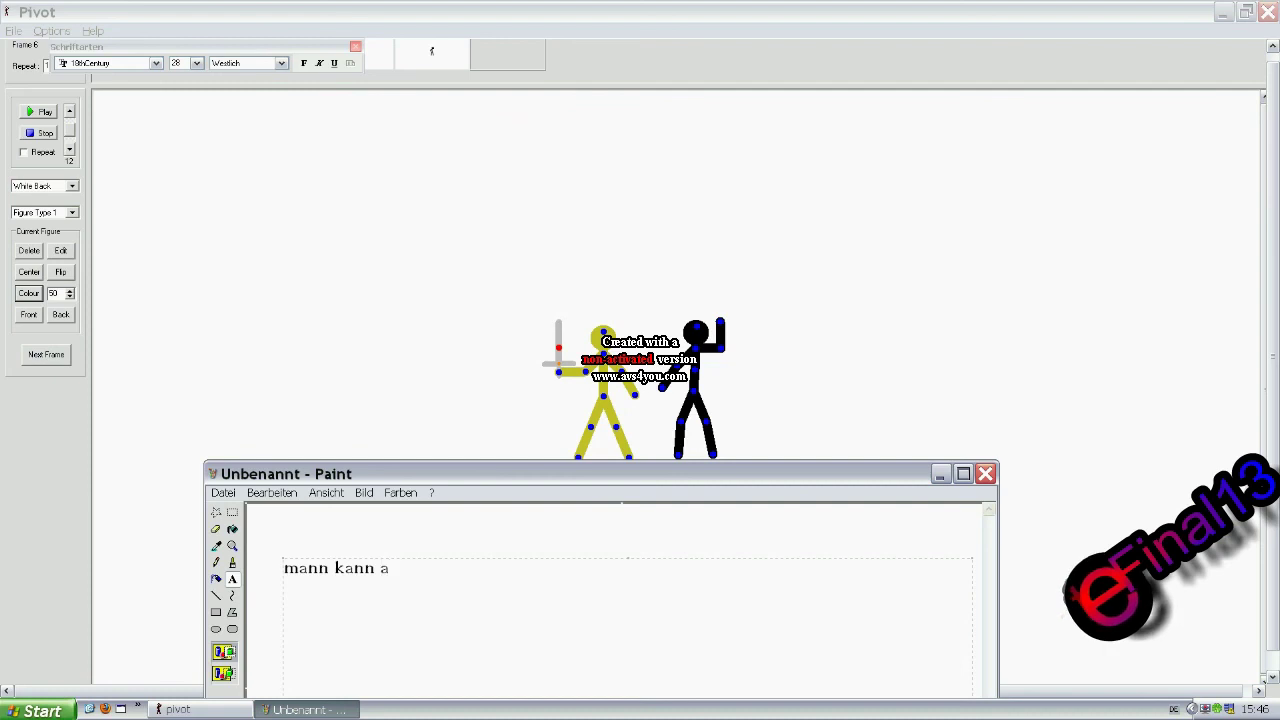
pyautogui.write('uch die Figurn')
pyautogui.press('BackSpace')
pyautogui.press('BackSpace')
pyautogui.write('en ergenzen')
# In Pivot, open the stickman in the Stick Figure Builder and add a short horizontal foot segment to each leg.
pyautogui.click(280, 457)
pyautogui.click(58, 251)
pyautogui.click(754, 244)
pyautogui.click(60, 251)
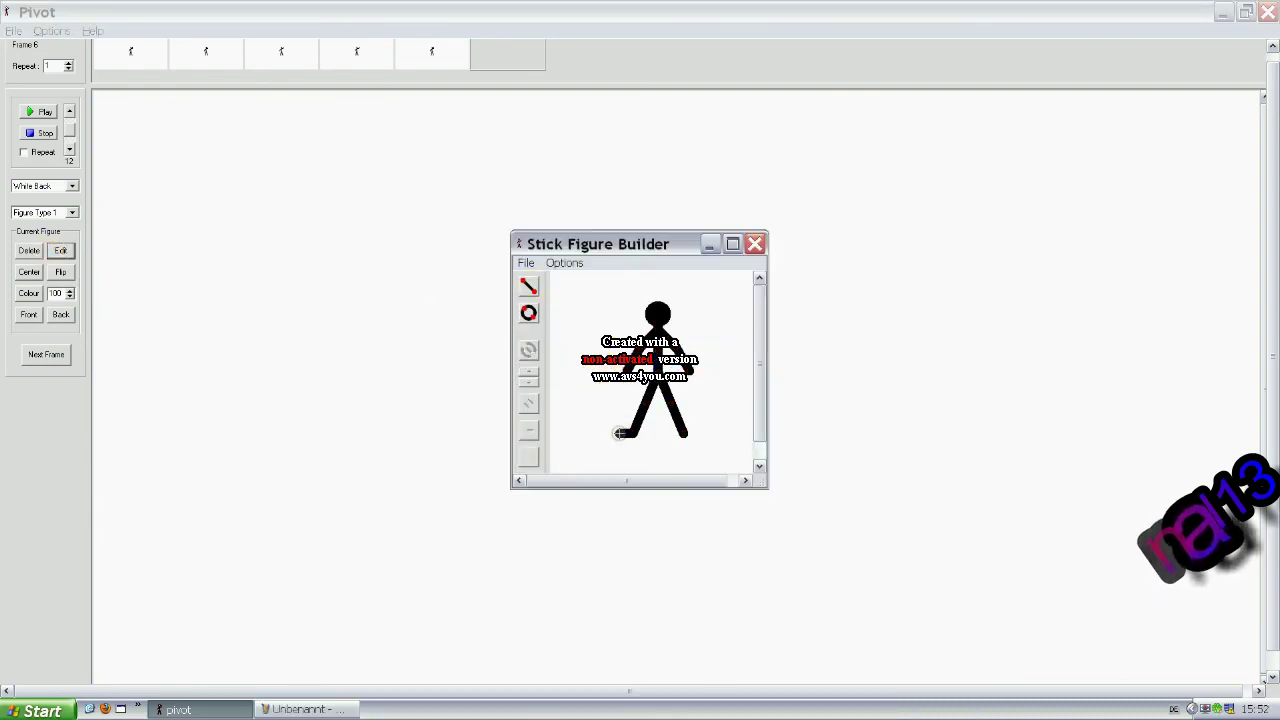
pyautogui.click(620, 433)
pyautogui.click(680, 433)
# Add the stickman with feet to the animation under the name "Atickman with feet".
pyautogui.click(526, 263)
pyautogui.click(571, 346)
pyautogui.write('Stickman with')
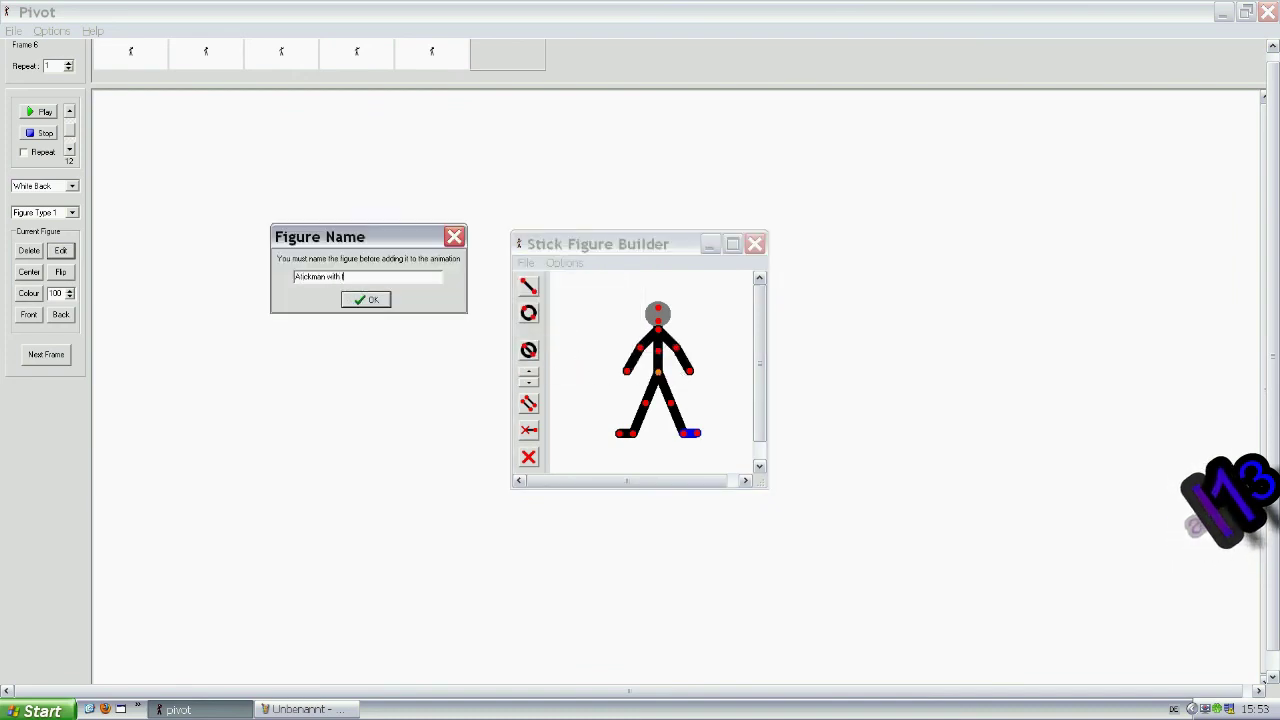
pyautogui.write(' feet')
pyautogui.press('Return')
# Move the yellow stickman aside and pose the new stickman with feet in its place, with its hand on the sword.
pyautogui.moveTo(699, 395); pyautogui.dragTo(596, 205)
pyautogui.moveTo(558, 398); pyautogui.dragTo(610, 405)
pyautogui.click(597, 207)
pyautogui.moveTo(597, 207); pyautogui.dragTo(397, 419)
pyautogui.click(604, 398)
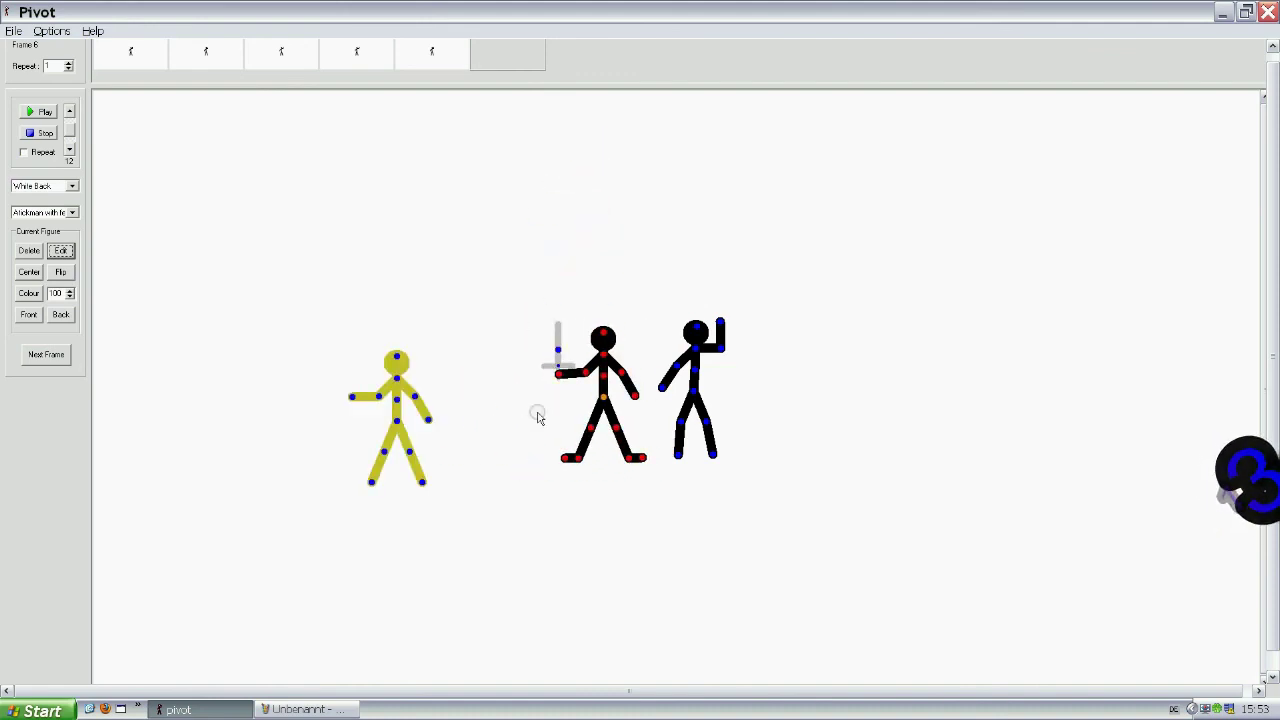
# Colour the stickman with feet in the custom yellow and delete the old yellow stickman.
pyautogui.click(28, 293)
pyautogui.click(580, 337)
pyautogui.click(593, 377)
pyautogui.click(397, 420)
pyautogui.click(28, 250)
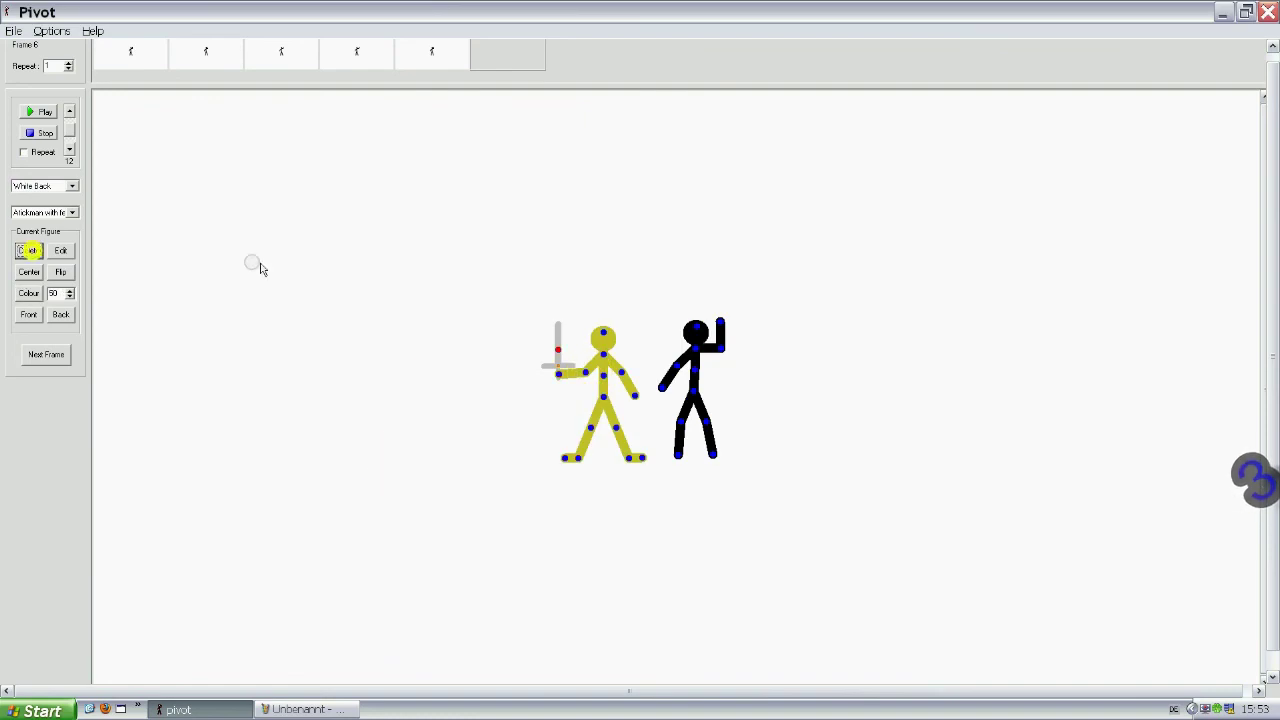